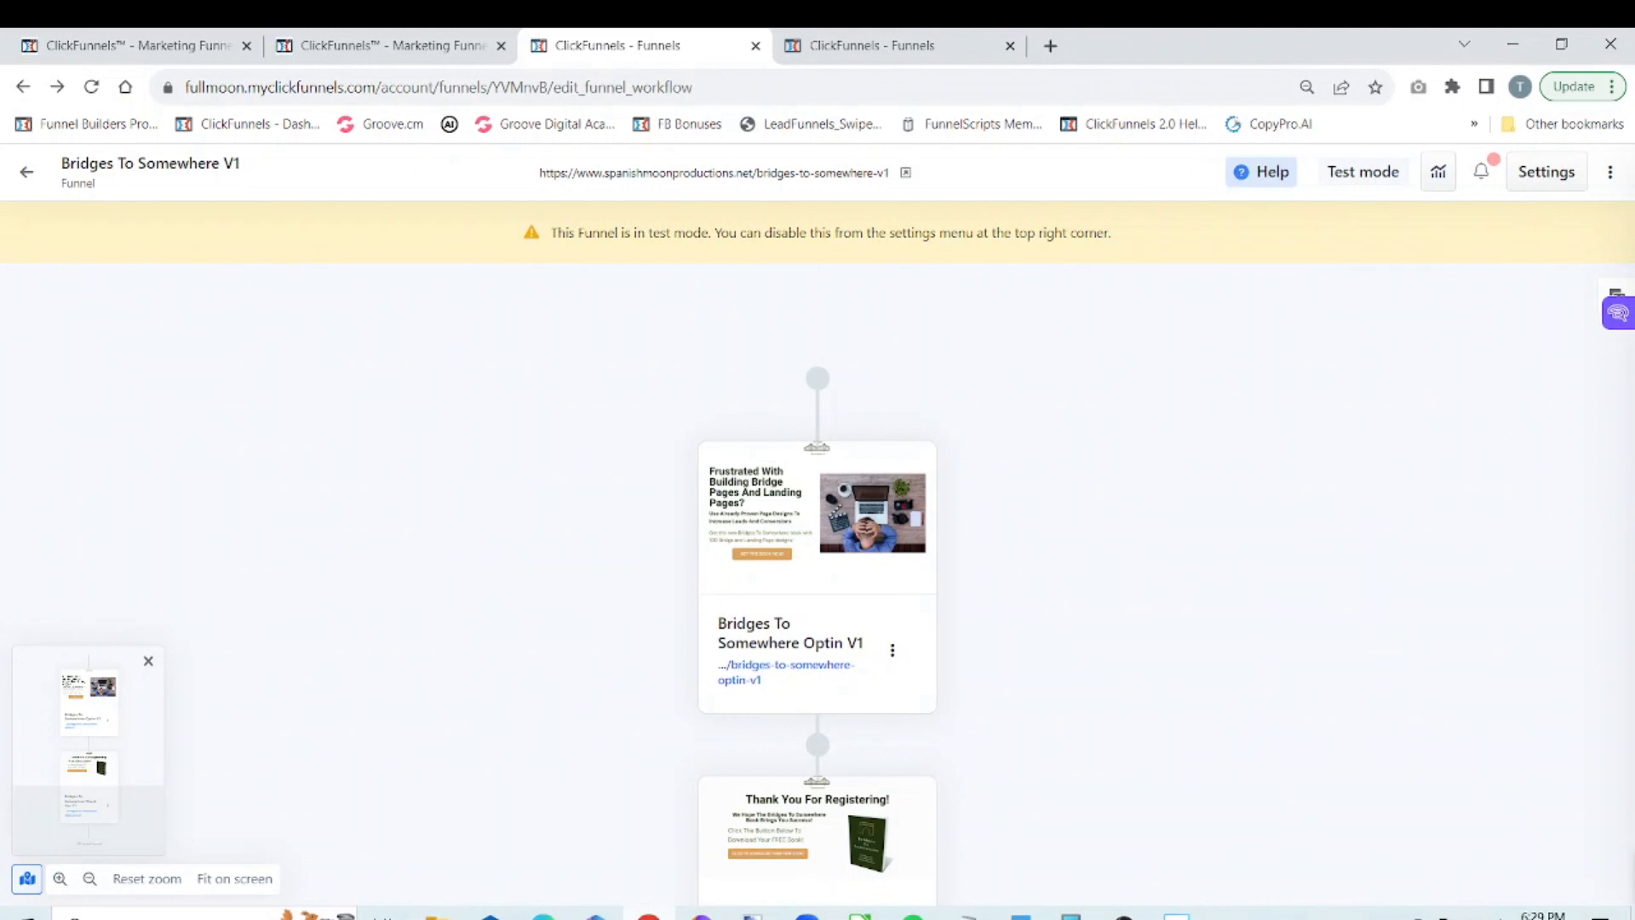
# Open the Bridges To Somewhere Optin V1 page for editing and collapse the funnel overview beside it
pyautogui.moveTo(811, 584)
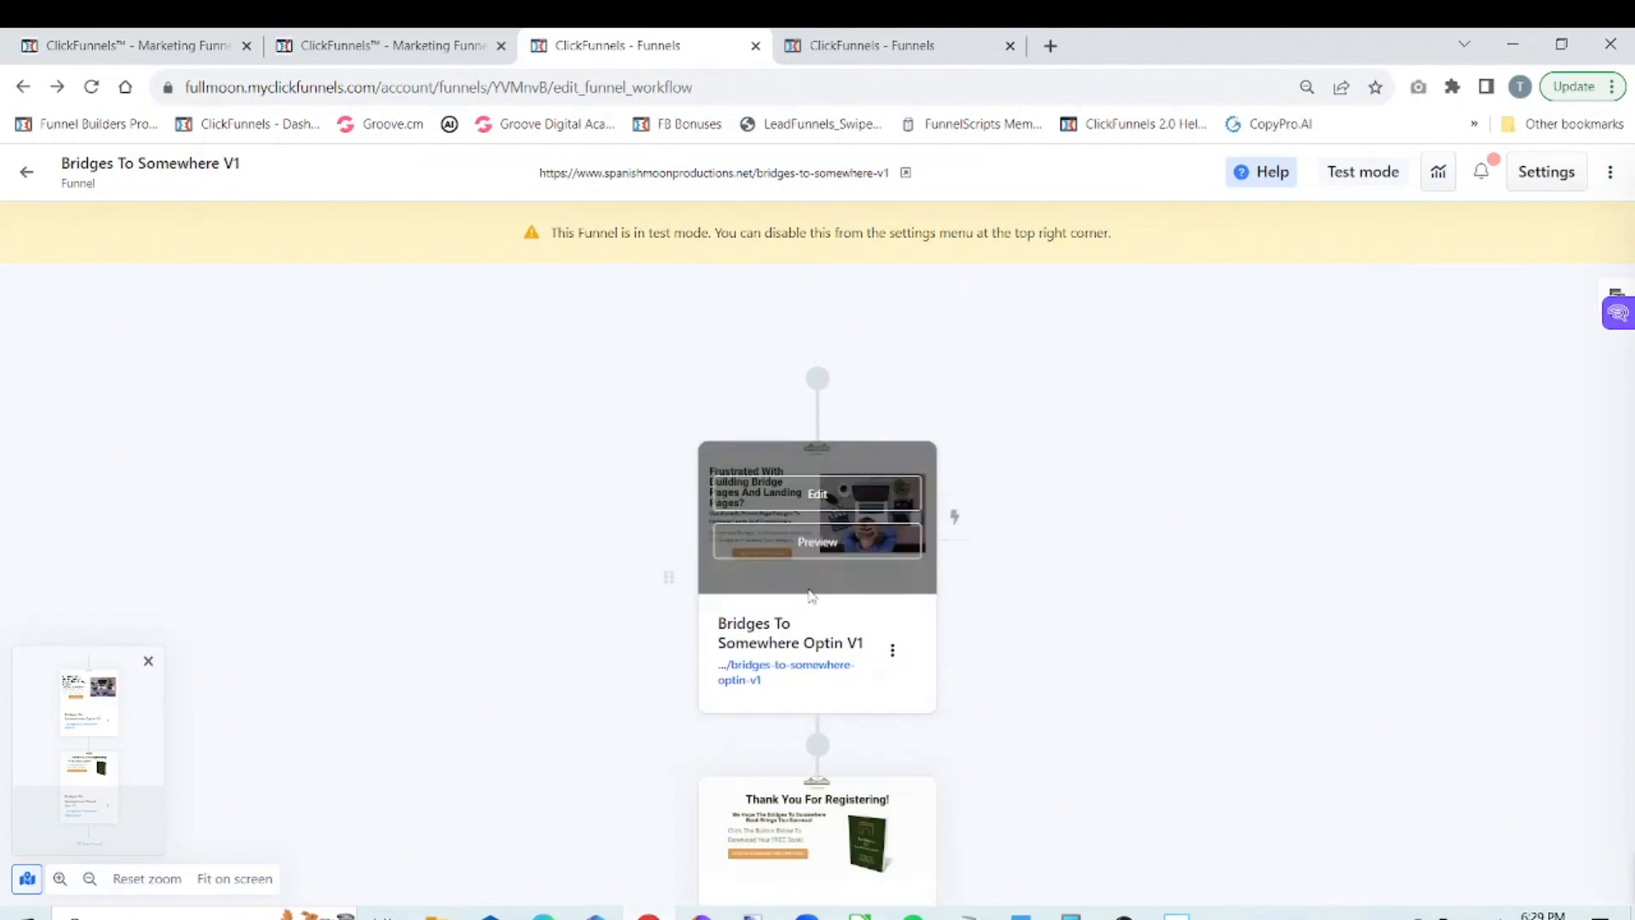
pyautogui.click(818, 498)
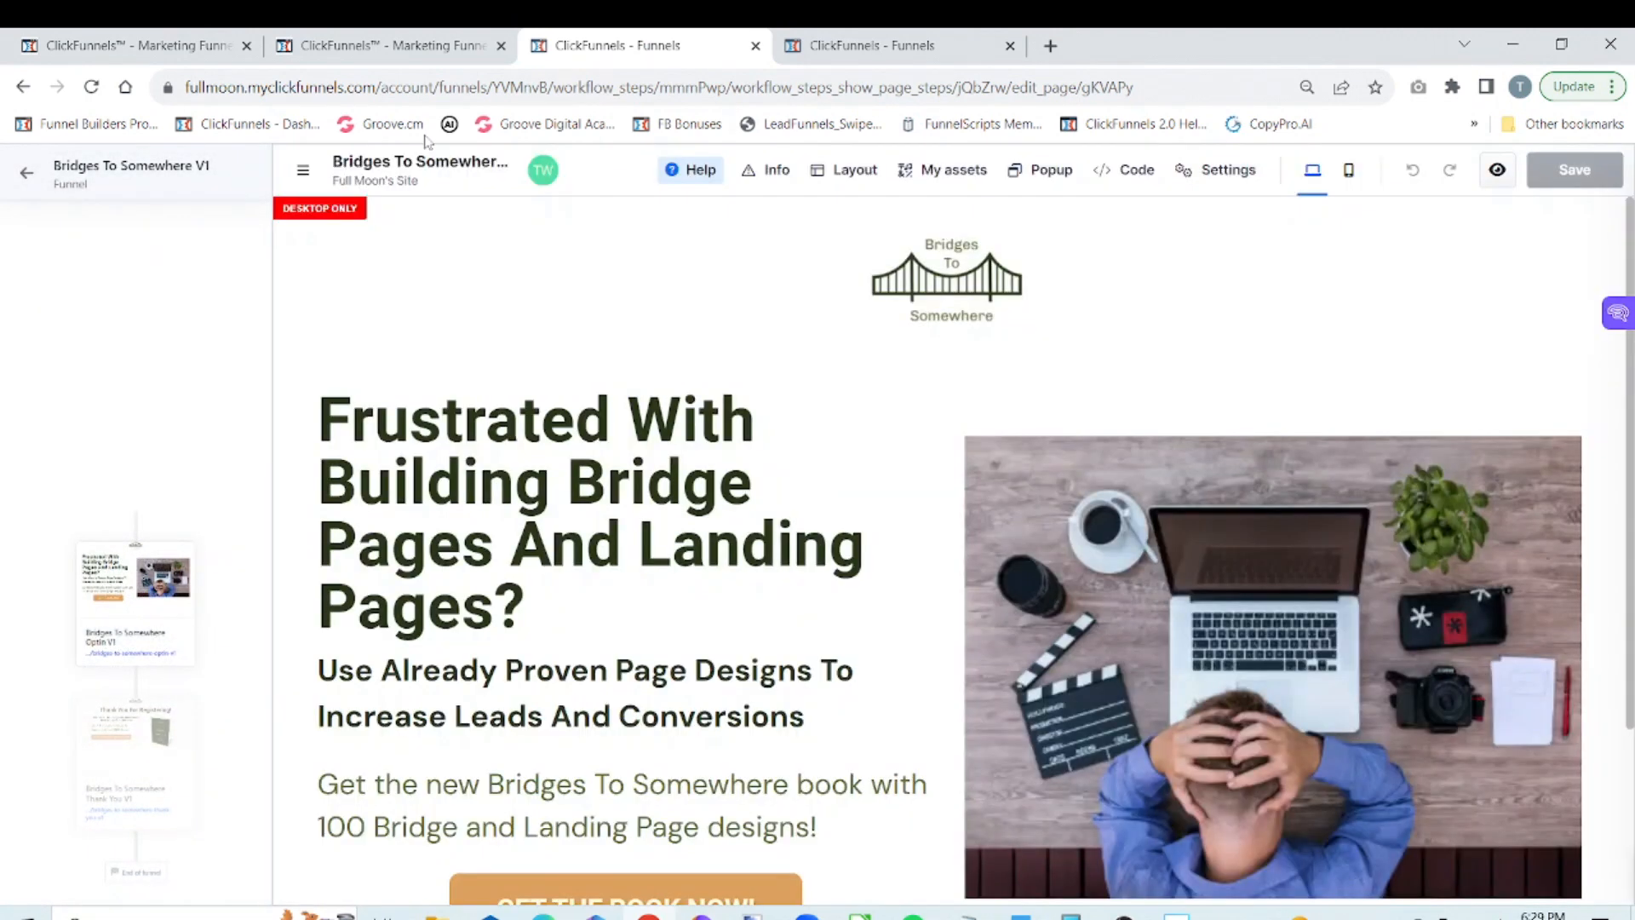
pyautogui.click(302, 170)
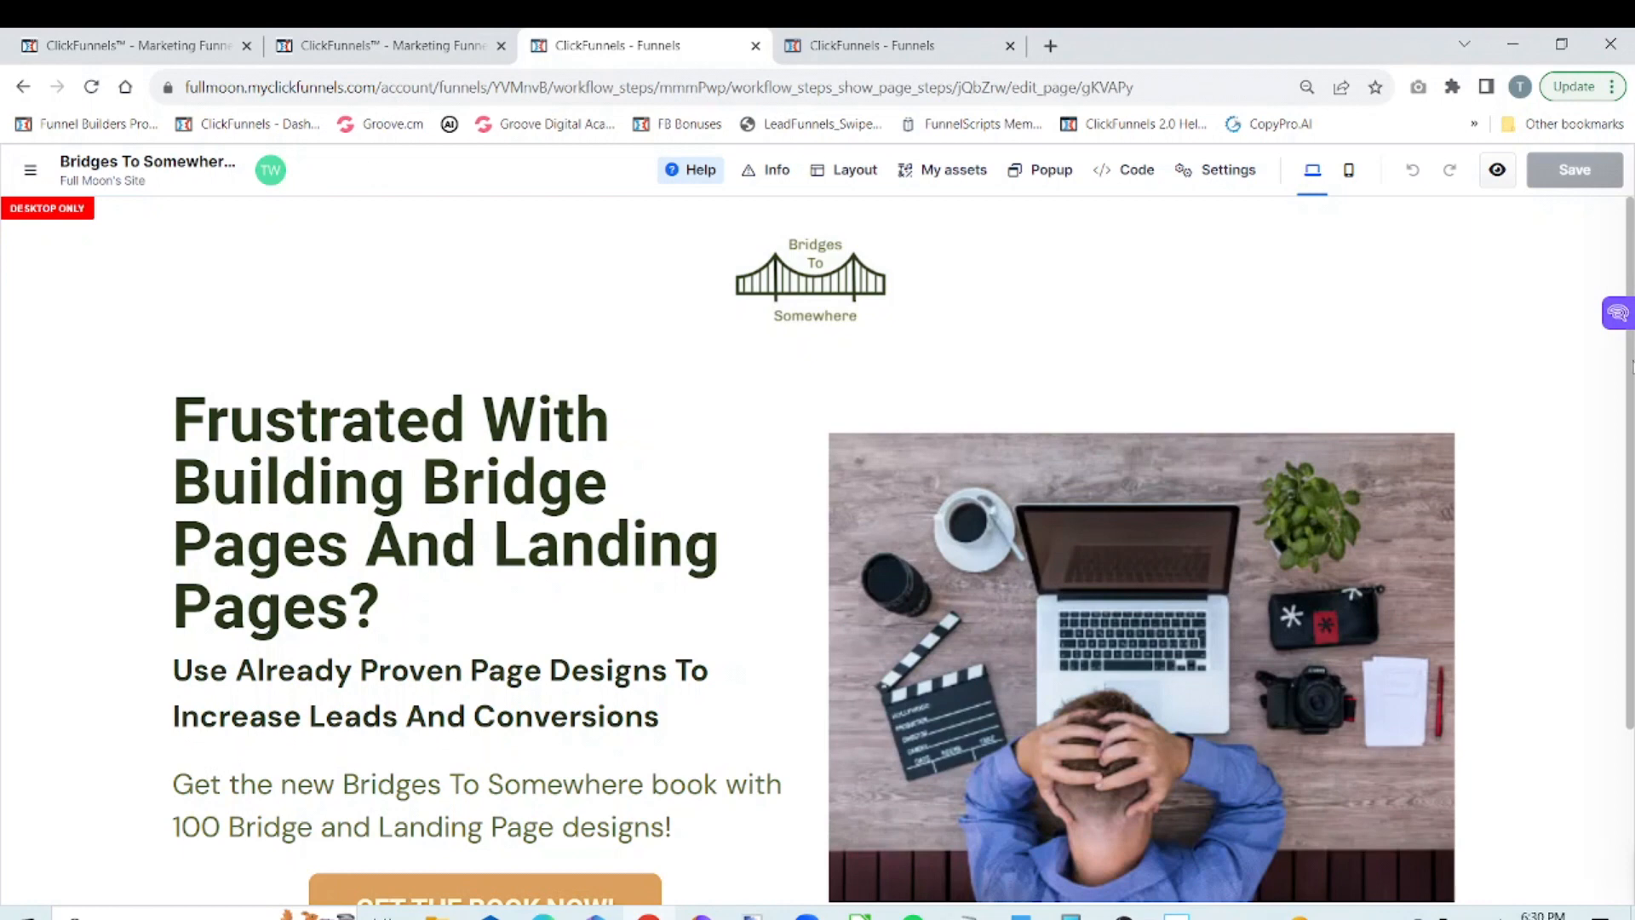
# Add a blank full-page section with a one-column row at the end of the optin page
pyautogui.scroll(-3, 1629, 379)
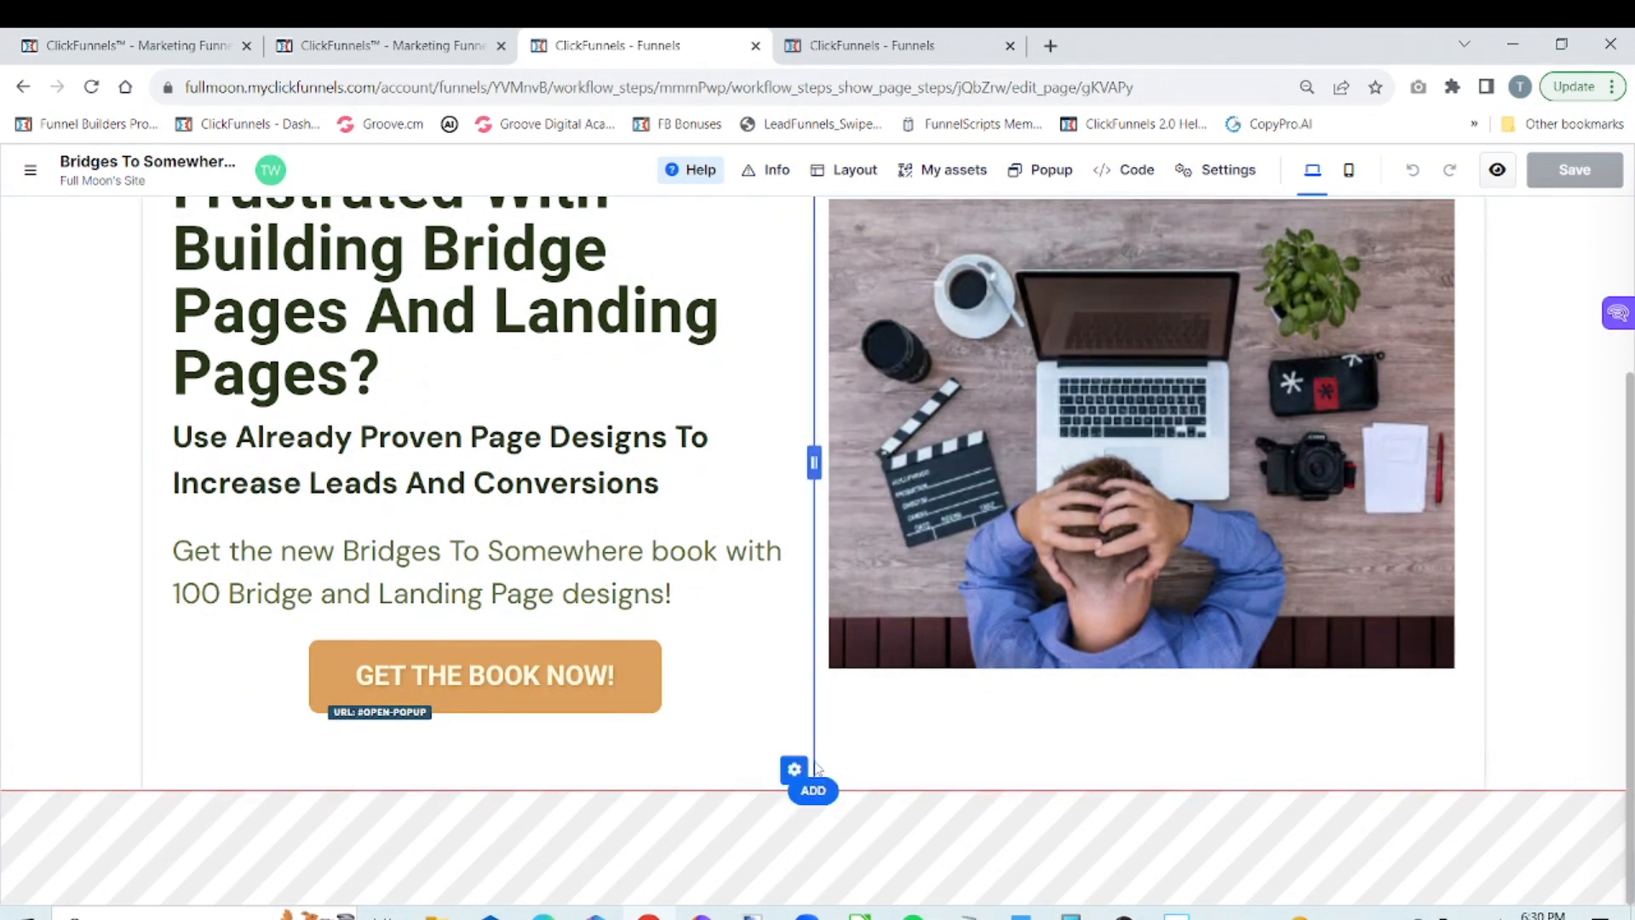
pyautogui.moveTo(815, 821)
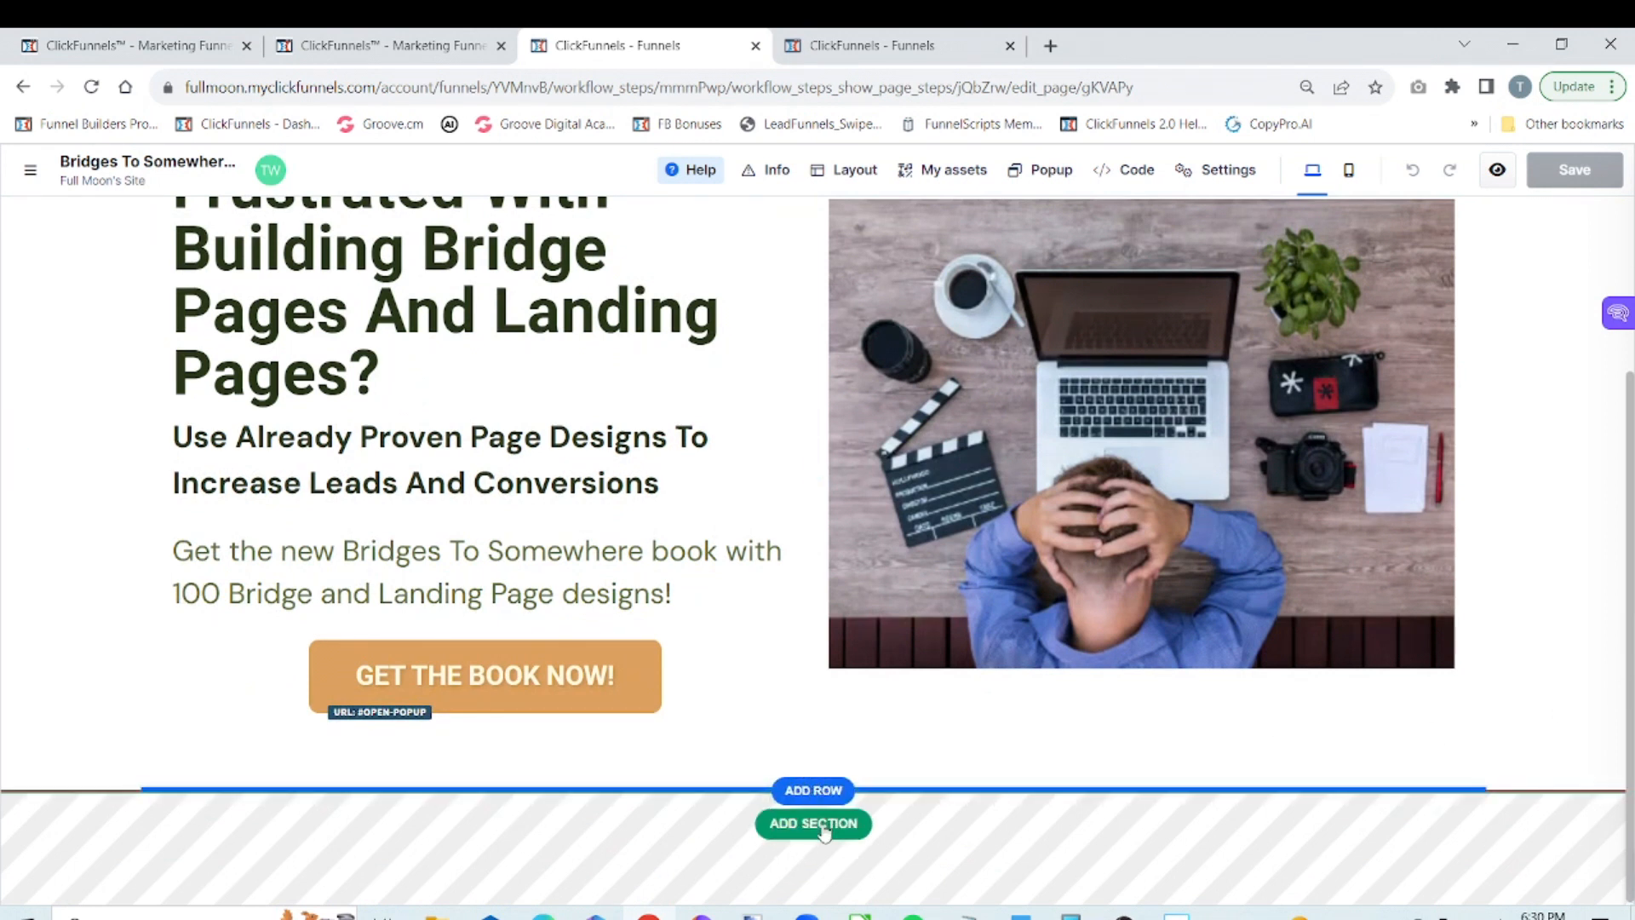
pyautogui.click(822, 824)
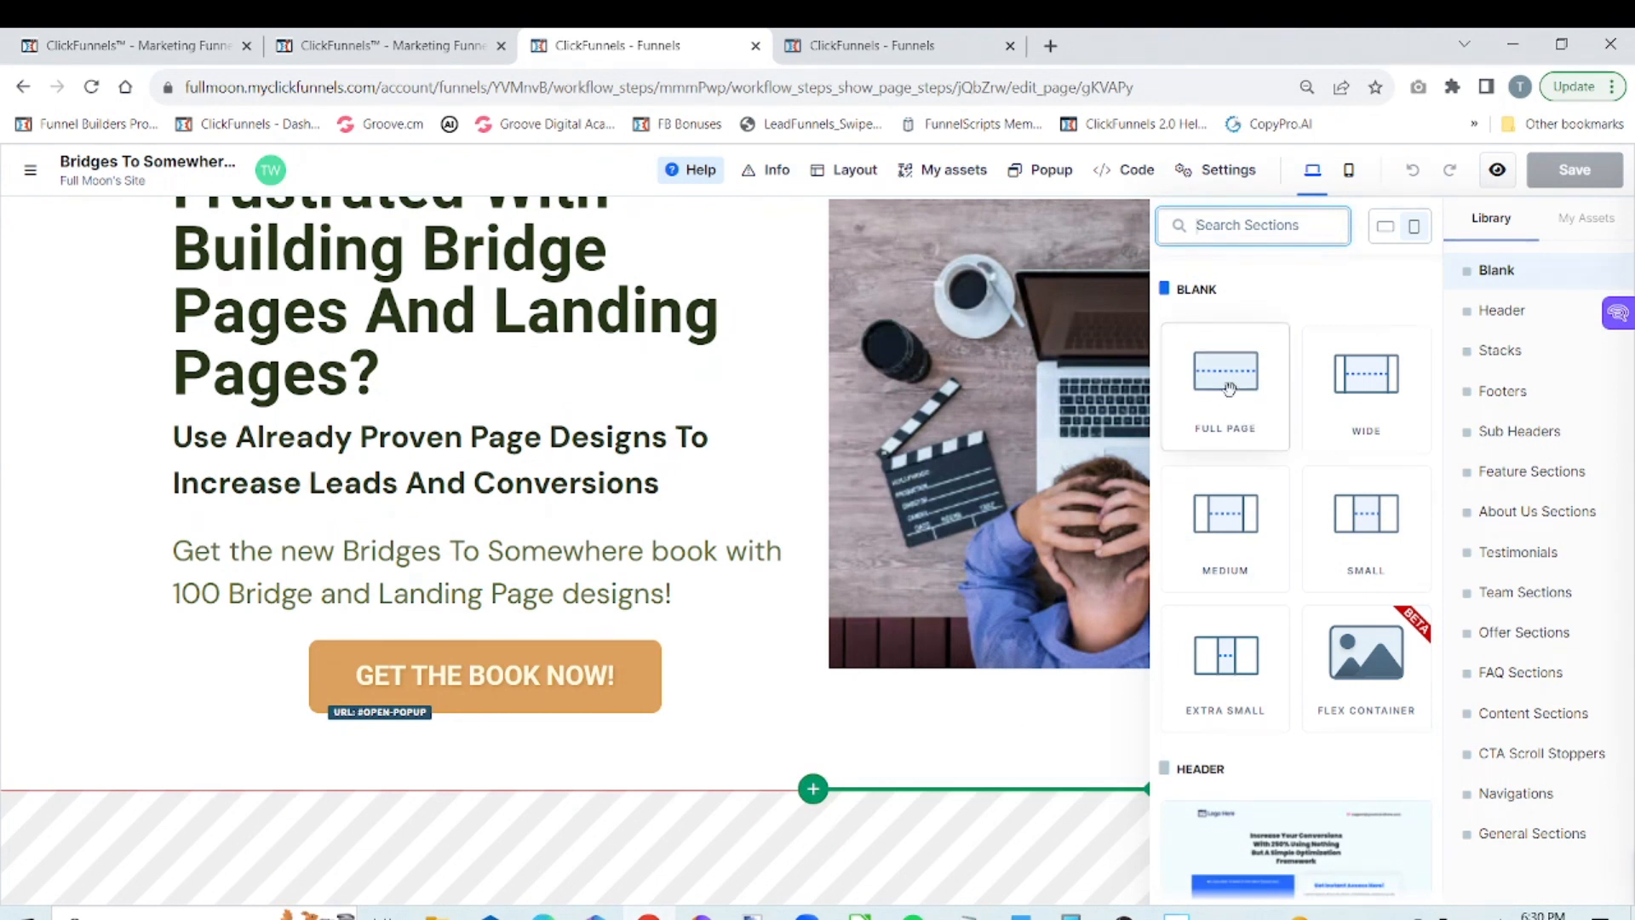
pyautogui.click(1252, 433)
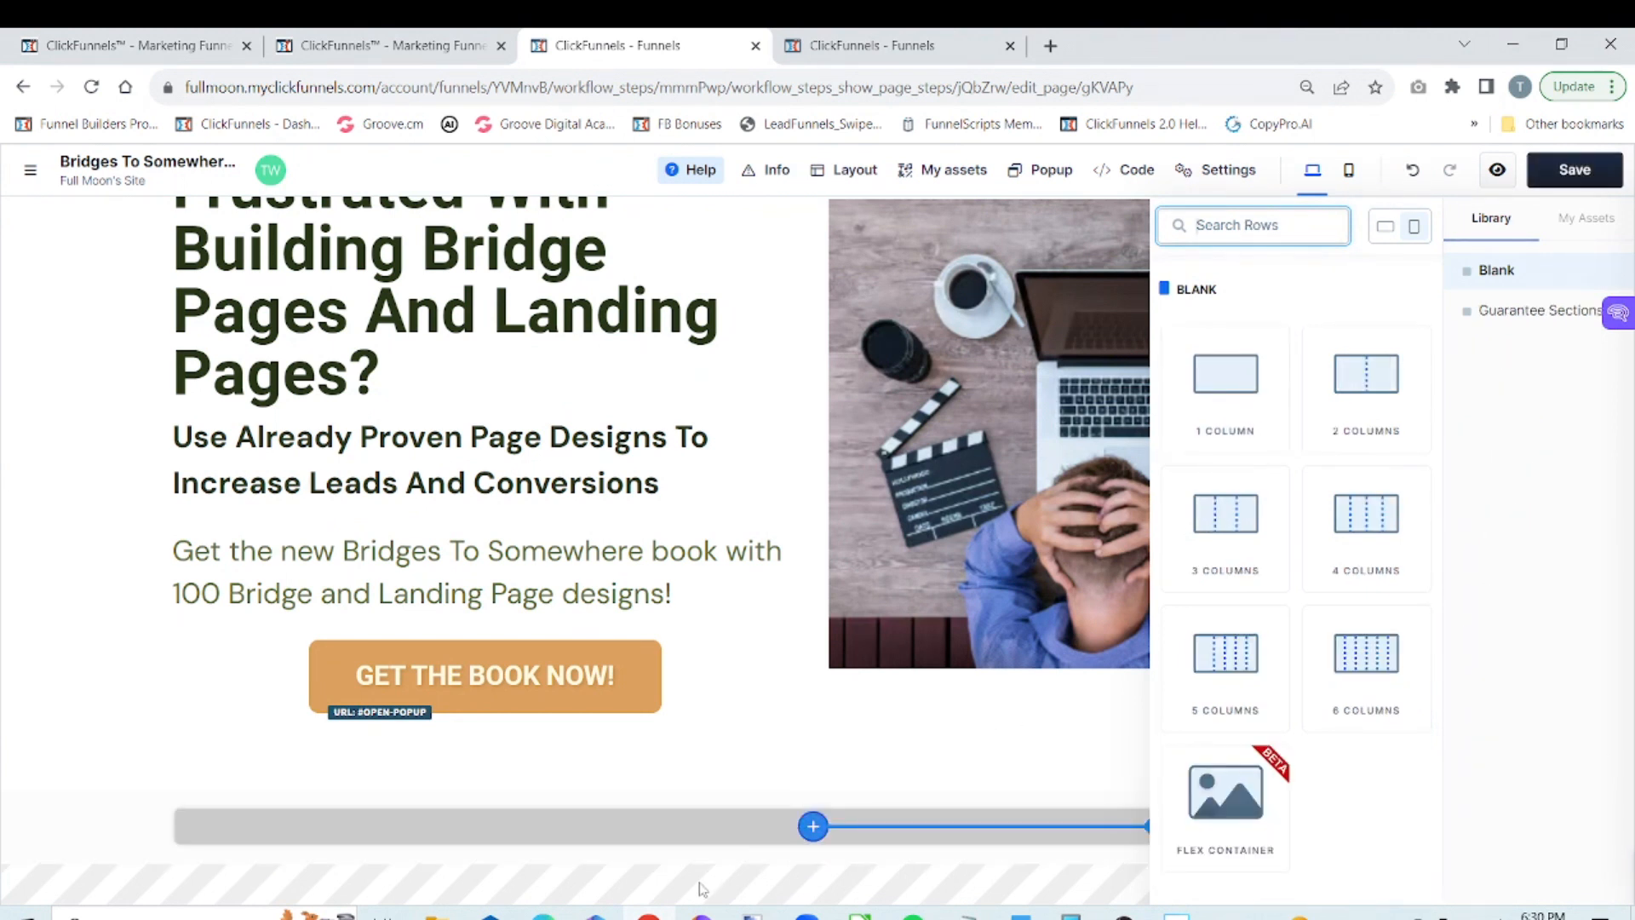
pyautogui.click(741, 834)
pyautogui.click(762, 835)
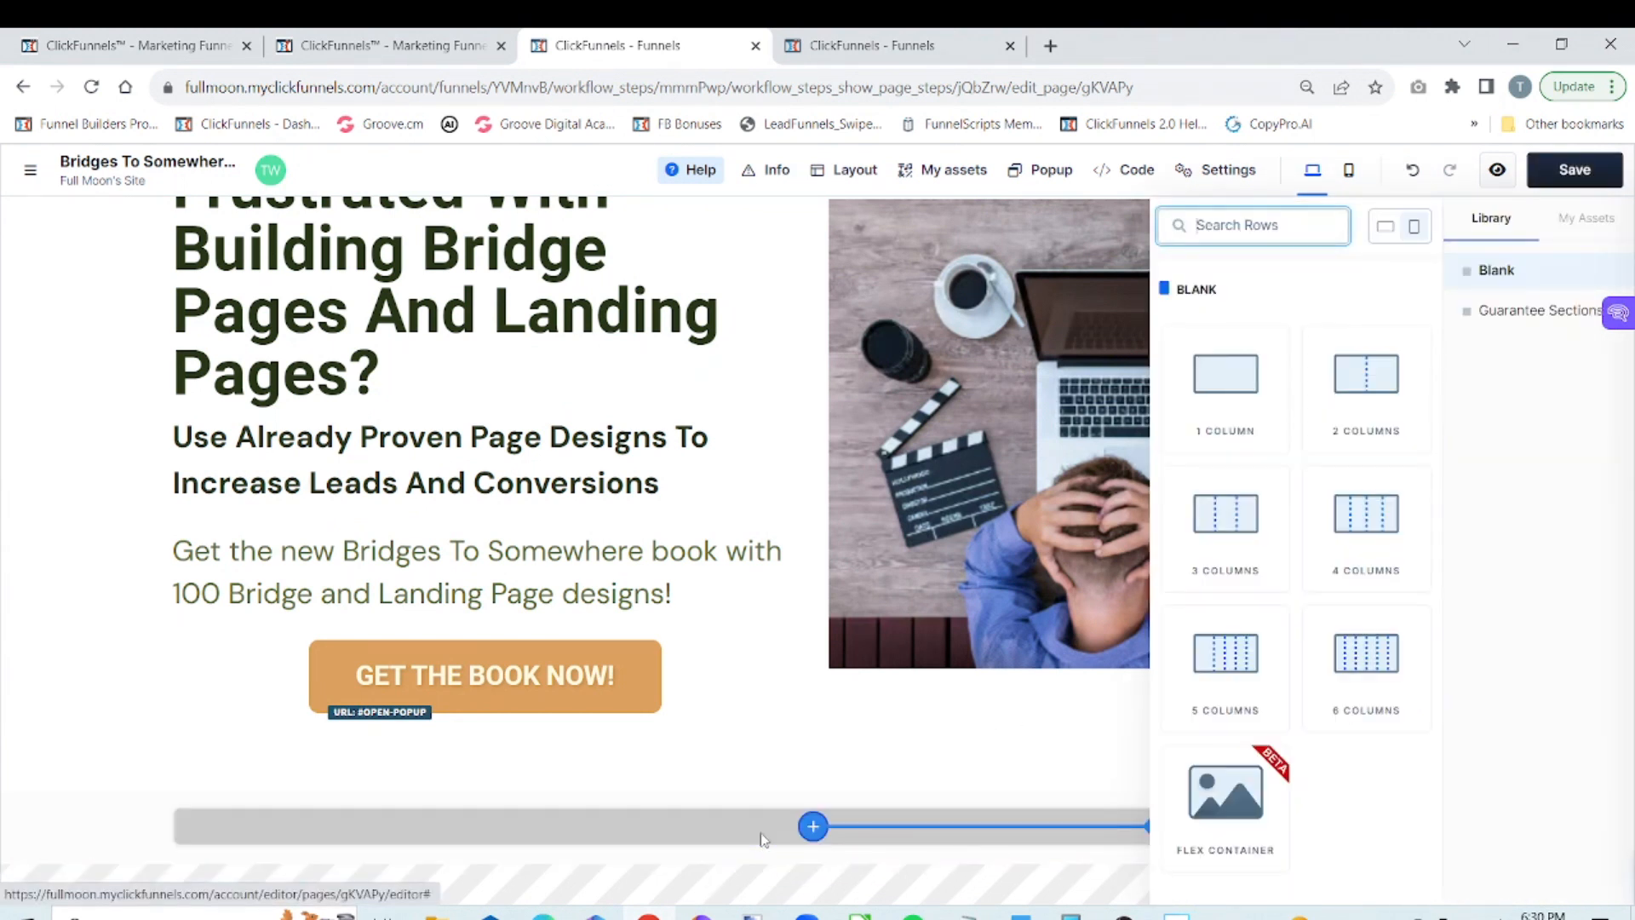
pyautogui.click(1236, 384)
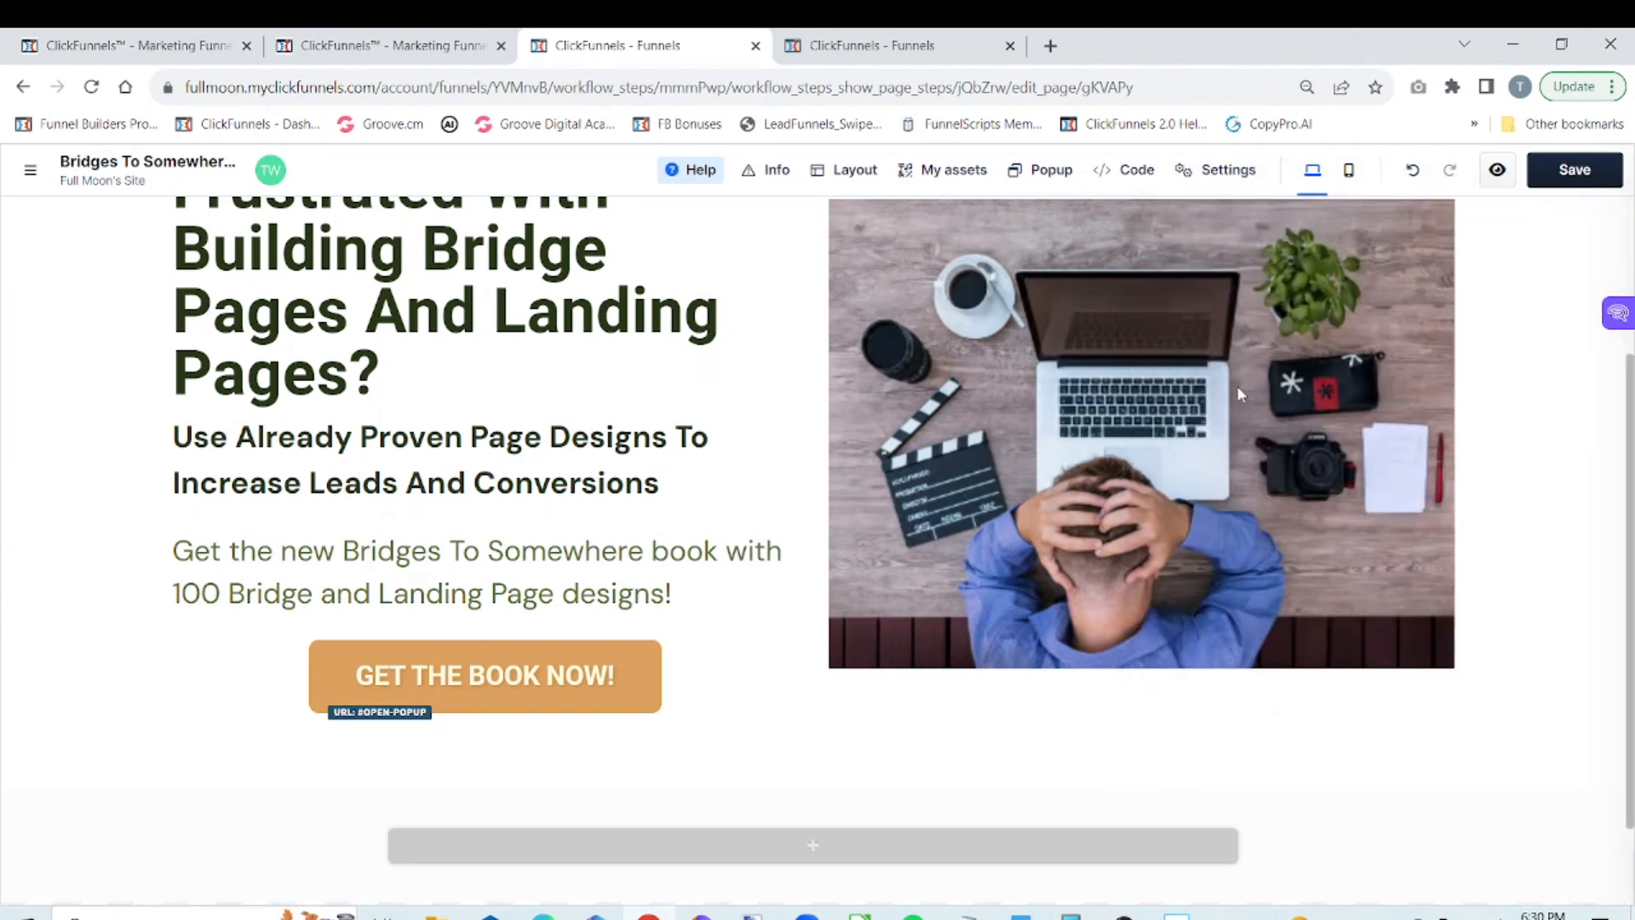
# Insert an image element into the new one-column row
pyautogui.click(832, 847)
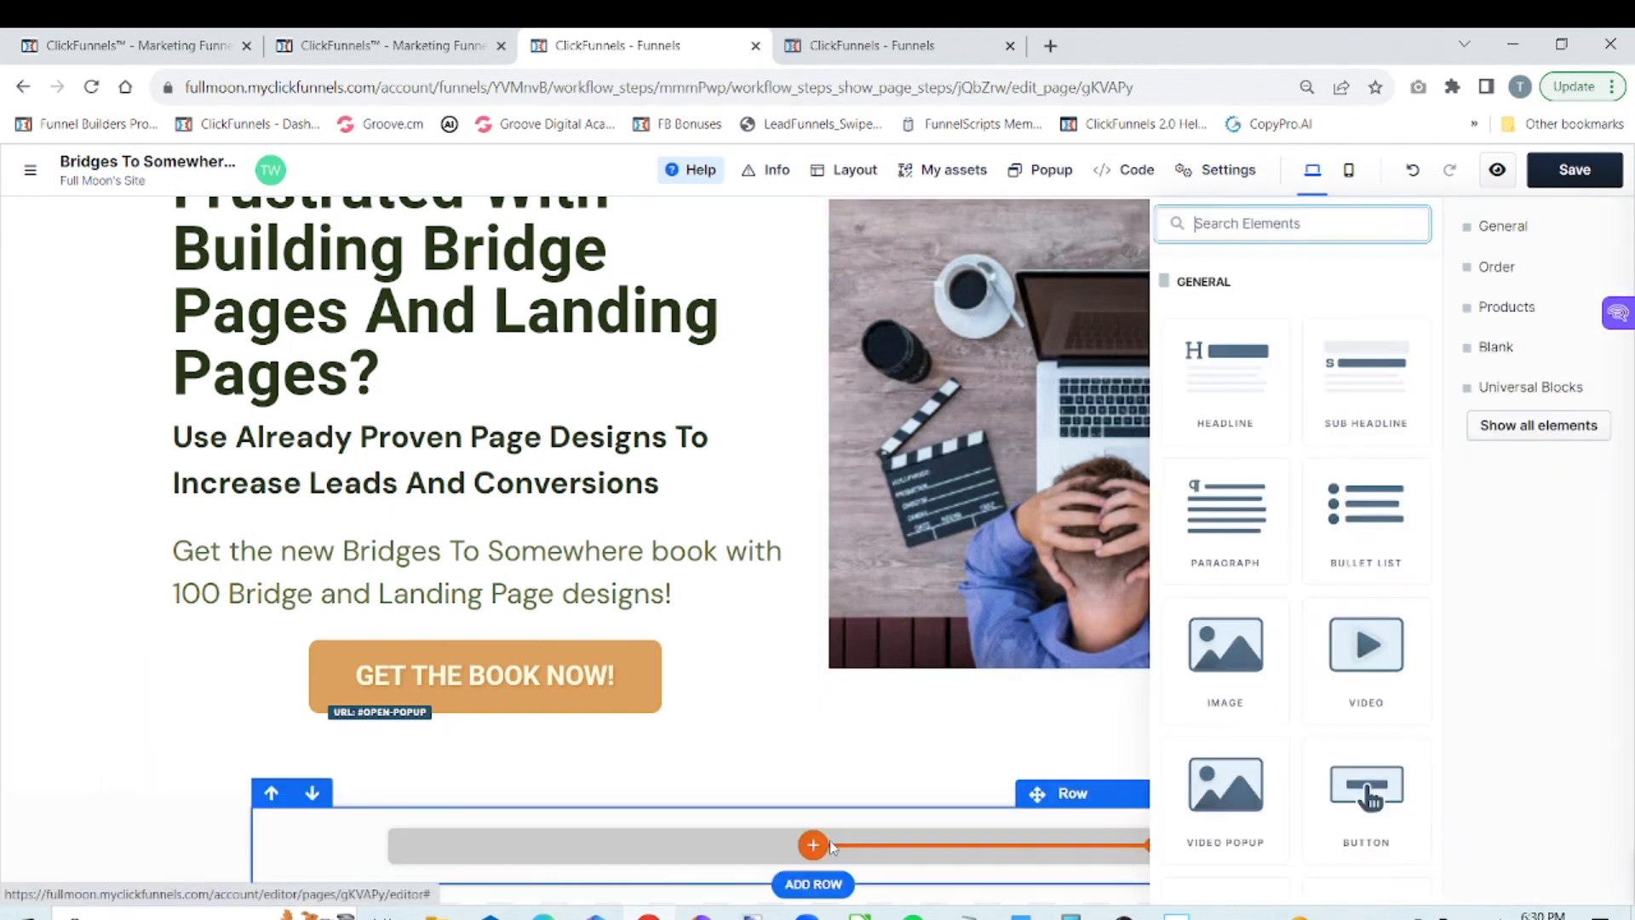
pyautogui.click(1236, 661)
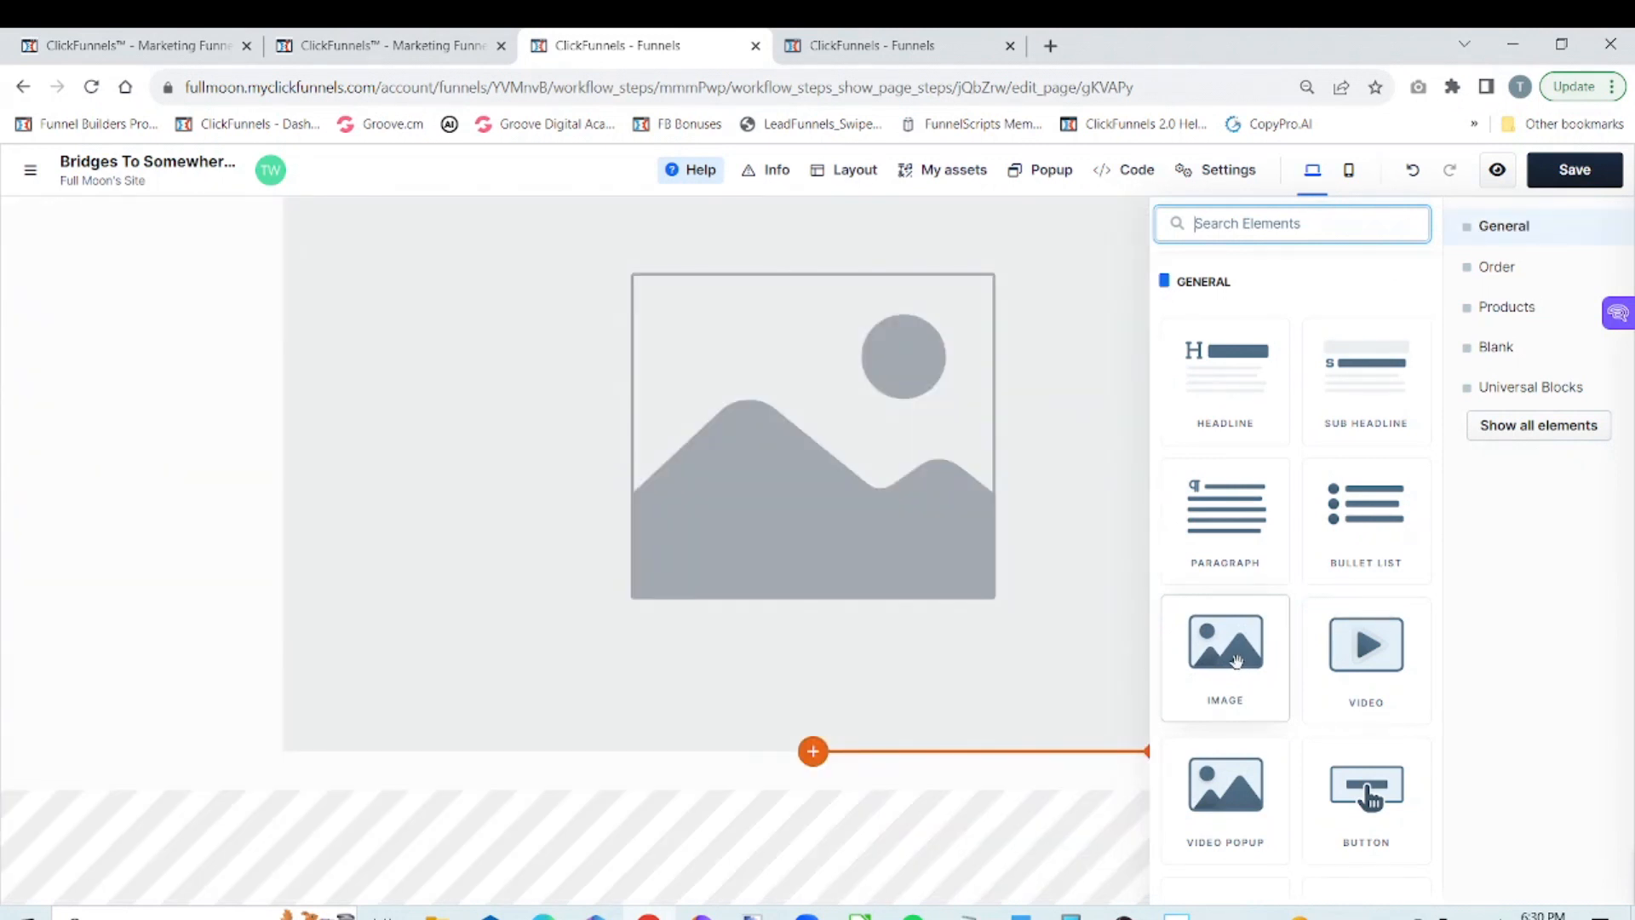
pyautogui.click(970, 658)
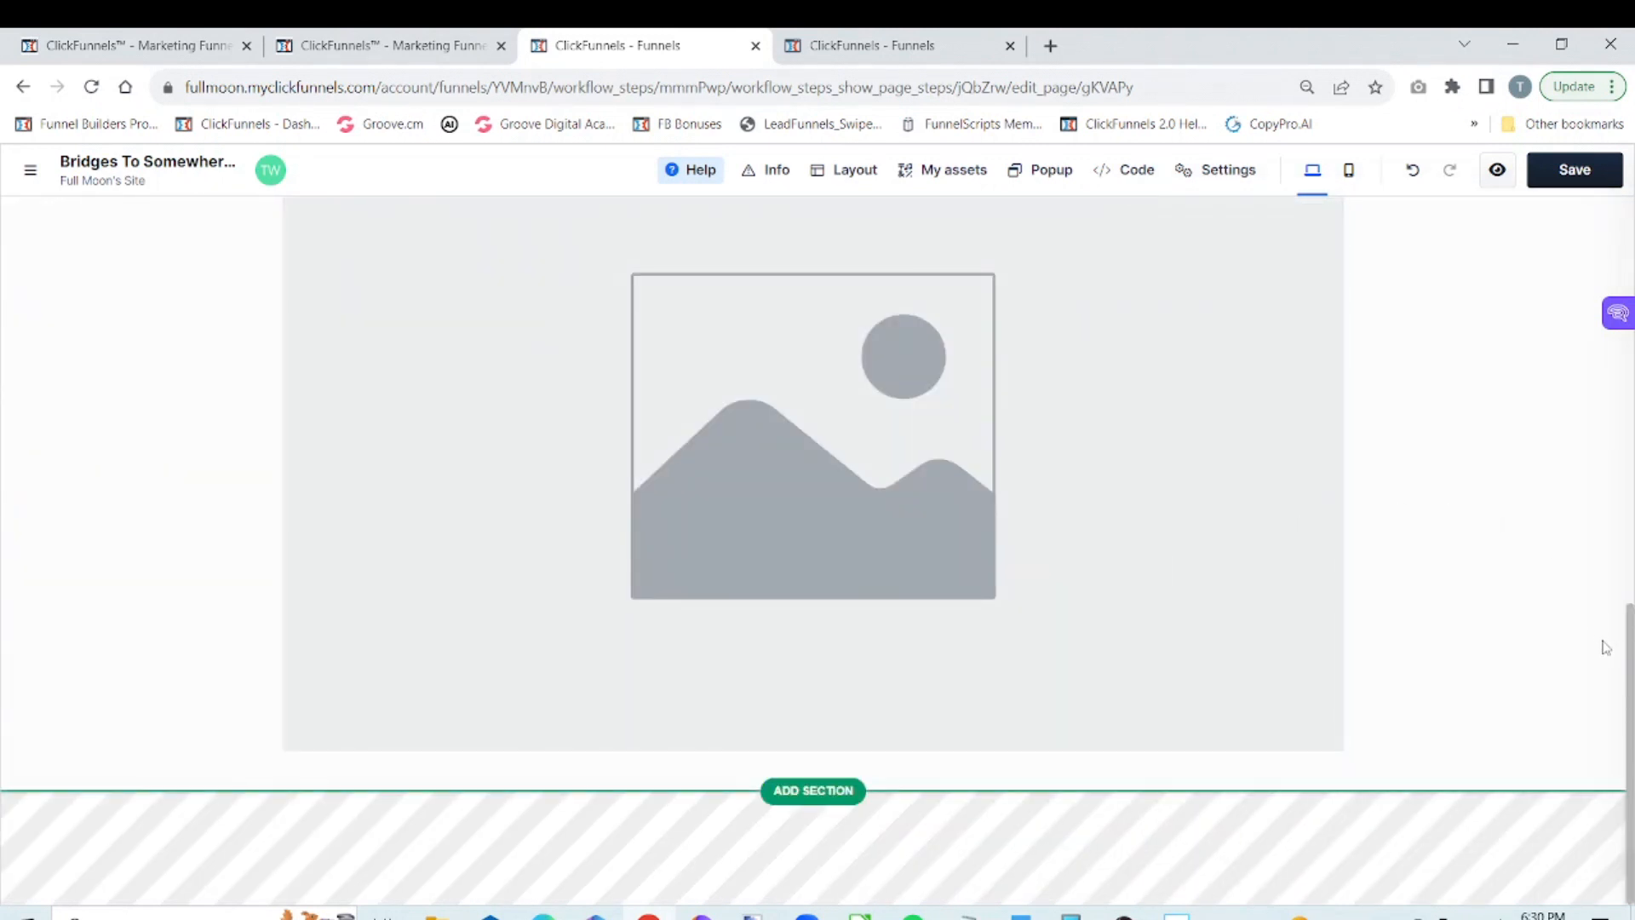
# Replace the placeholder image with the Bridges To Somewhere logo from the image gallery
pyautogui.moveTo(1627, 650); pyautogui.dragTo(1629, 482)
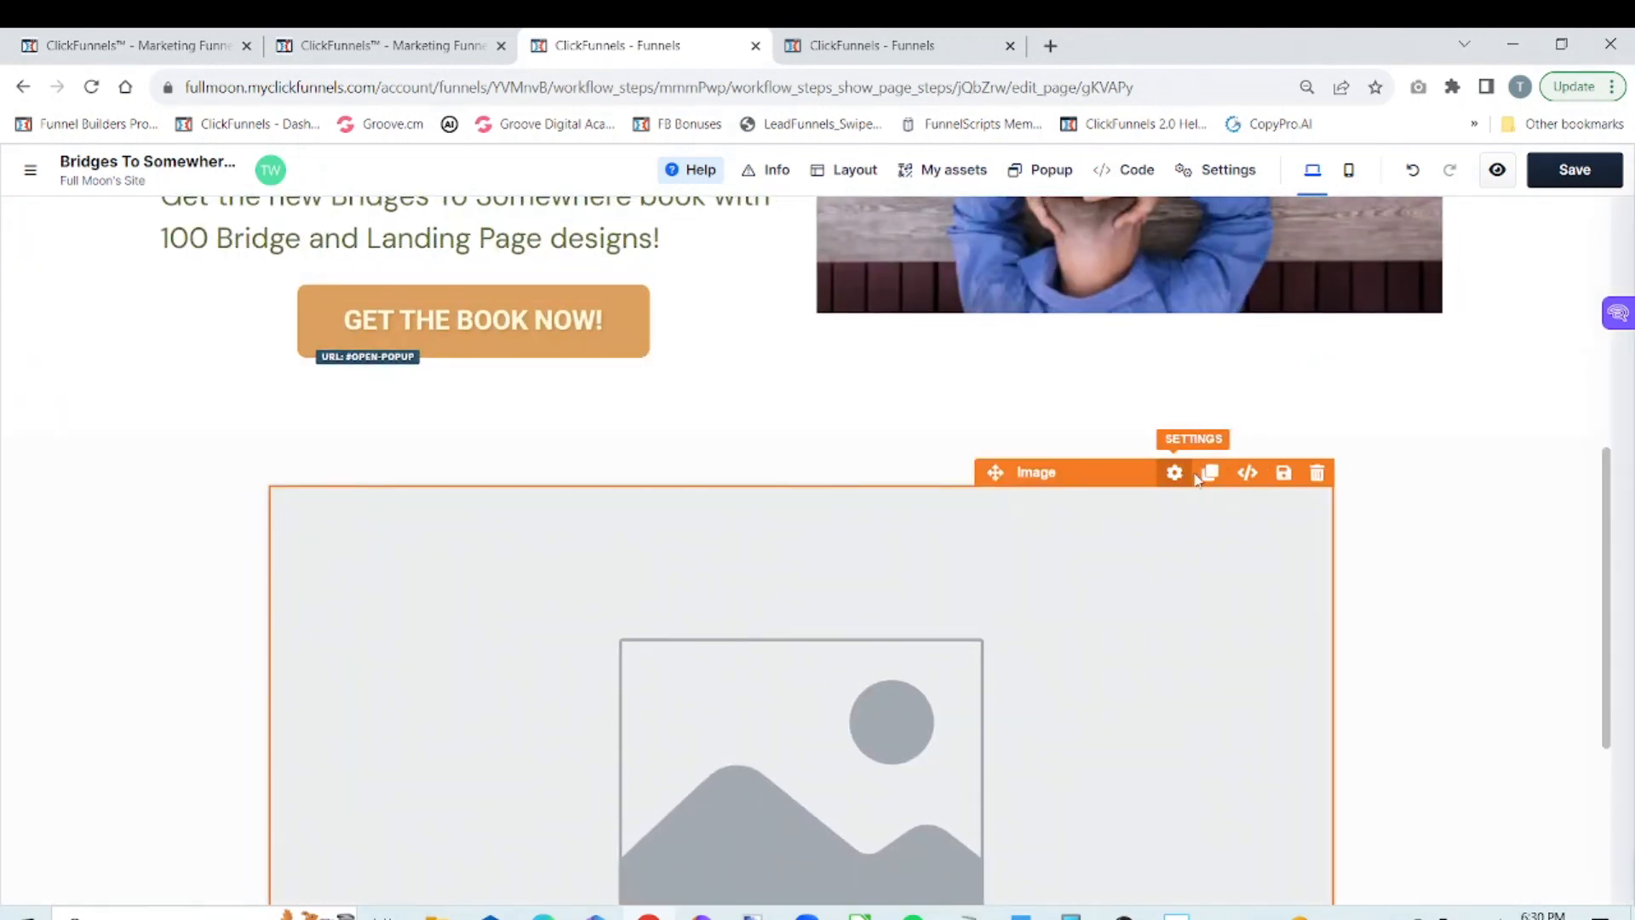
pyautogui.click(1186, 474)
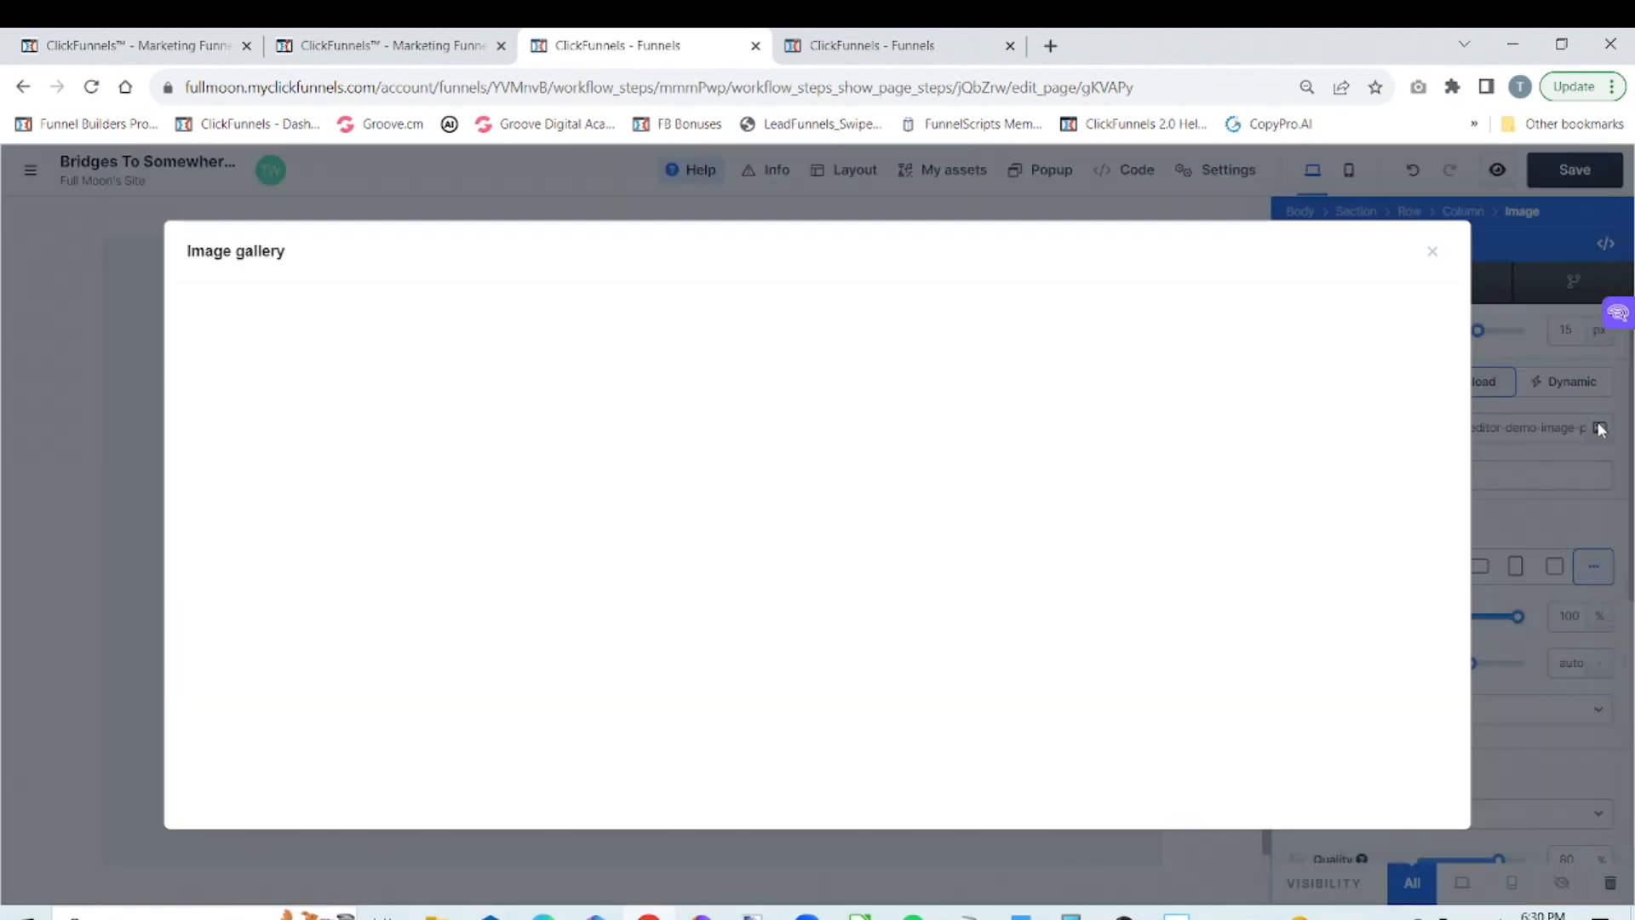
pyautogui.click(1600, 428)
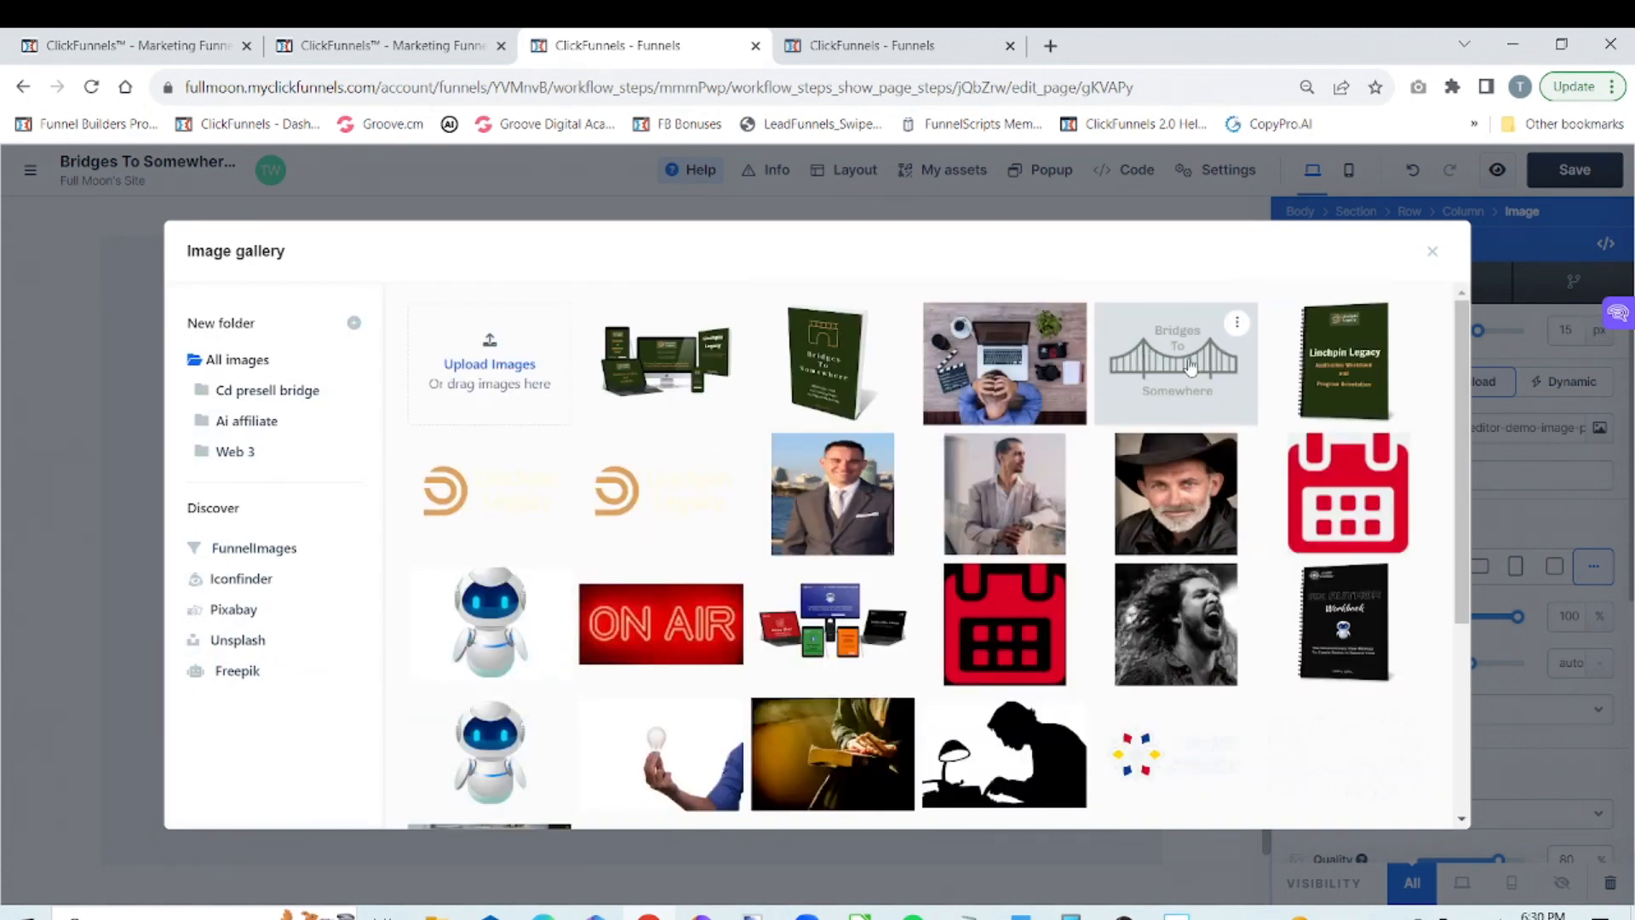
pyautogui.click(1189, 367)
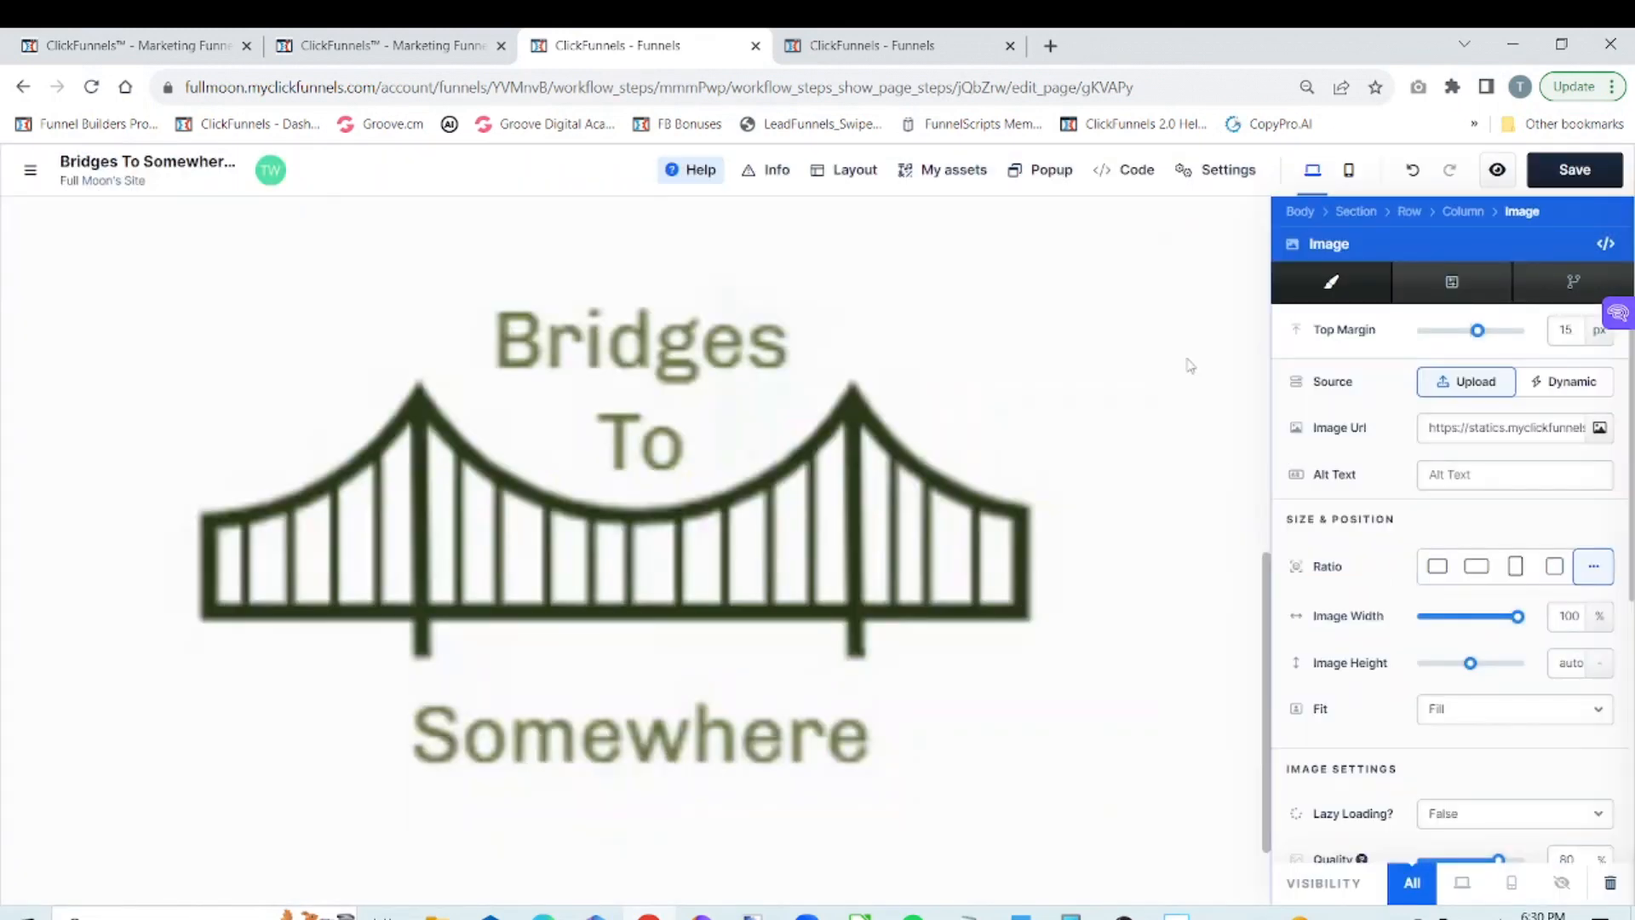
# Switch the logo's image width unit to pixels and reduce the width to 156 px
pyautogui.click(1599, 617)
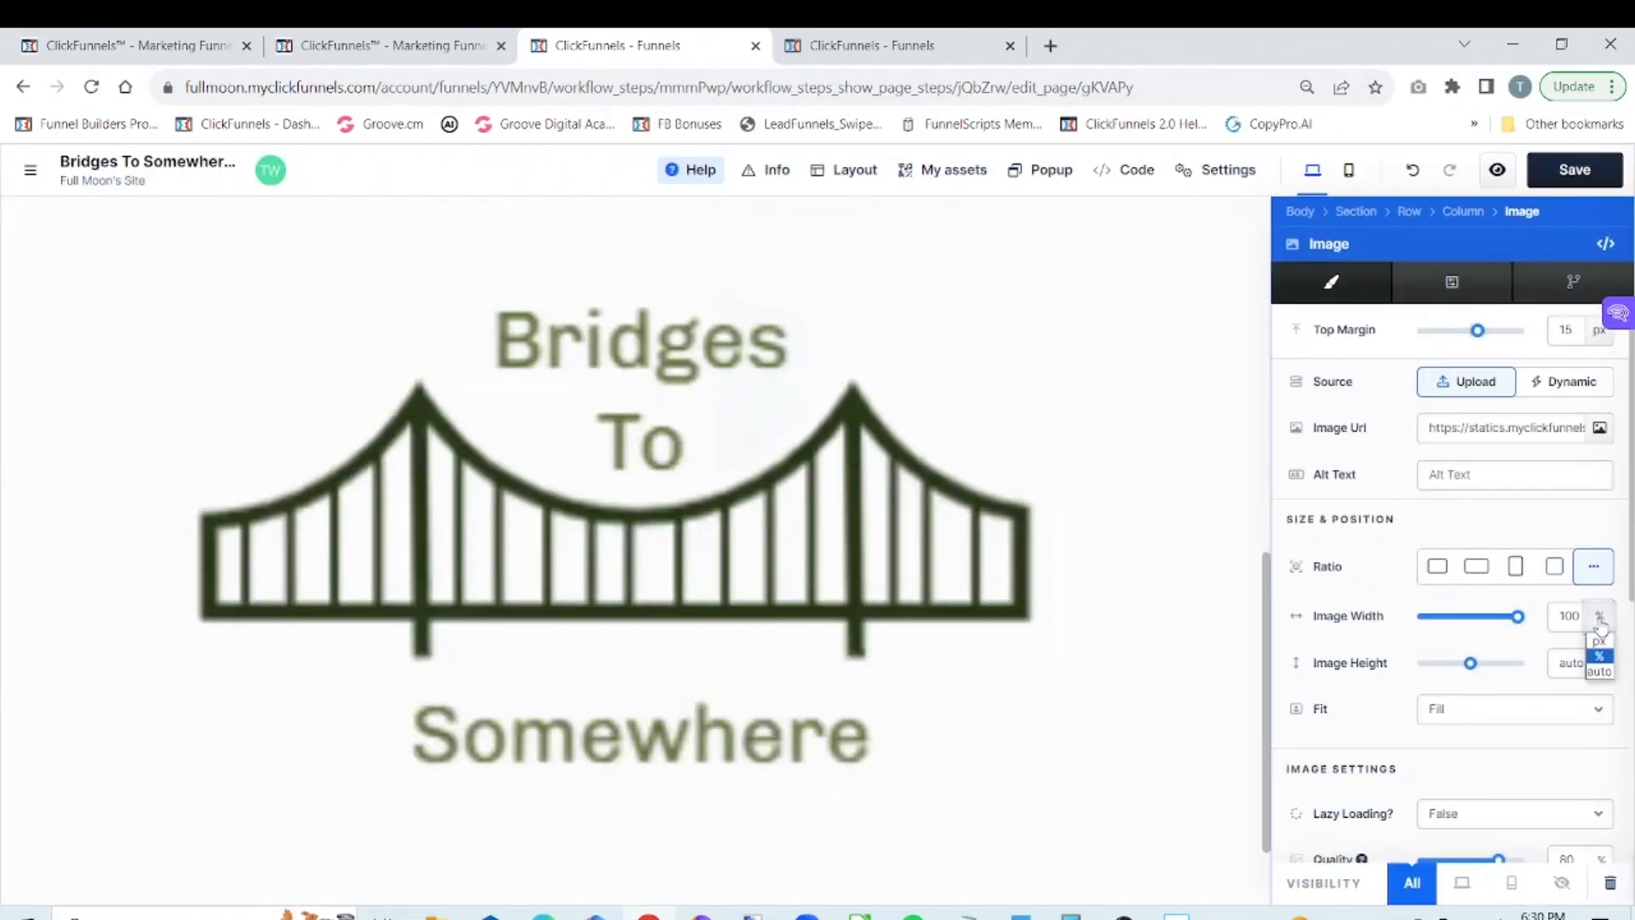
pyautogui.click(1600, 641)
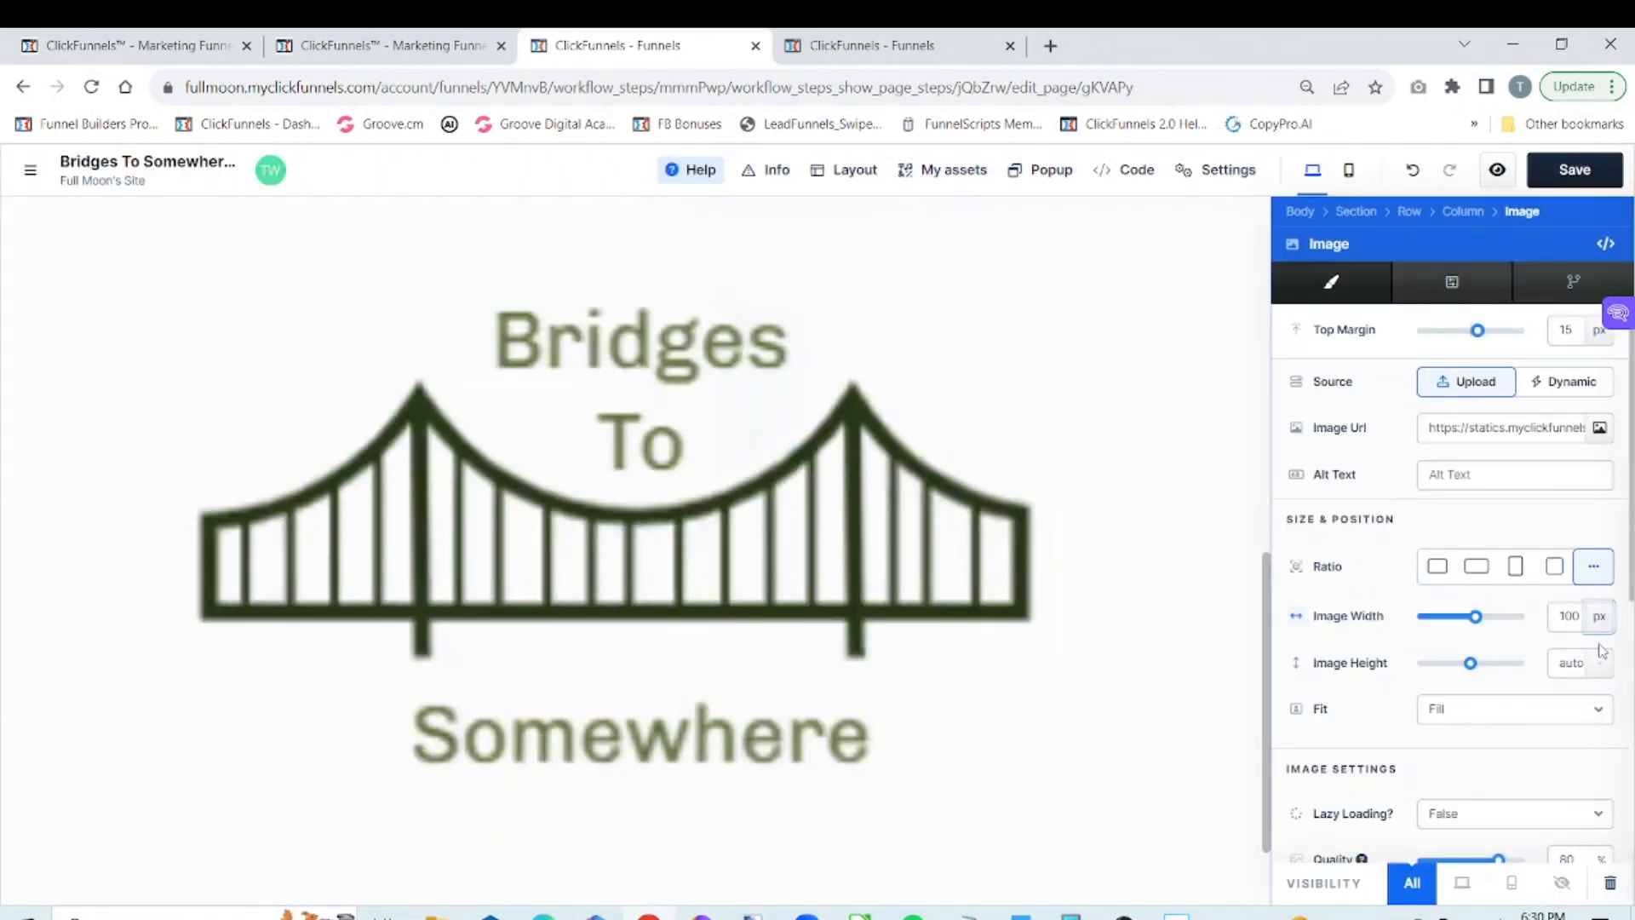
pyautogui.click(1467, 618)
pyautogui.moveTo(1466, 619); pyautogui.dragTo(1433, 625)
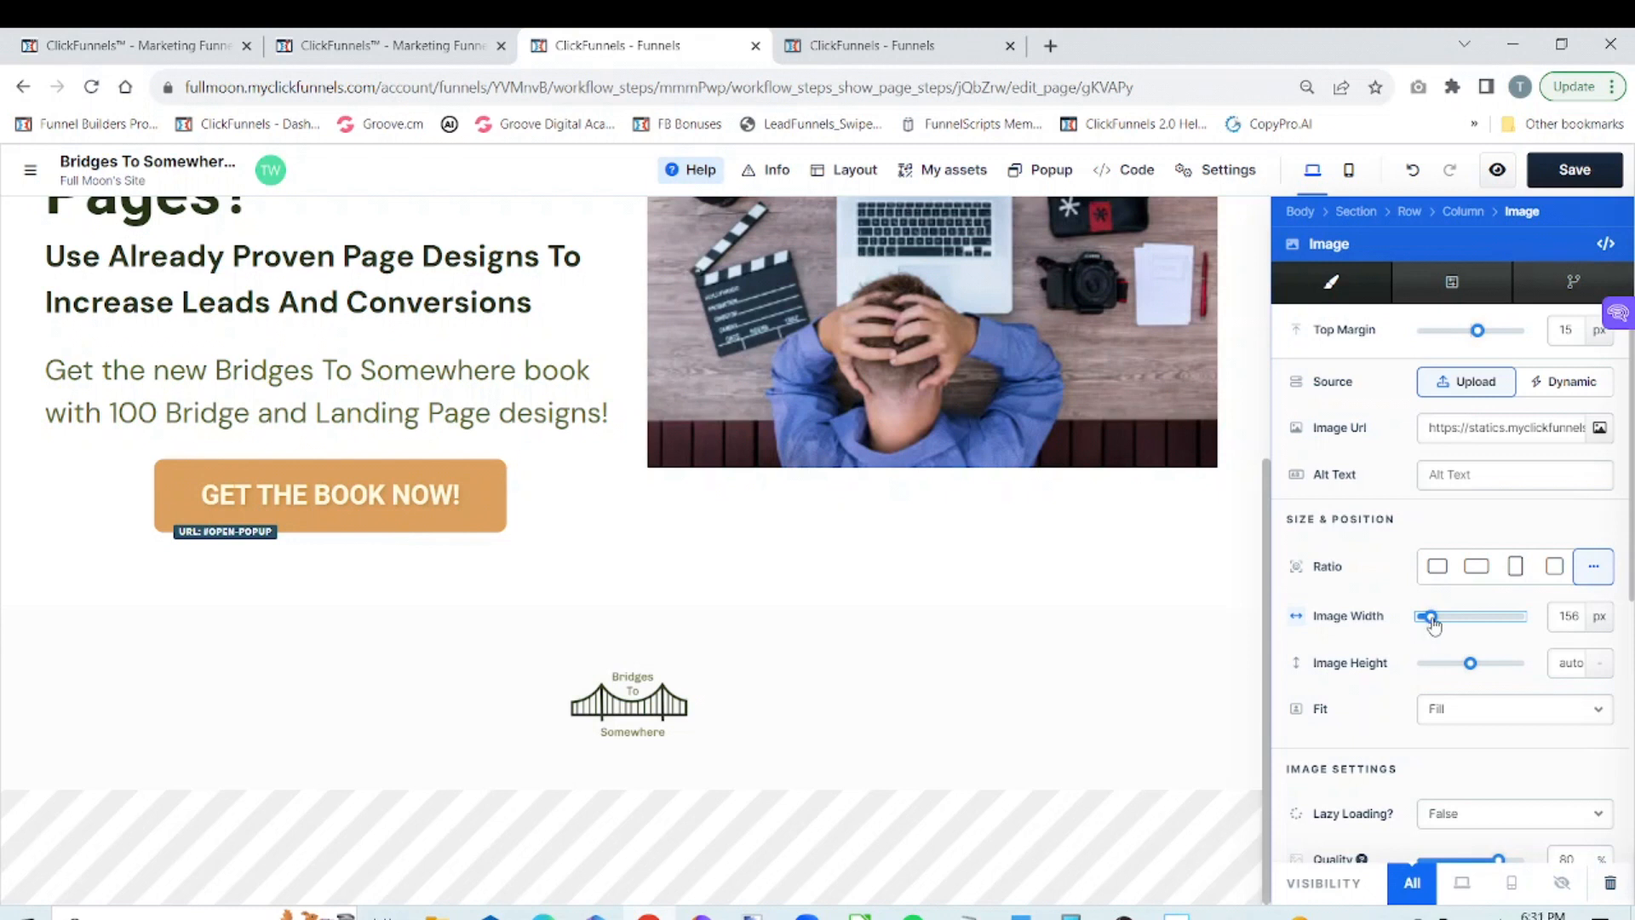
pyautogui.click(1231, 657)
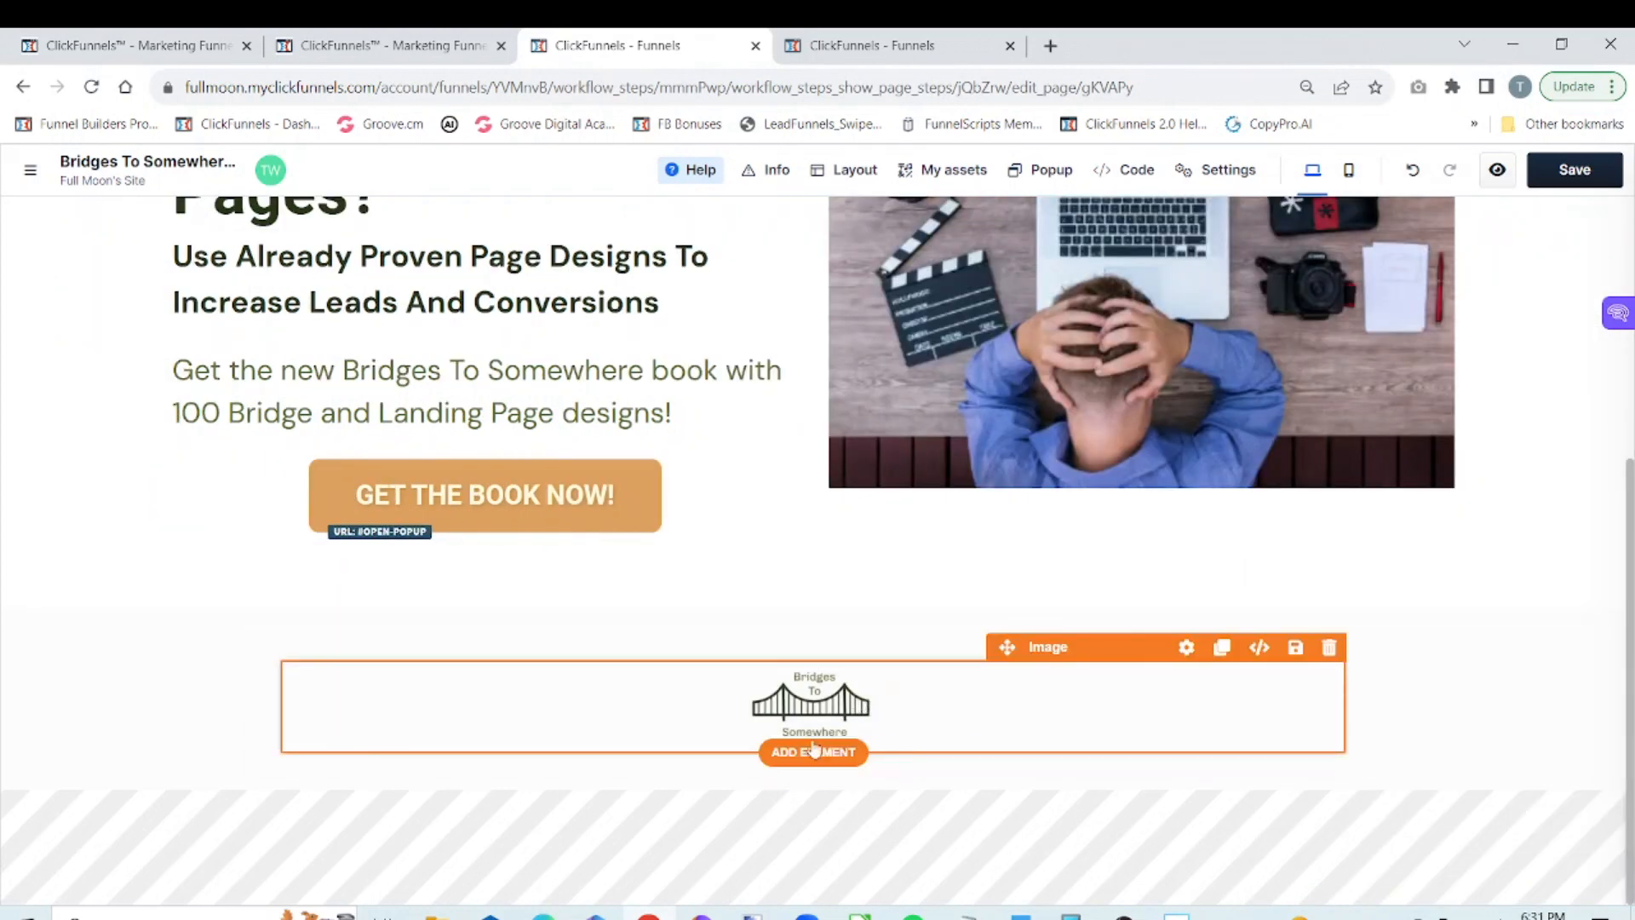
# Add a paragraph element beneath the footer logo and delete all of its placeholder text
pyautogui.click(809, 754)
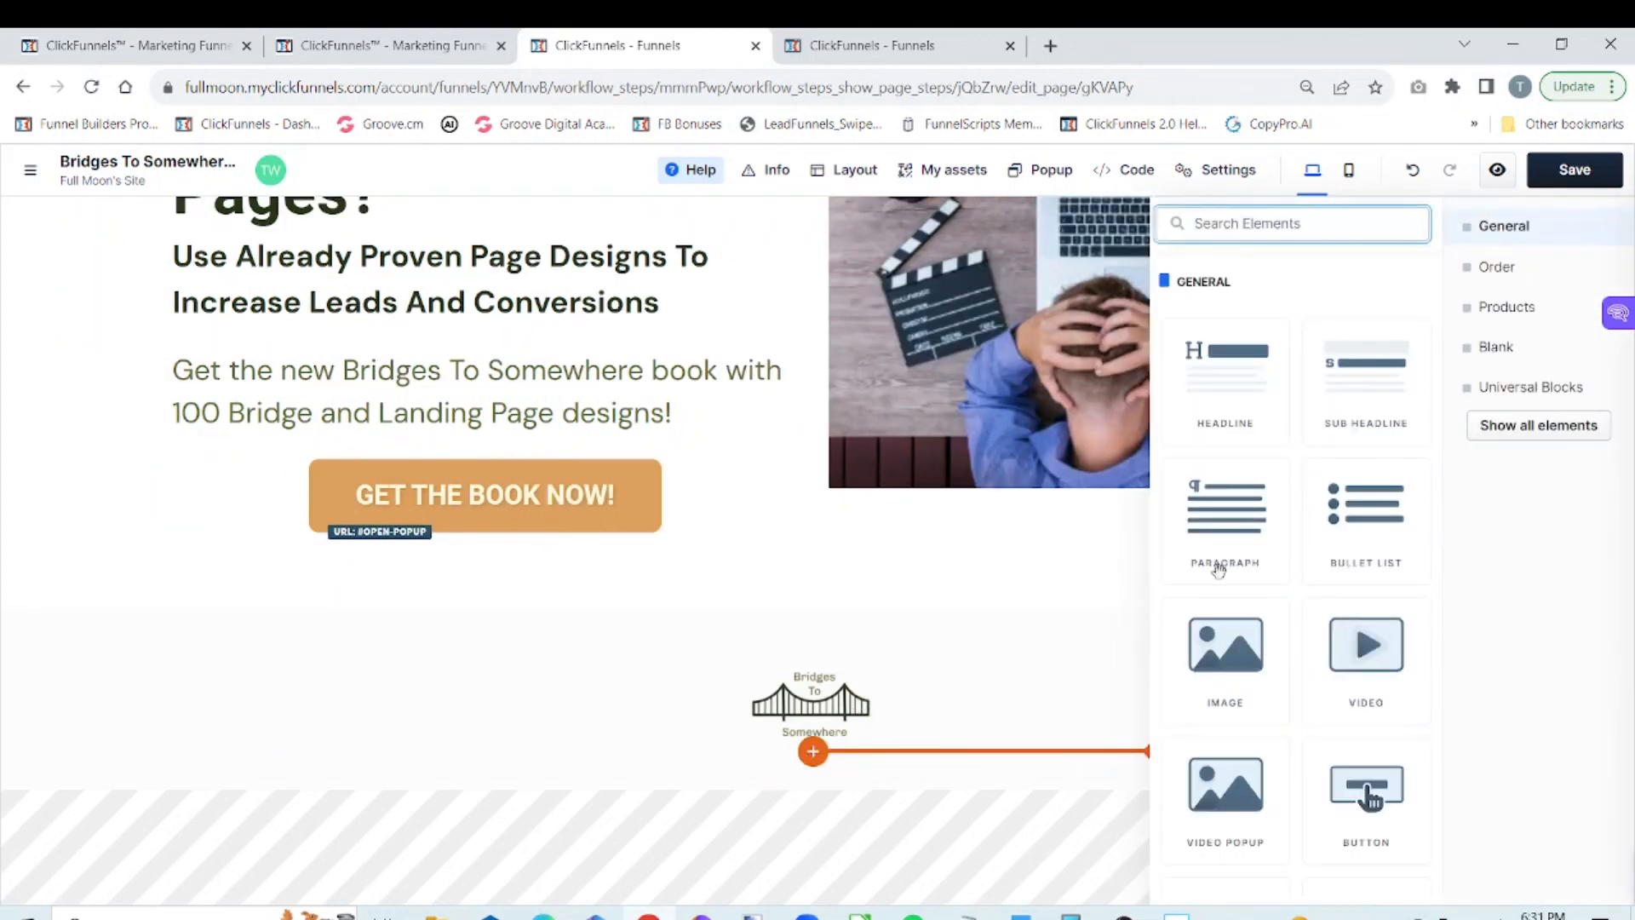
pyautogui.click(1244, 521)
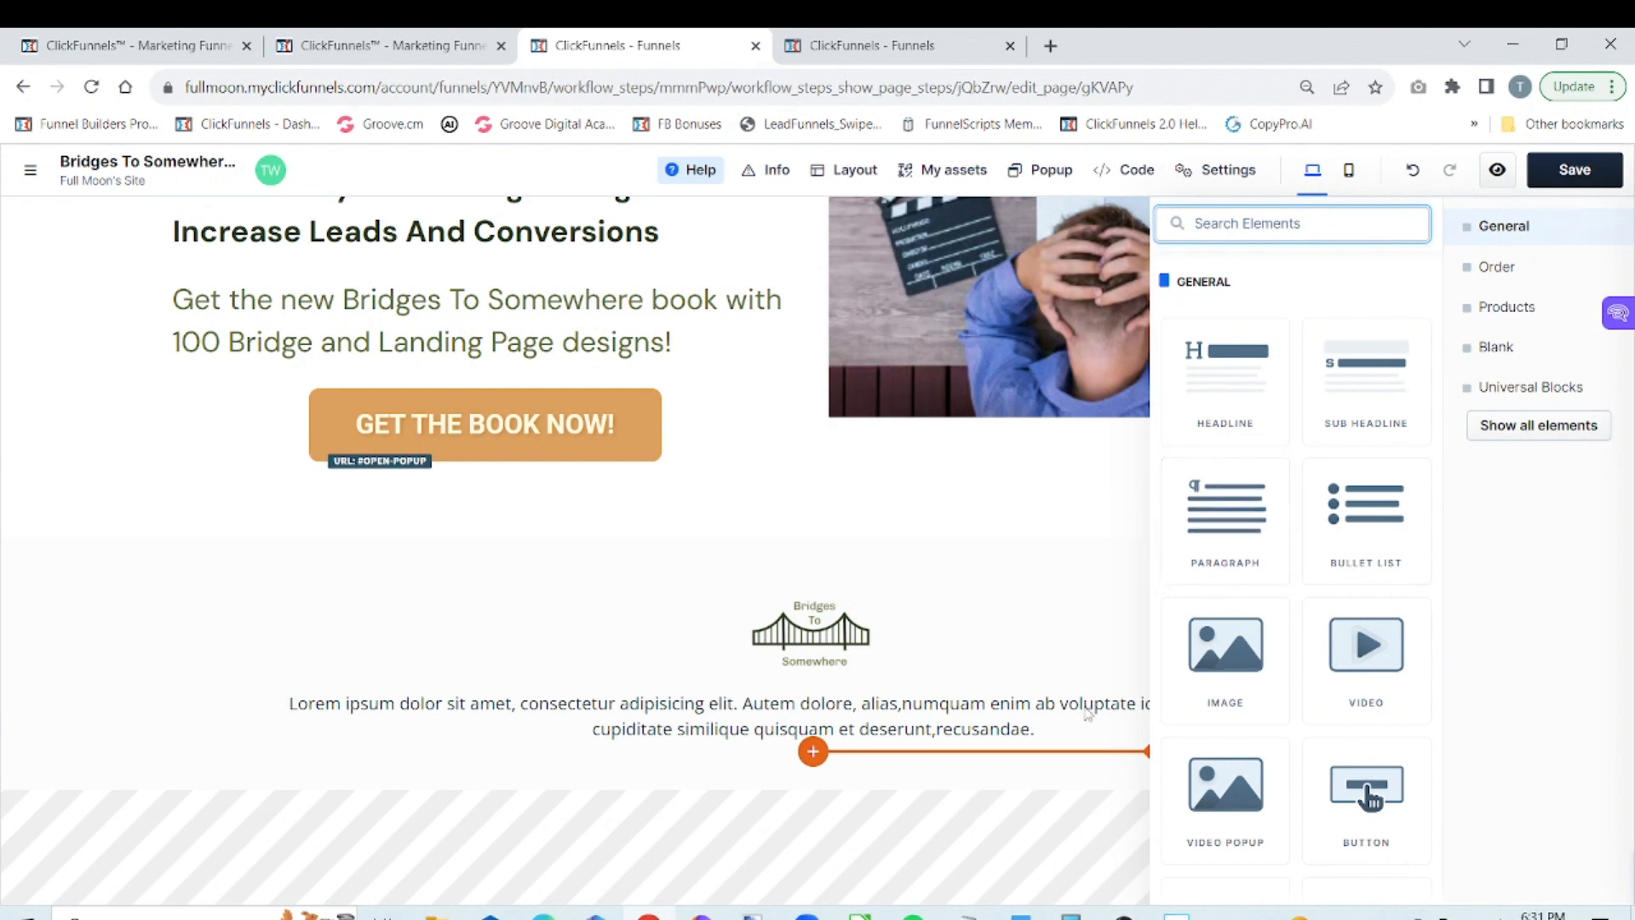
pyautogui.click(1054, 731)
pyautogui.click(1035, 730)
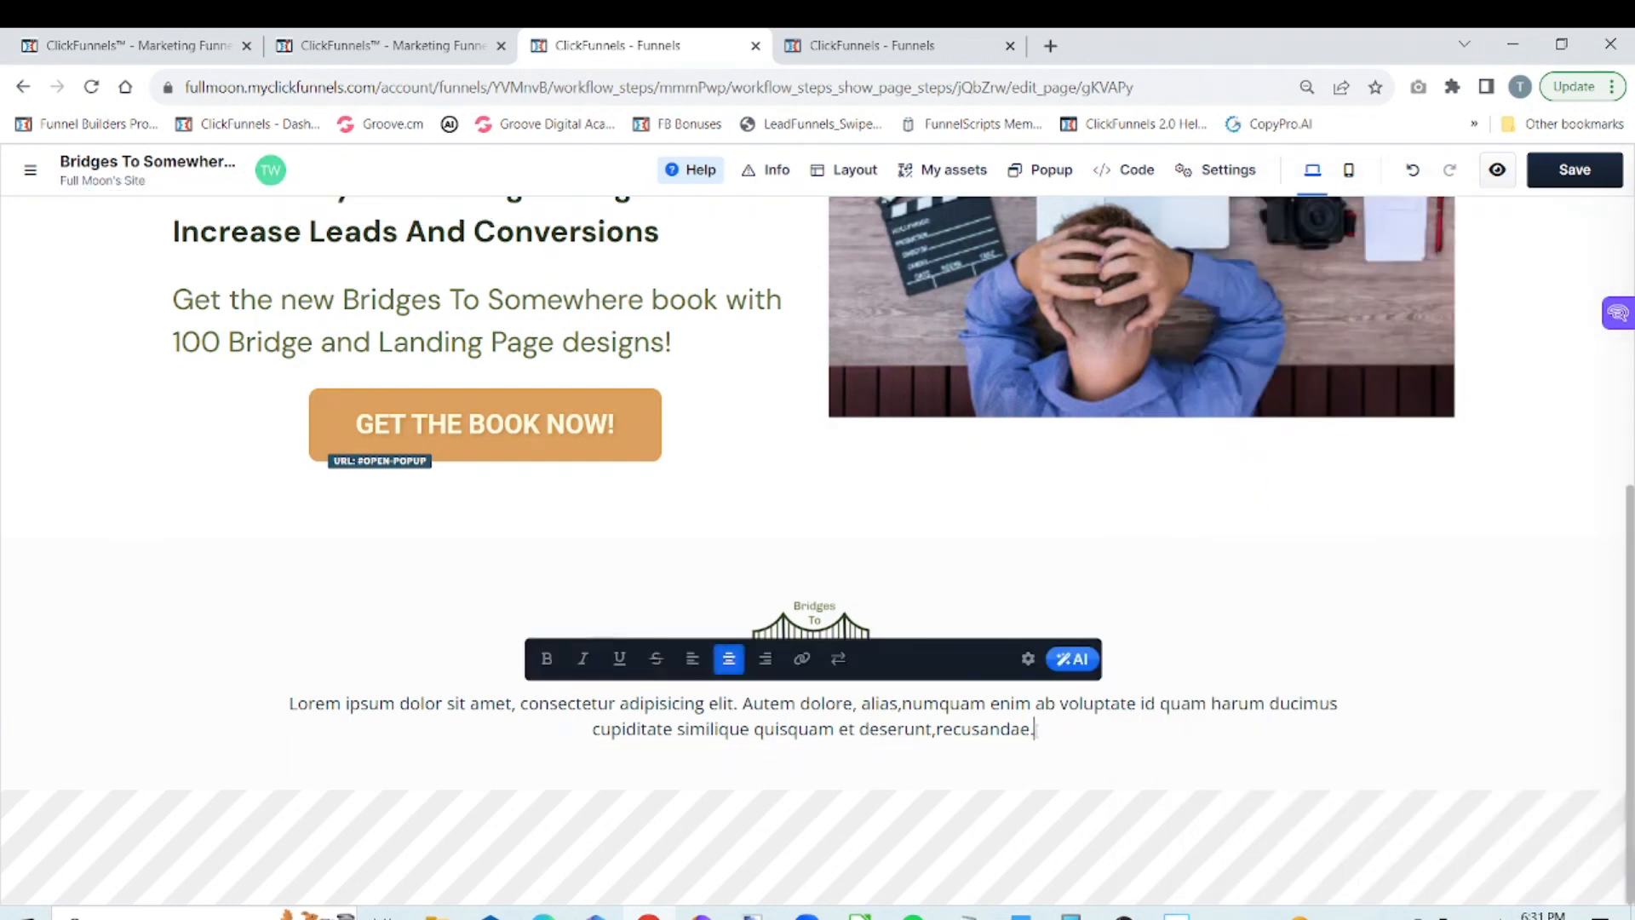
pyautogui.press('BackSpace')
pyautogui.press('BackSpace')
pyautogui.press('BackSpace')
pyautogui.press('BackSpace')
pyautogui.press('BackSpace')
pyautogui.press('BackSpace')
pyautogui.press('BackSpace')
pyautogui.press('BackSpace')
pyautogui.press('BackSpace')
pyautogui.press('BackSpace')
pyautogui.press('BackSpace')
pyautogui.press('BackSpace')
pyautogui.press('BackSpace')
pyautogui.press('BackSpace')
pyautogui.press('BackSpace')
pyautogui.press('BackSpace')
pyautogui.press('BackSpace')
pyautogui.press('BackSpace')
pyautogui.press('BackSpace')
pyautogui.press('BackSpace')
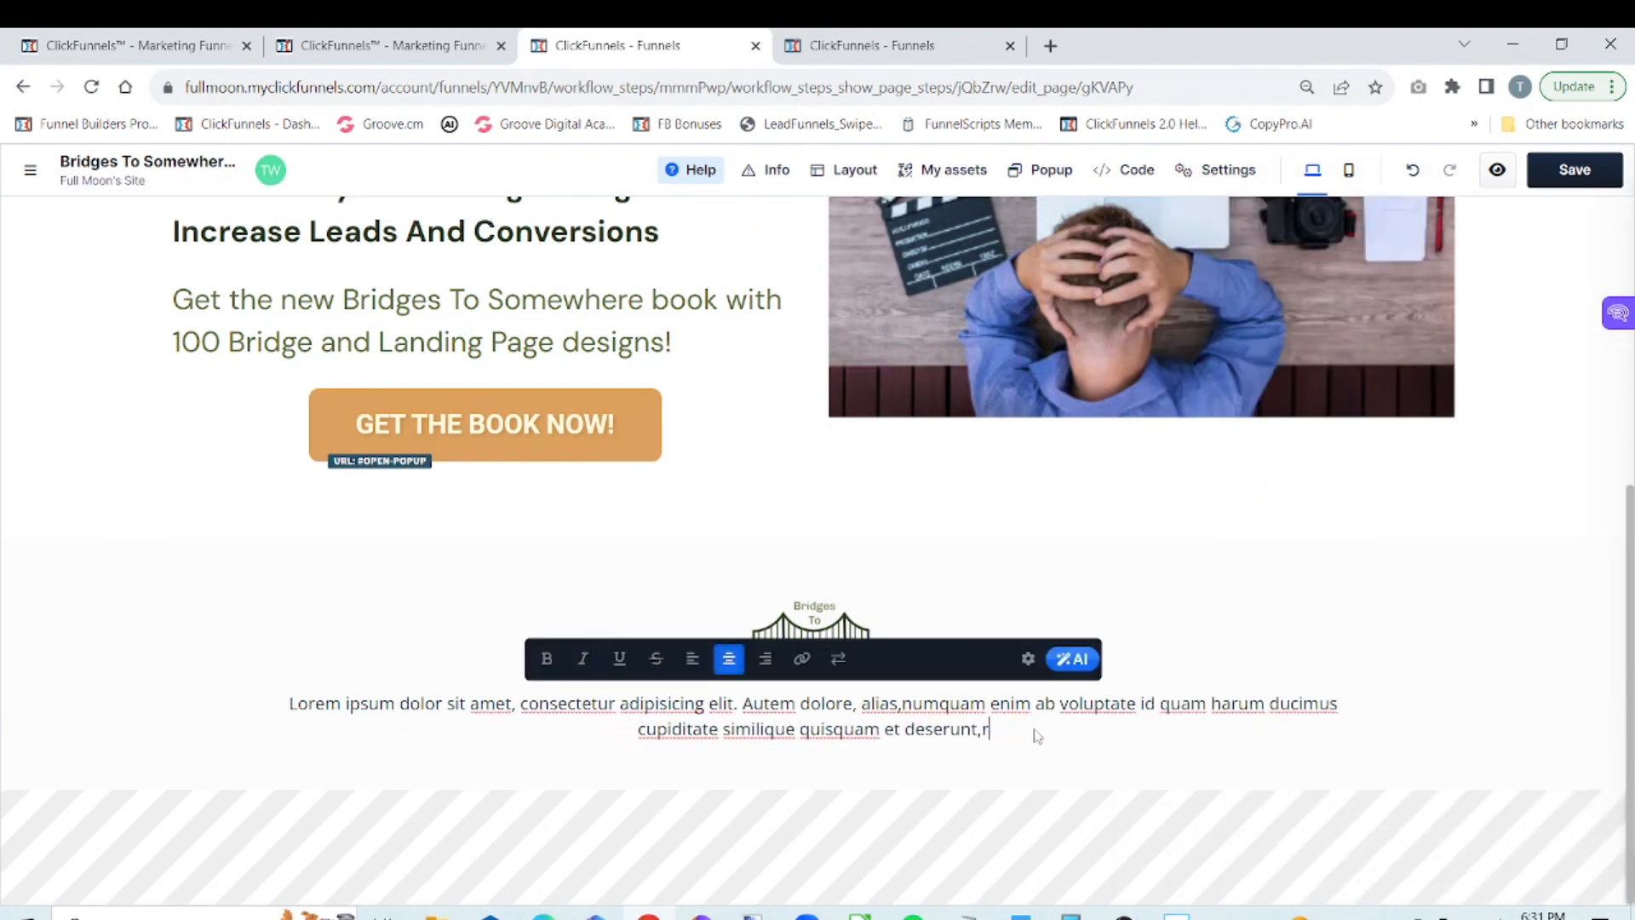
pyautogui.press('BackSpace')
pyautogui.press('BackSpace')
pyautogui.press('BackSpace')
pyautogui.press('BackSpace')
pyautogui.press('BackSpace')
pyautogui.press('BackSpace')
pyautogui.press('BackSpace')
pyautogui.press('BackSpace')
pyautogui.press('BackSpace')
pyautogui.press('BackSpace')
pyautogui.press('BackSpace')
pyautogui.press('BackSpace')
pyautogui.press('BackSpace')
pyautogui.press('BackSpace')
pyautogui.press('BackSpace')
pyautogui.press('BackSpace')
pyautogui.press('BackSpace')
pyautogui.press('BackSpace')
pyautogui.press('BackSpace')
pyautogui.press('BackSpace')
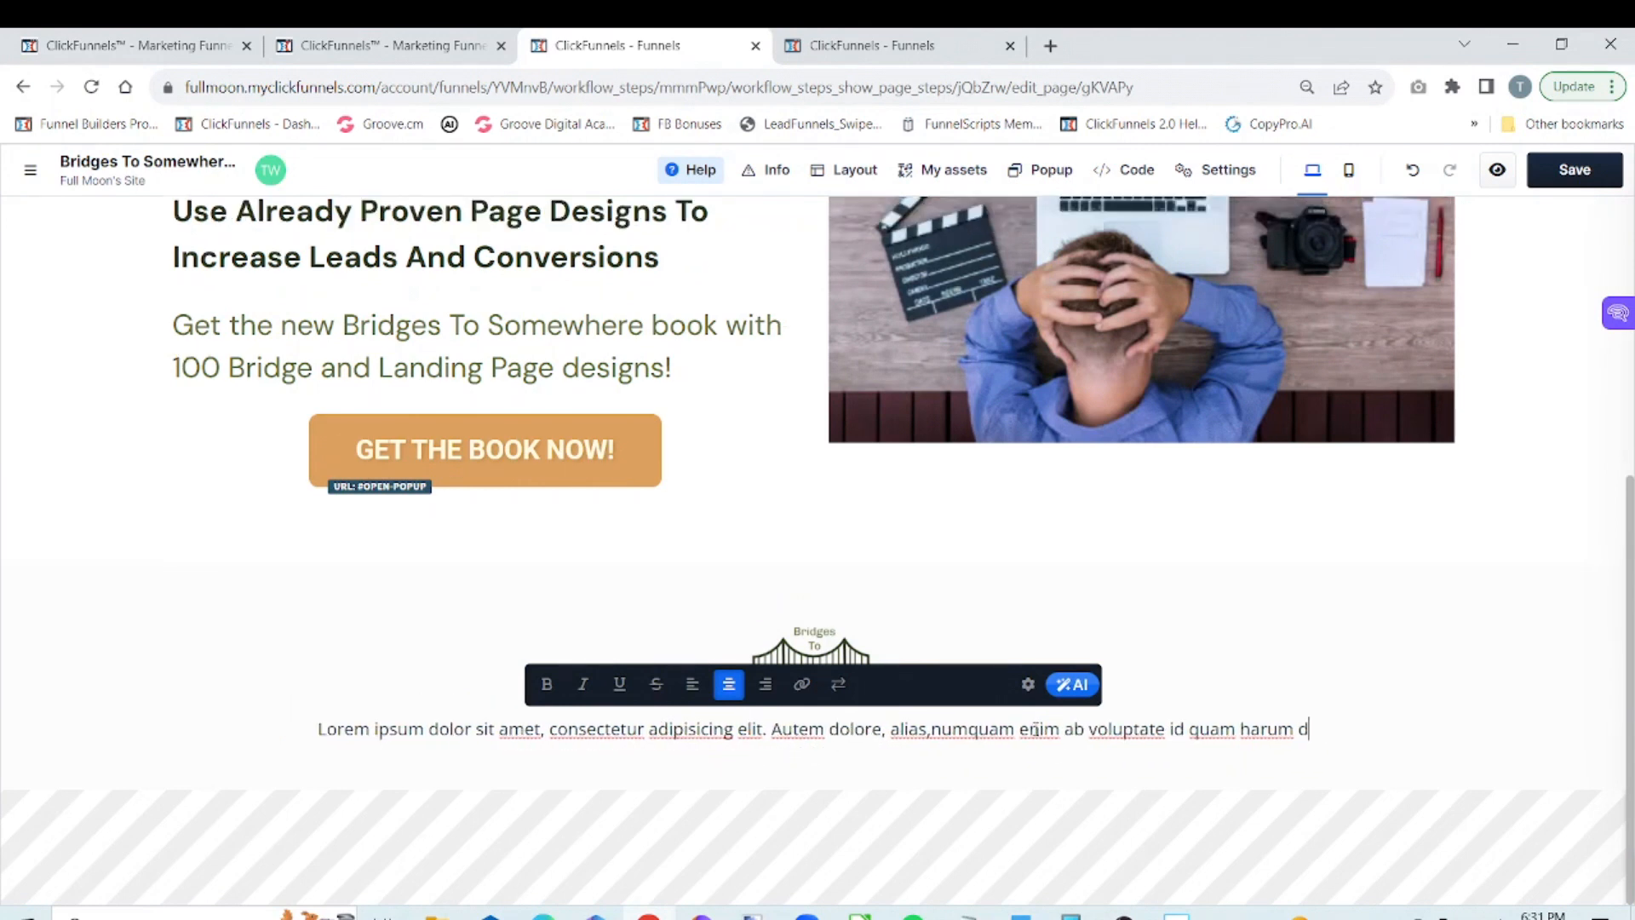
pyautogui.press('BackSpace')
pyautogui.press('BackSpace')
pyautogui.press('BackSpace')
pyautogui.press('BackSpace')
pyautogui.press('BackSpace')
pyautogui.press('BackSpace')
pyautogui.press('BackSpace')
pyautogui.press('BackSpace')
pyautogui.press('BackSpace')
pyautogui.press('BackSpace')
pyautogui.press('BackSpace')
pyautogui.press('BackSpace')
pyautogui.press('BackSpace')
pyautogui.press('BackSpace')
pyautogui.press('BackSpace')
pyautogui.press('BackSpace')
pyautogui.press('BackSpace')
pyautogui.press('BackSpace')
pyautogui.press('BackSpace')
pyautogui.press('BackSpace')
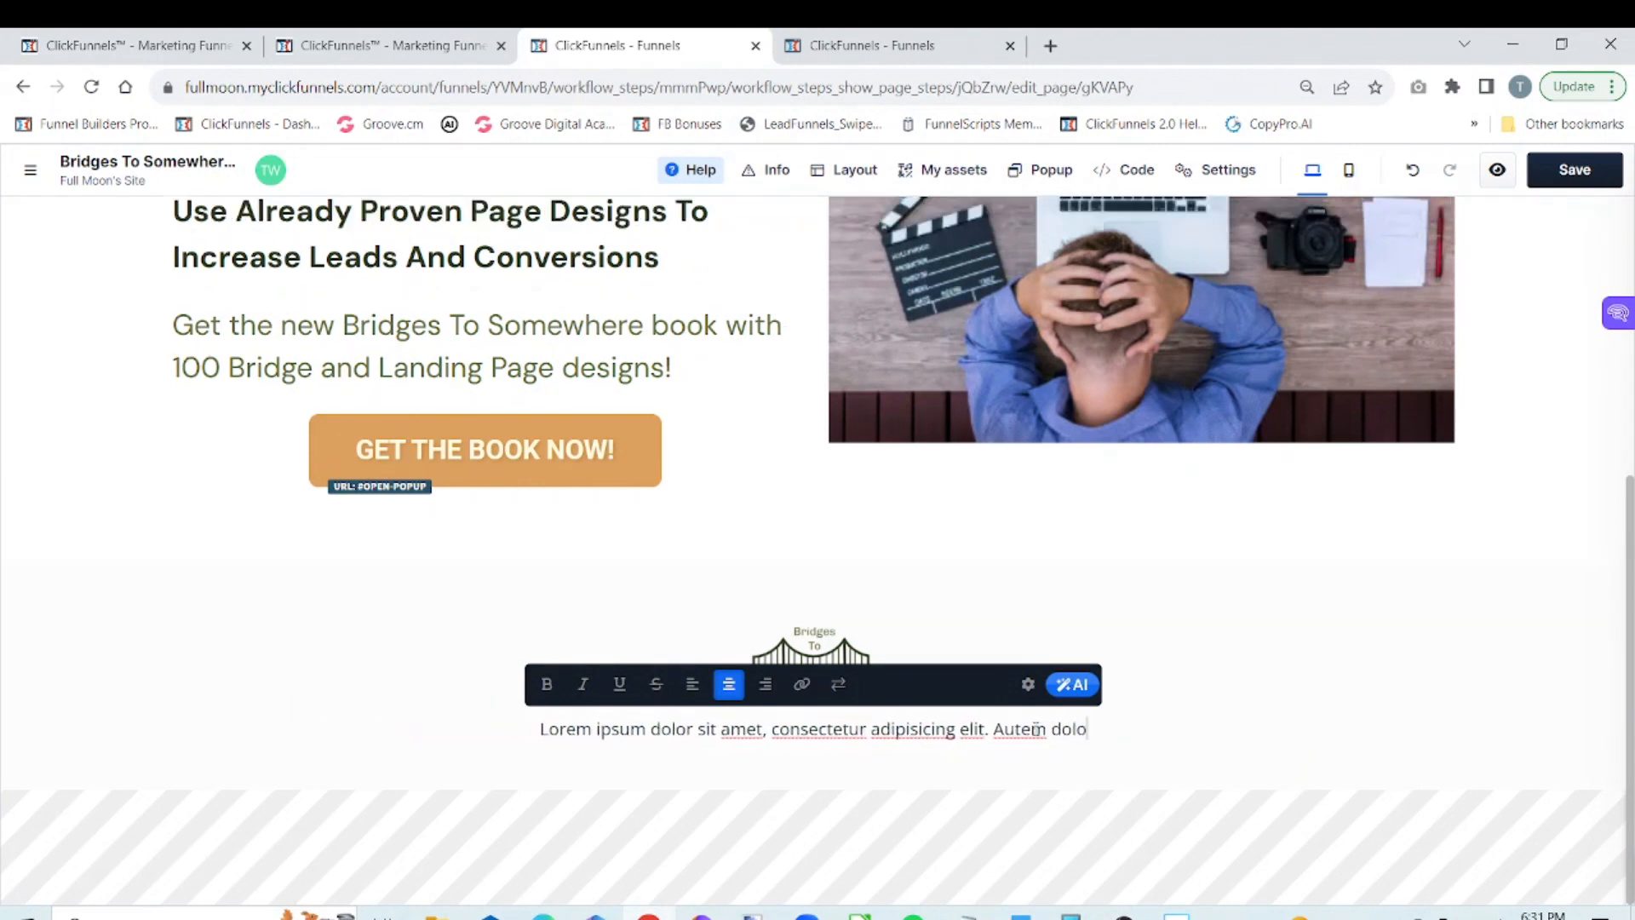
pyautogui.press('BackSpace')
pyautogui.press('BackSpace')
pyautogui.press('BackSpace')
pyautogui.press('BackSpace')
pyautogui.press('BackSpace')
pyautogui.press('BackSpace')
pyautogui.press('BackSpace')
pyautogui.press('BackSpace')
pyautogui.press('BackSpace')
pyautogui.press('BackSpace')
pyautogui.press('BackSpace')
pyautogui.press('BackSpace')
pyautogui.press('BackSpace')
pyautogui.press('BackSpace')
pyautogui.press('BackSpace')
pyautogui.press('BackSpace')
pyautogui.press('BackSpace')
pyautogui.press('BackSpace')
pyautogui.press('BackSpace')
pyautogui.press('BackSpace')
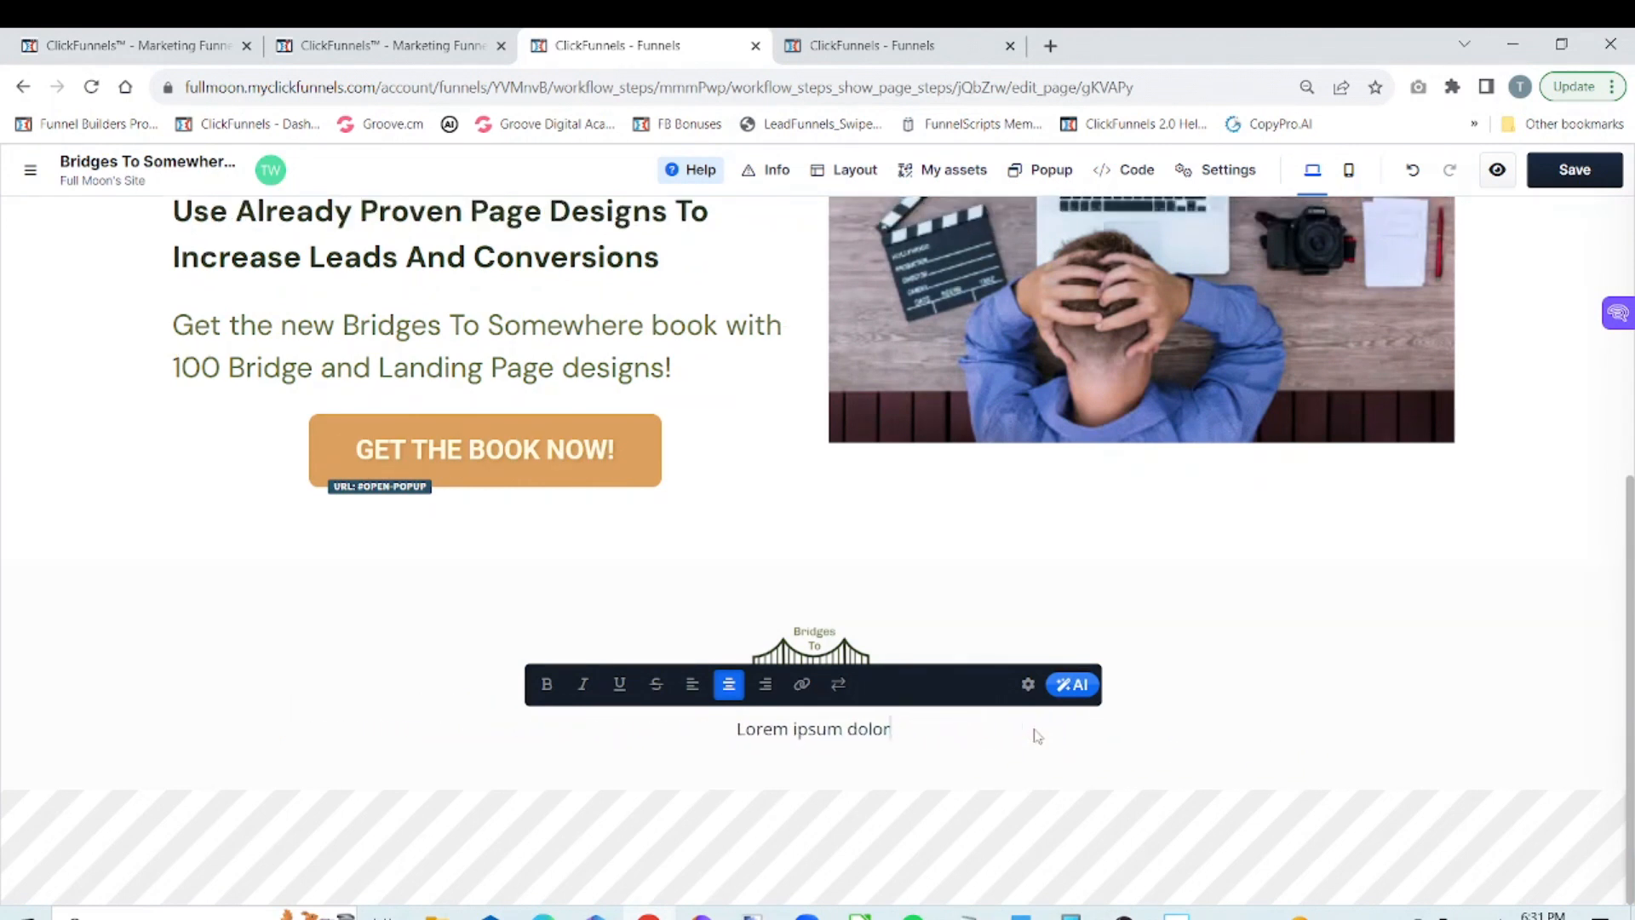
pyautogui.press('BackSpace')
pyautogui.press('BackSpace')
pyautogui.press('BackSpace')
pyautogui.press('BackSpace')
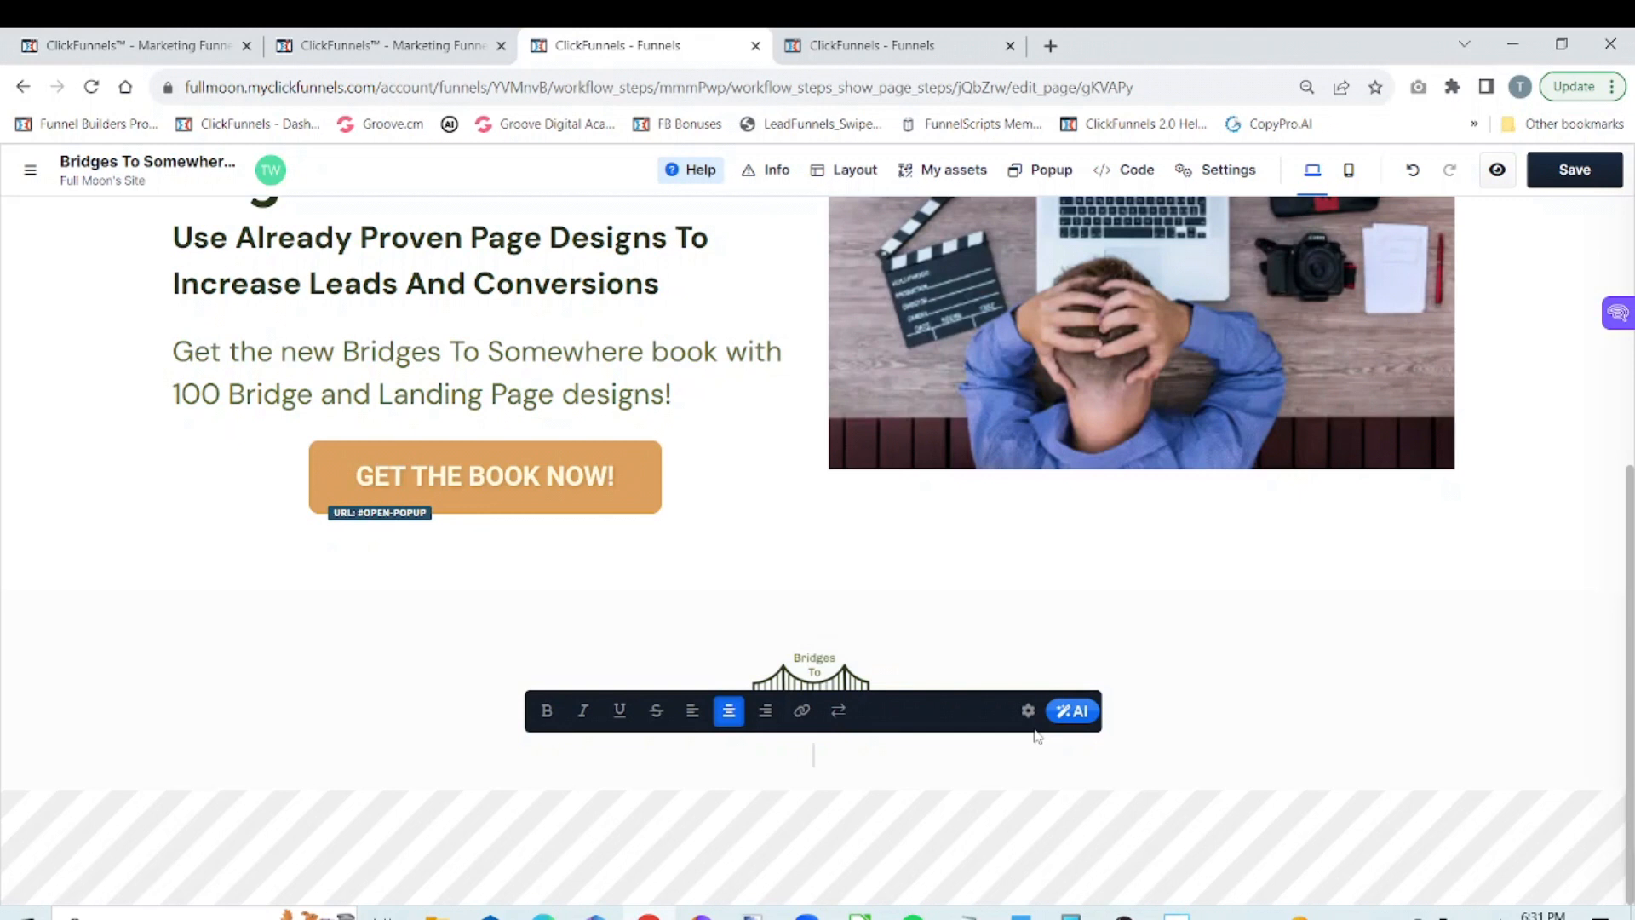
# Insert a © symbol into the empty paragraph beneath the logo using the Windows emoji and symbol picker
pyautogui.press('super')
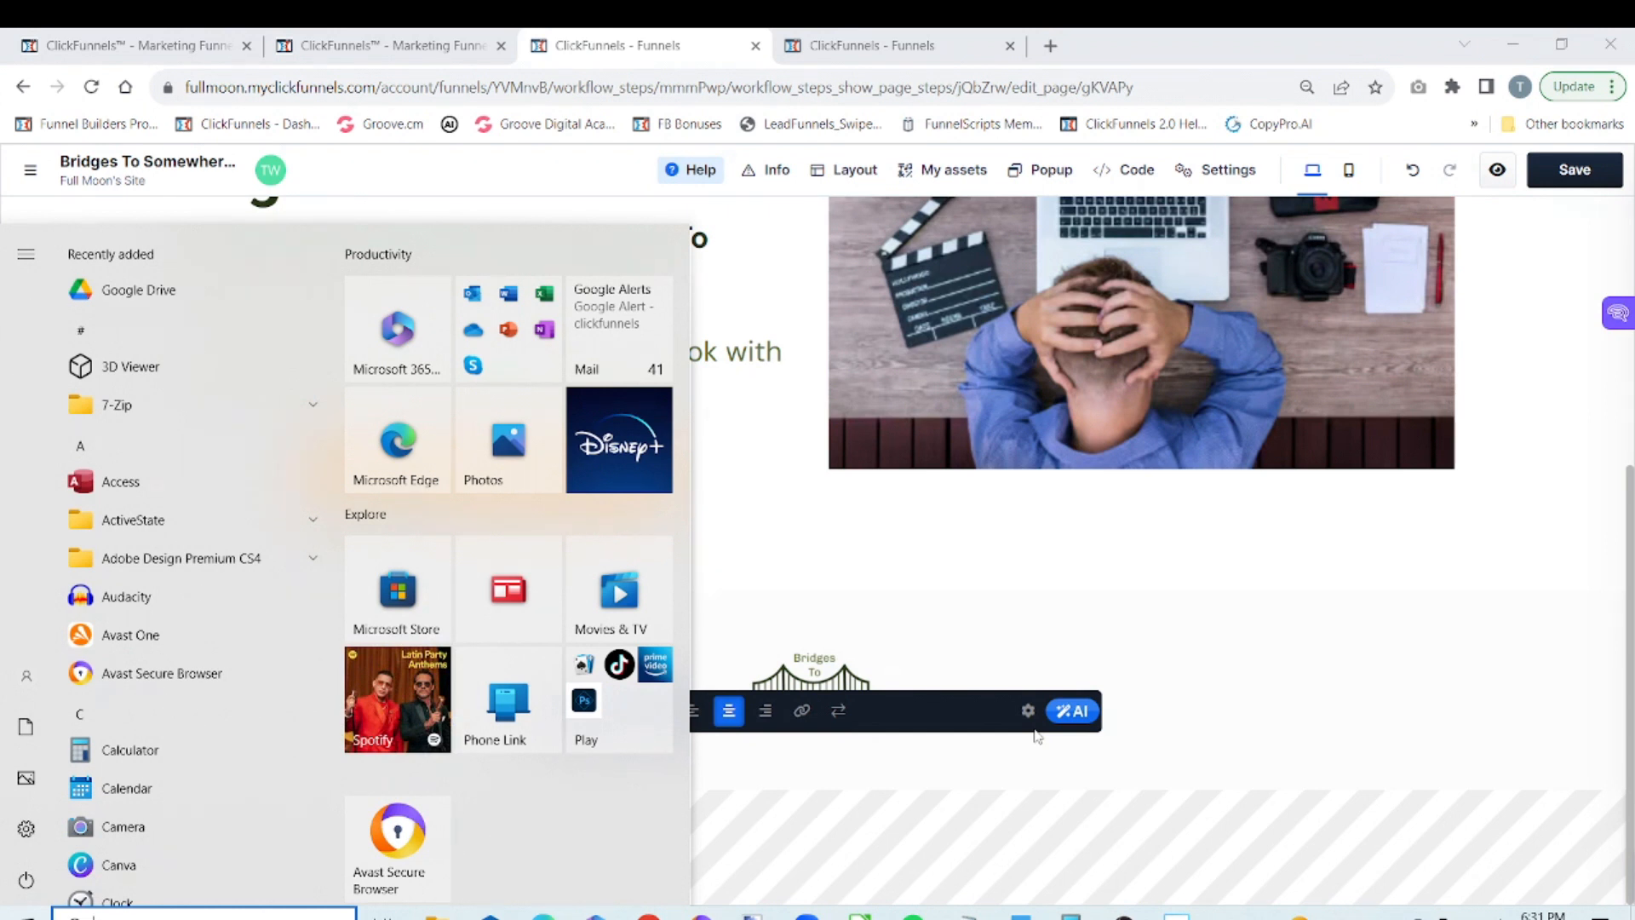
pyautogui.press('Escape')
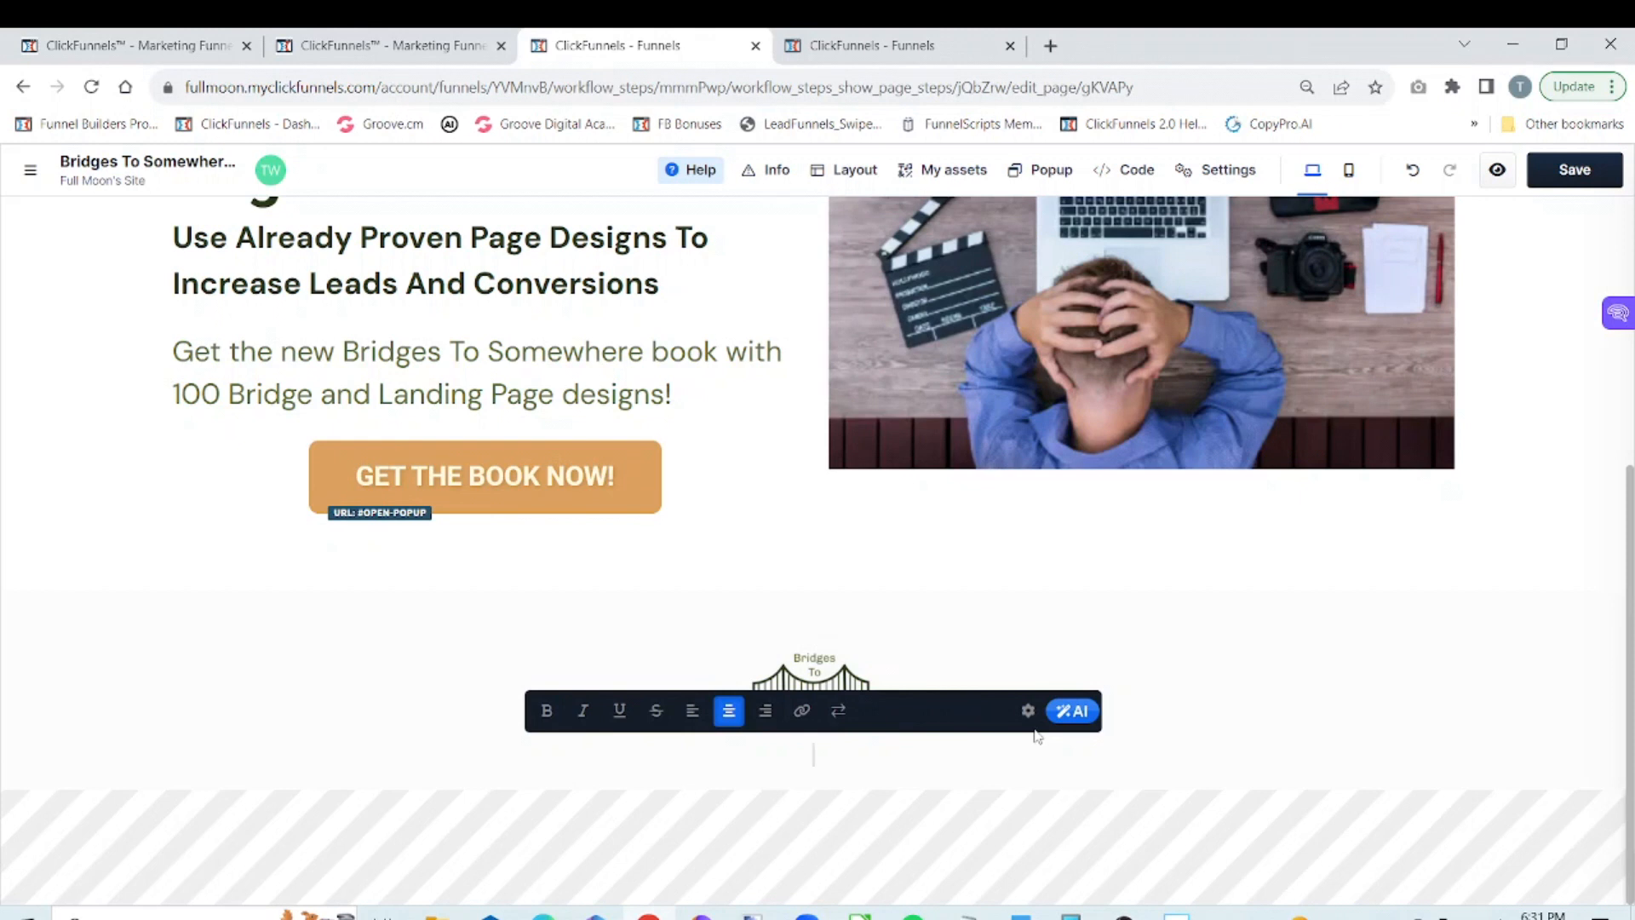
pyautogui.press('super+period')
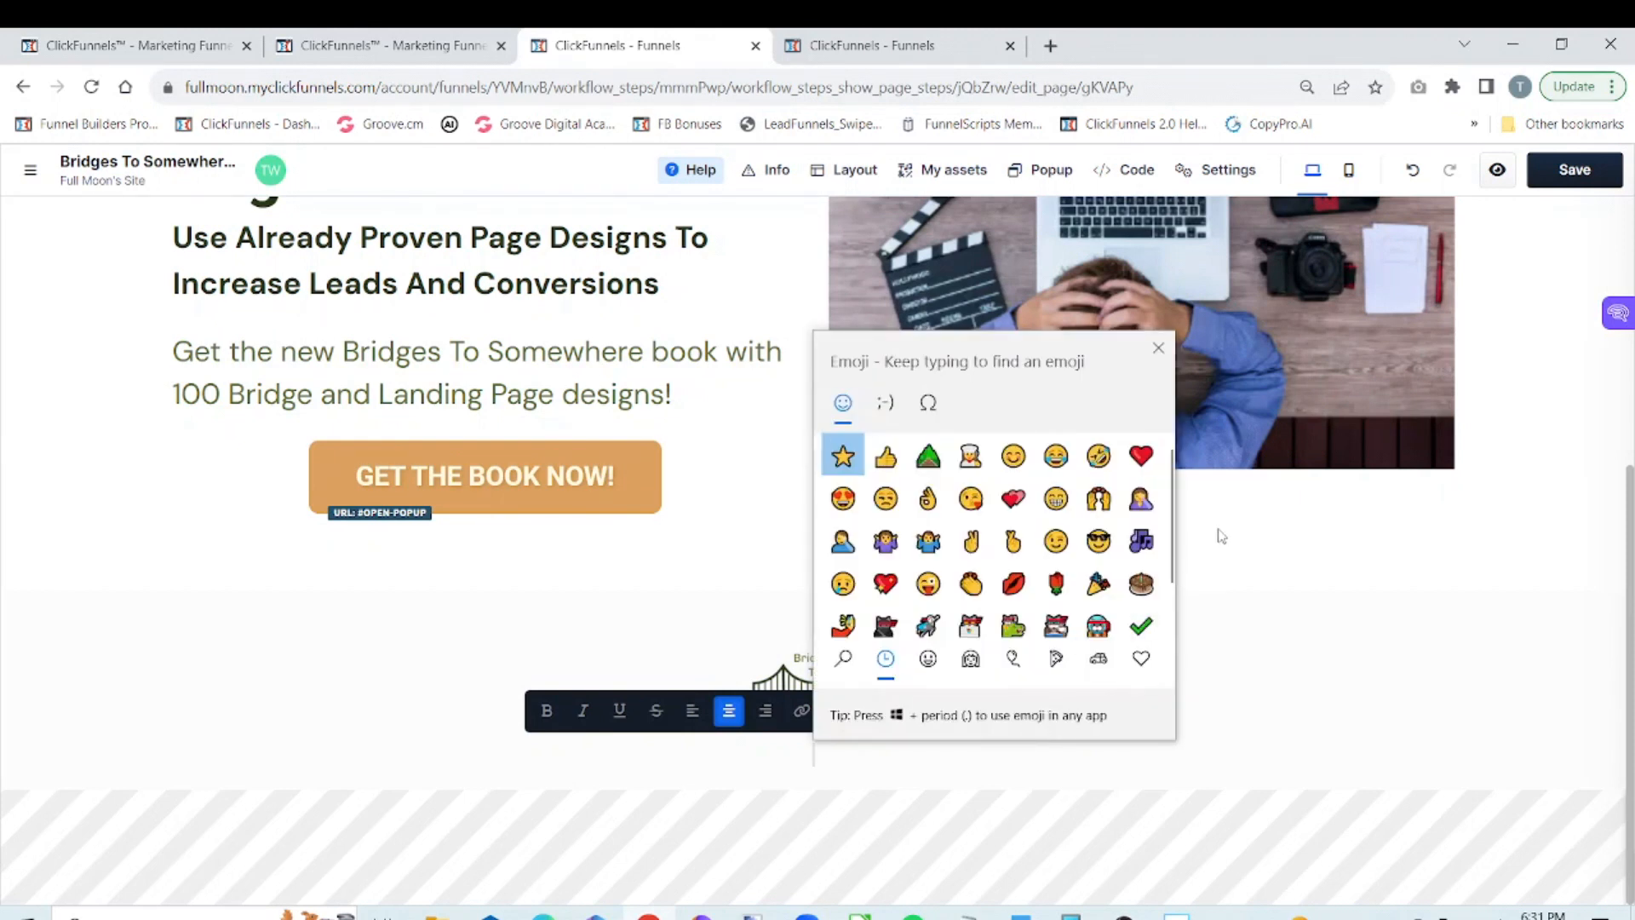
pyautogui.click(930, 407)
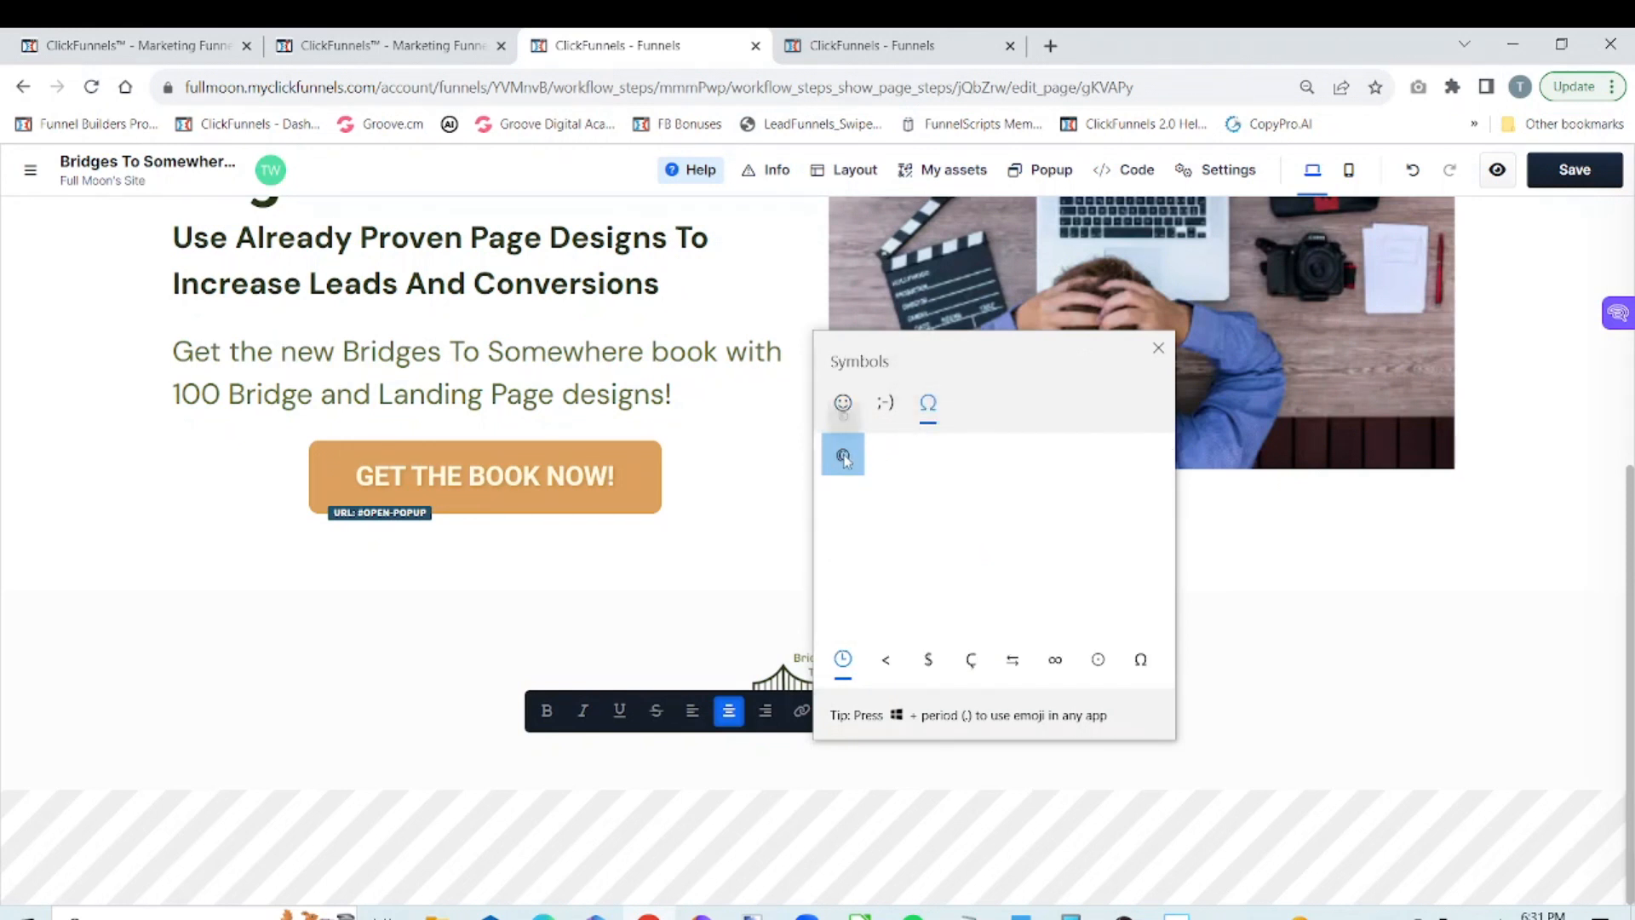
pyautogui.click(843, 456)
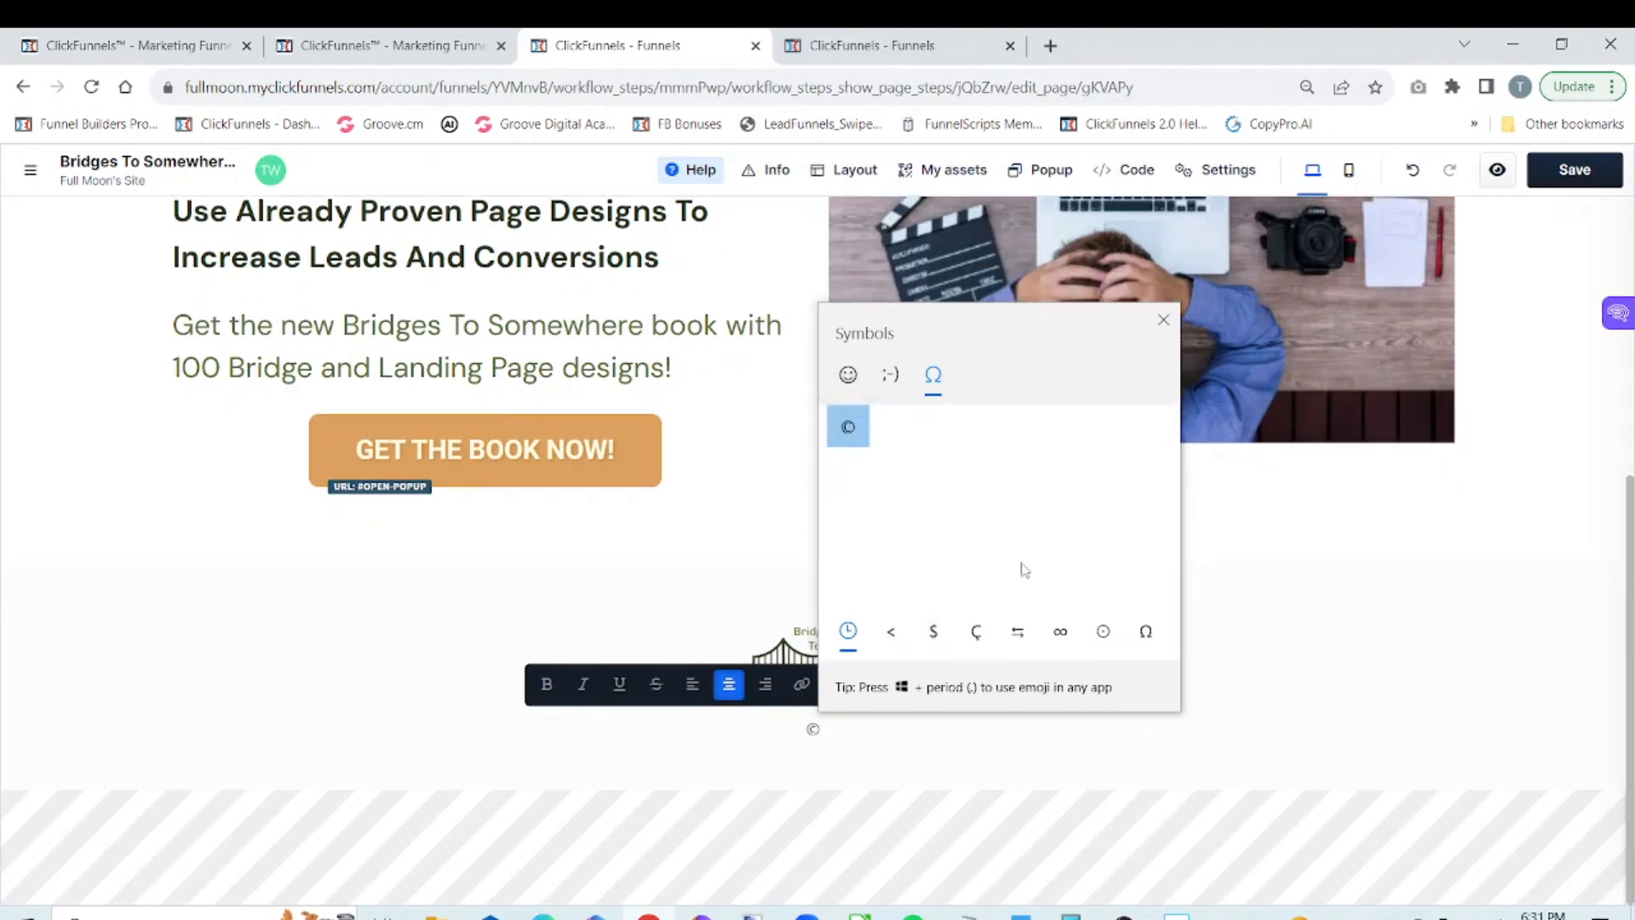
pyautogui.click(851, 745)
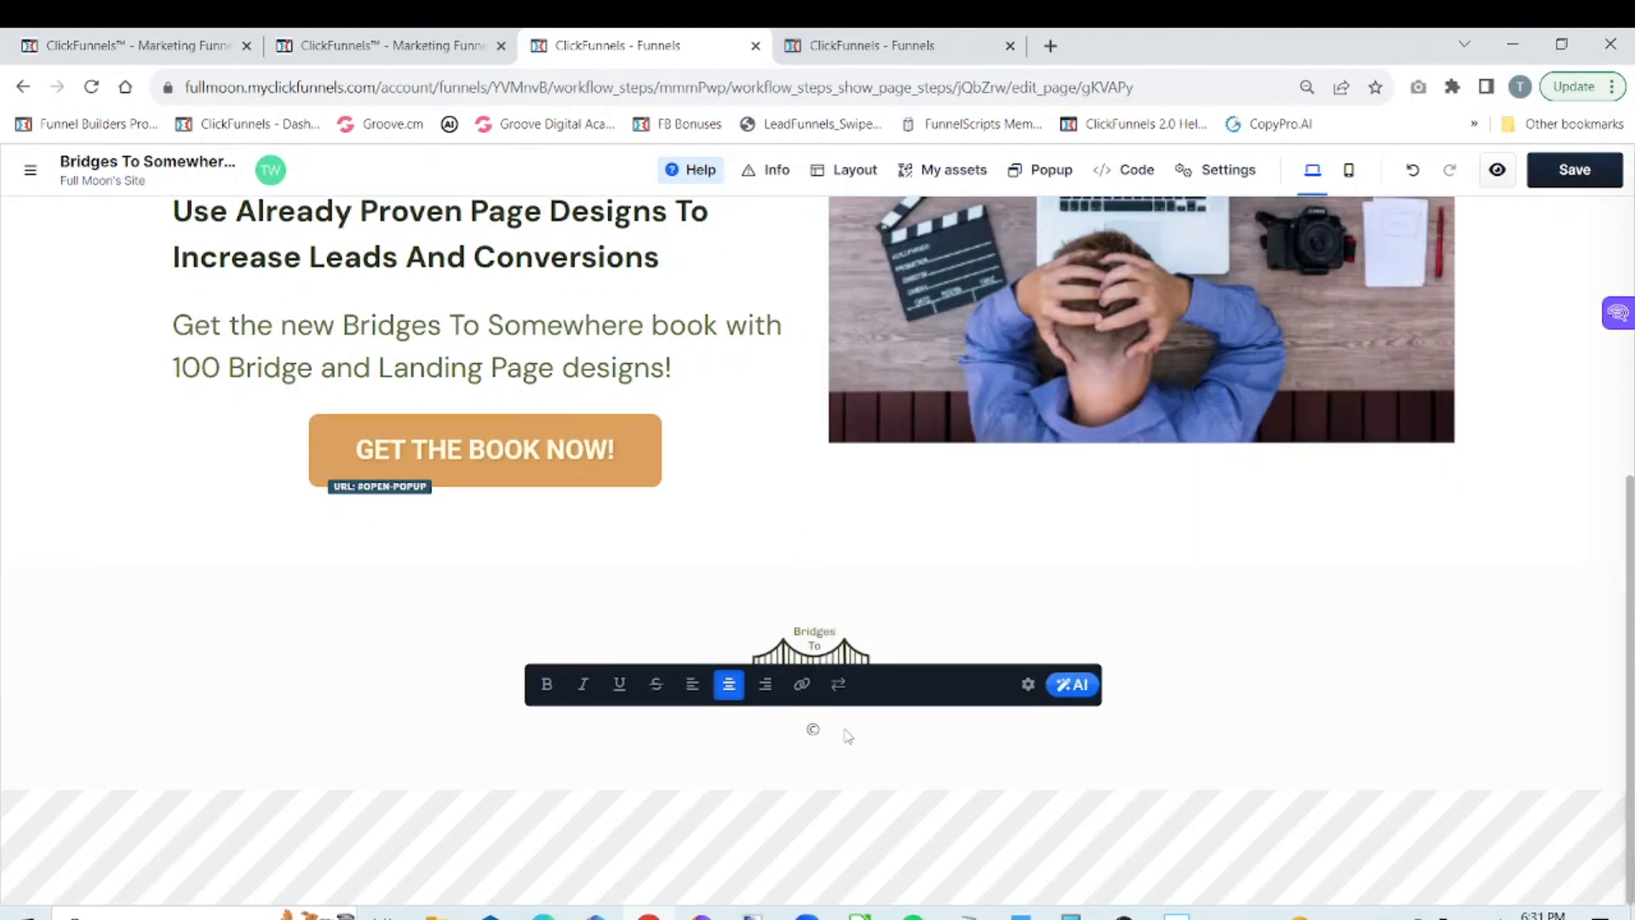
# Complete the footer copyright line after the © symbol with "2023 Brides To Somewhere LLC - All Rights Reserved"
pyautogui.write('2023 Brides To Somewhere')
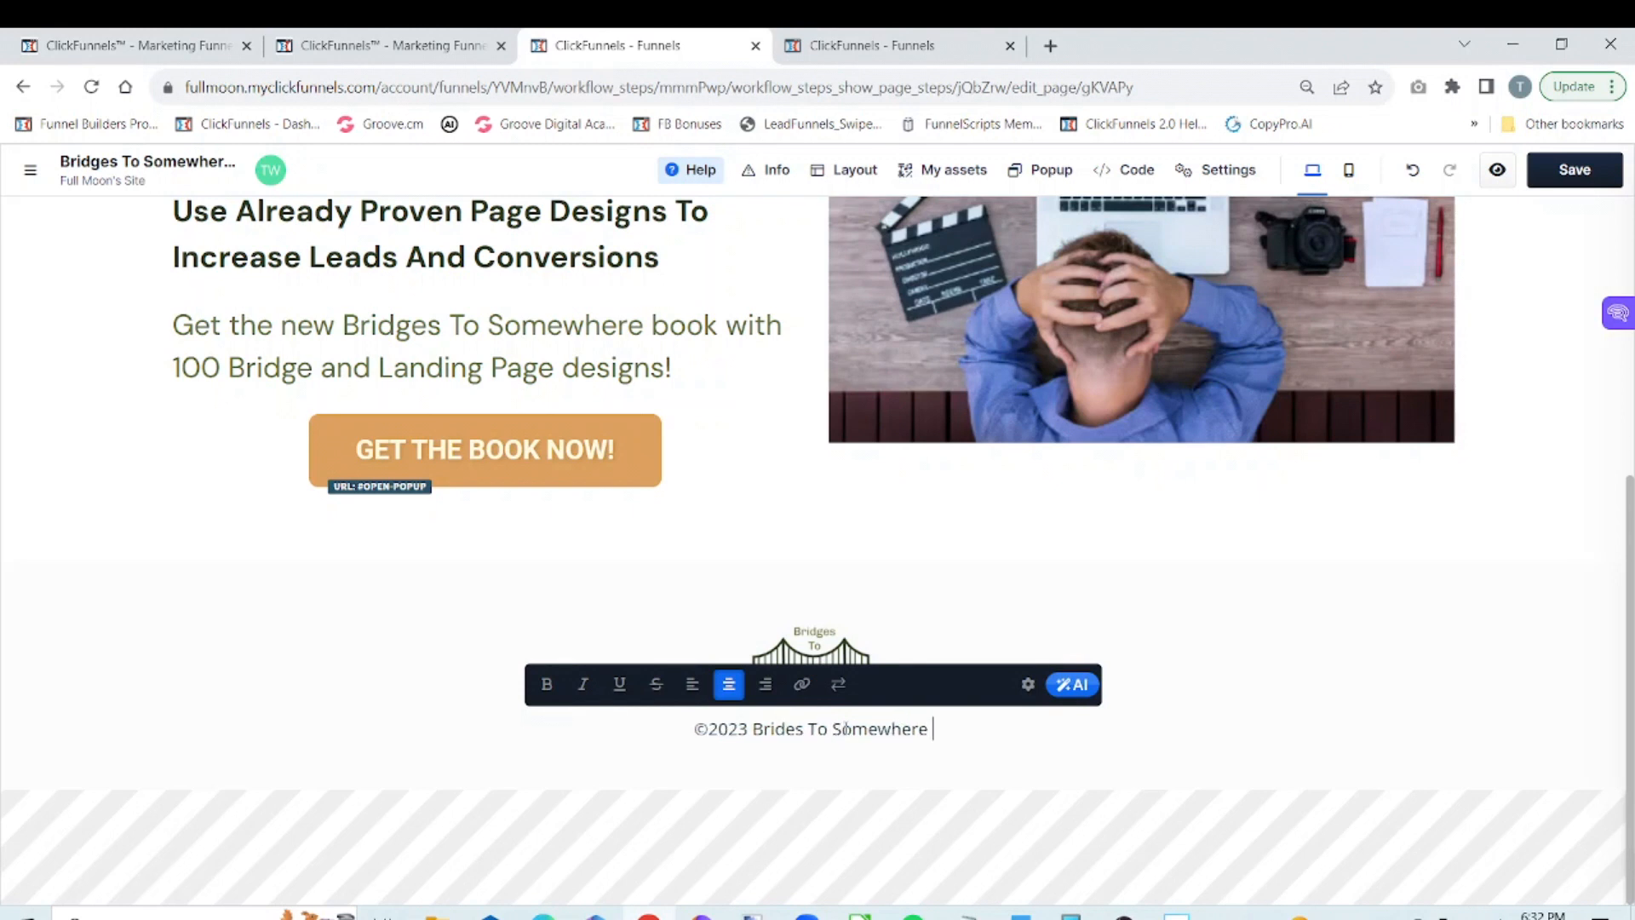
pyautogui.write(' LLC ')
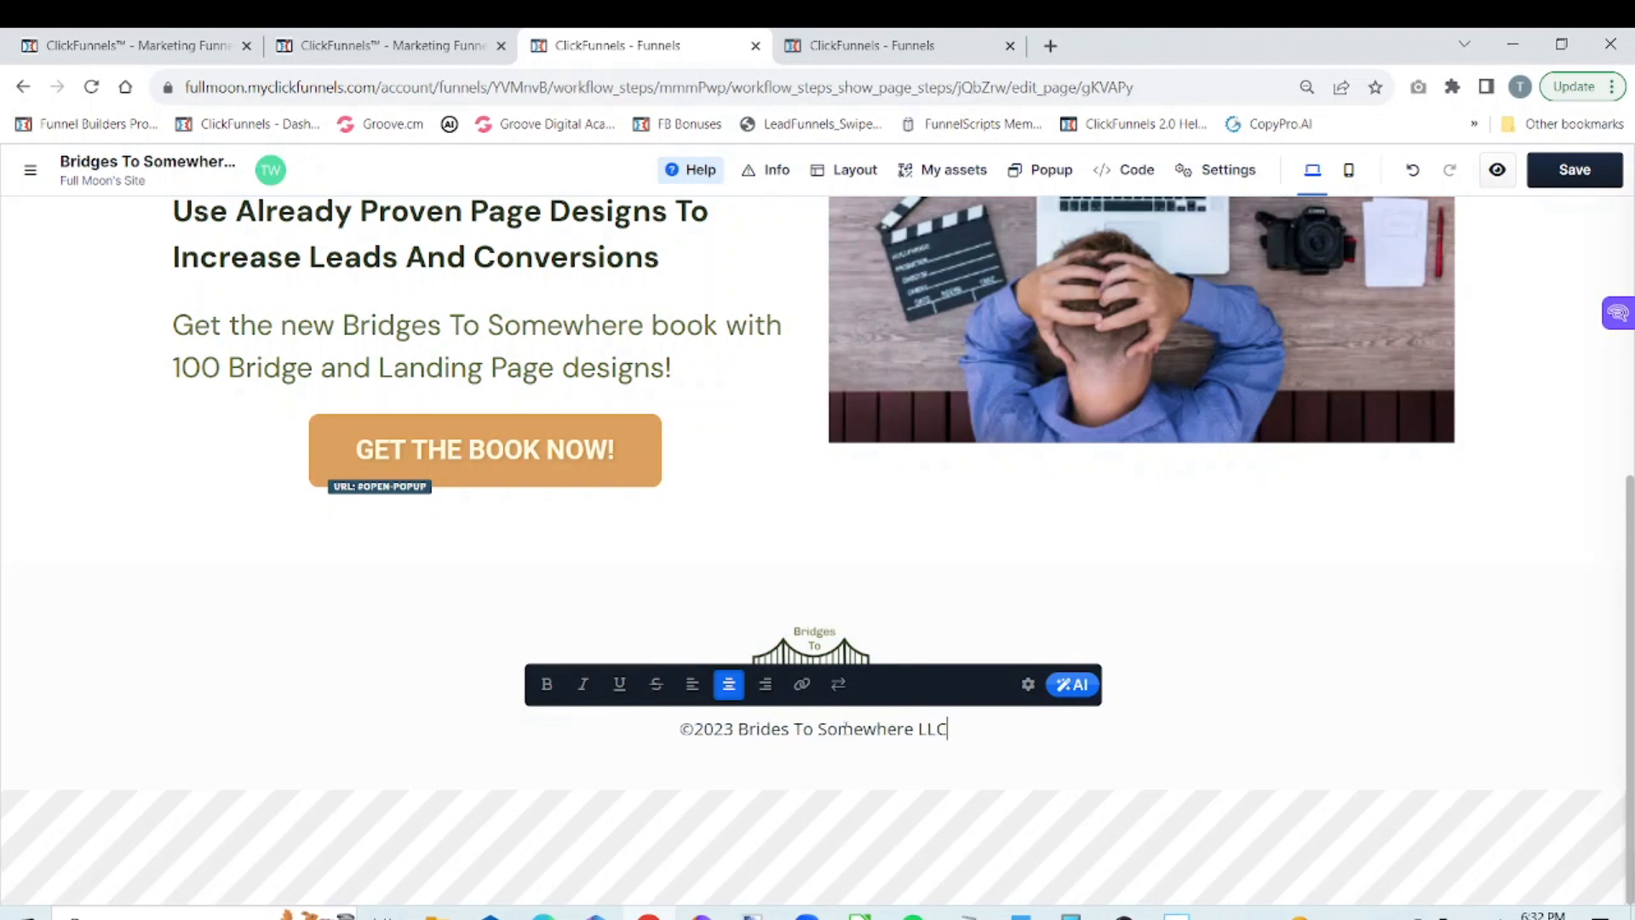
pyautogui.write('- All')
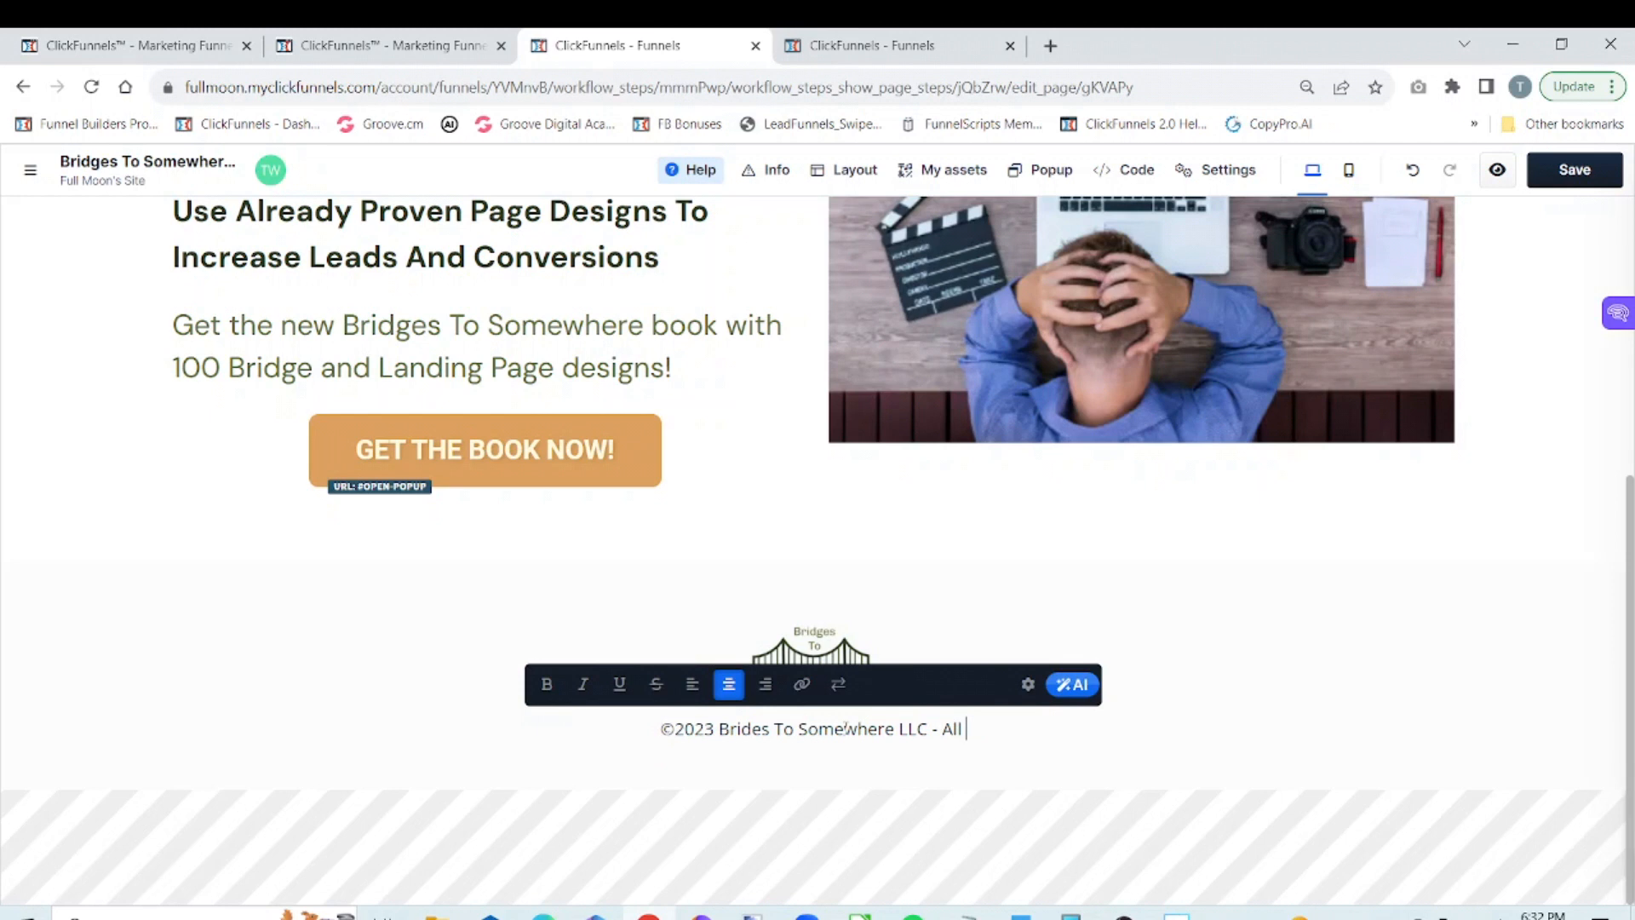
pyautogui.write('Righ')
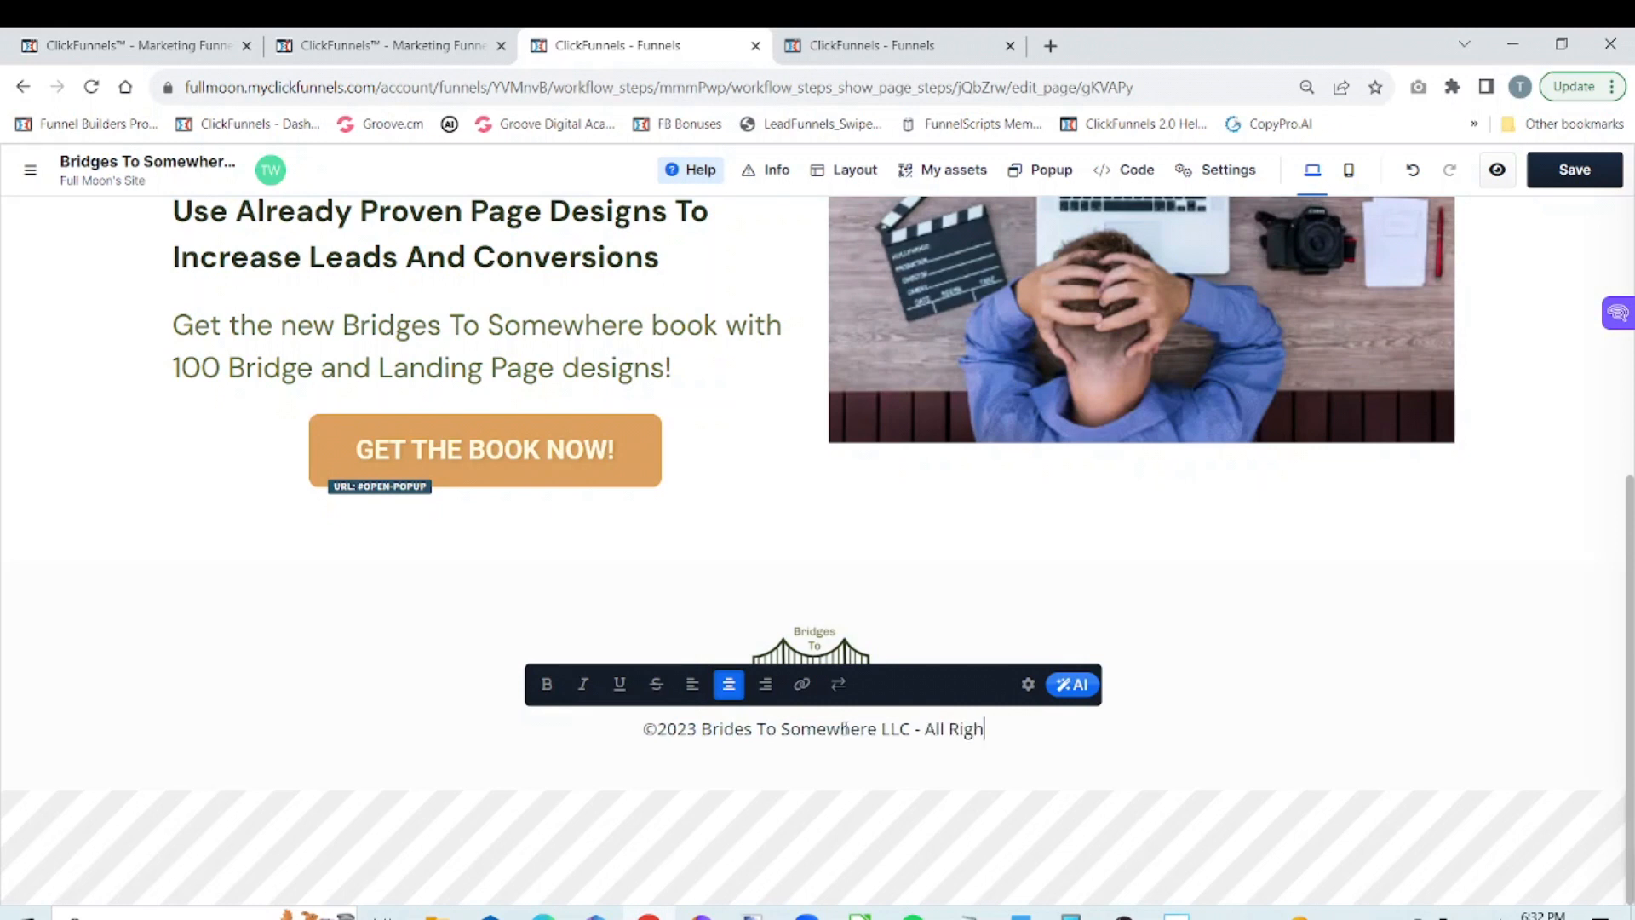
pyautogui.write('ts')
pyautogui.write('Re')
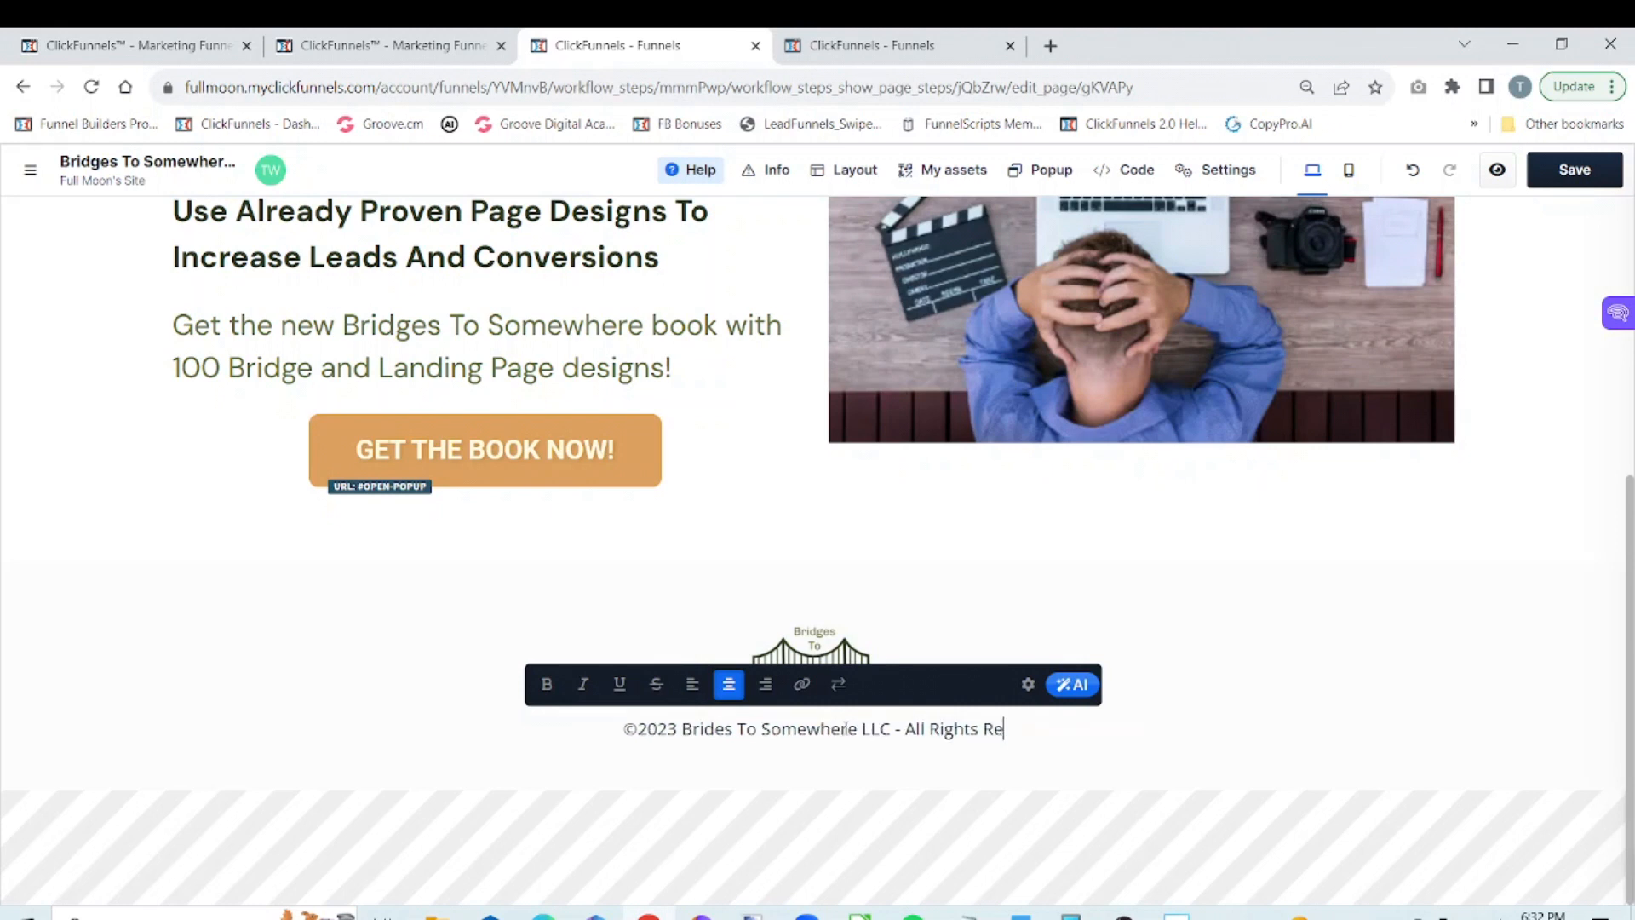
pyautogui.write('serv')
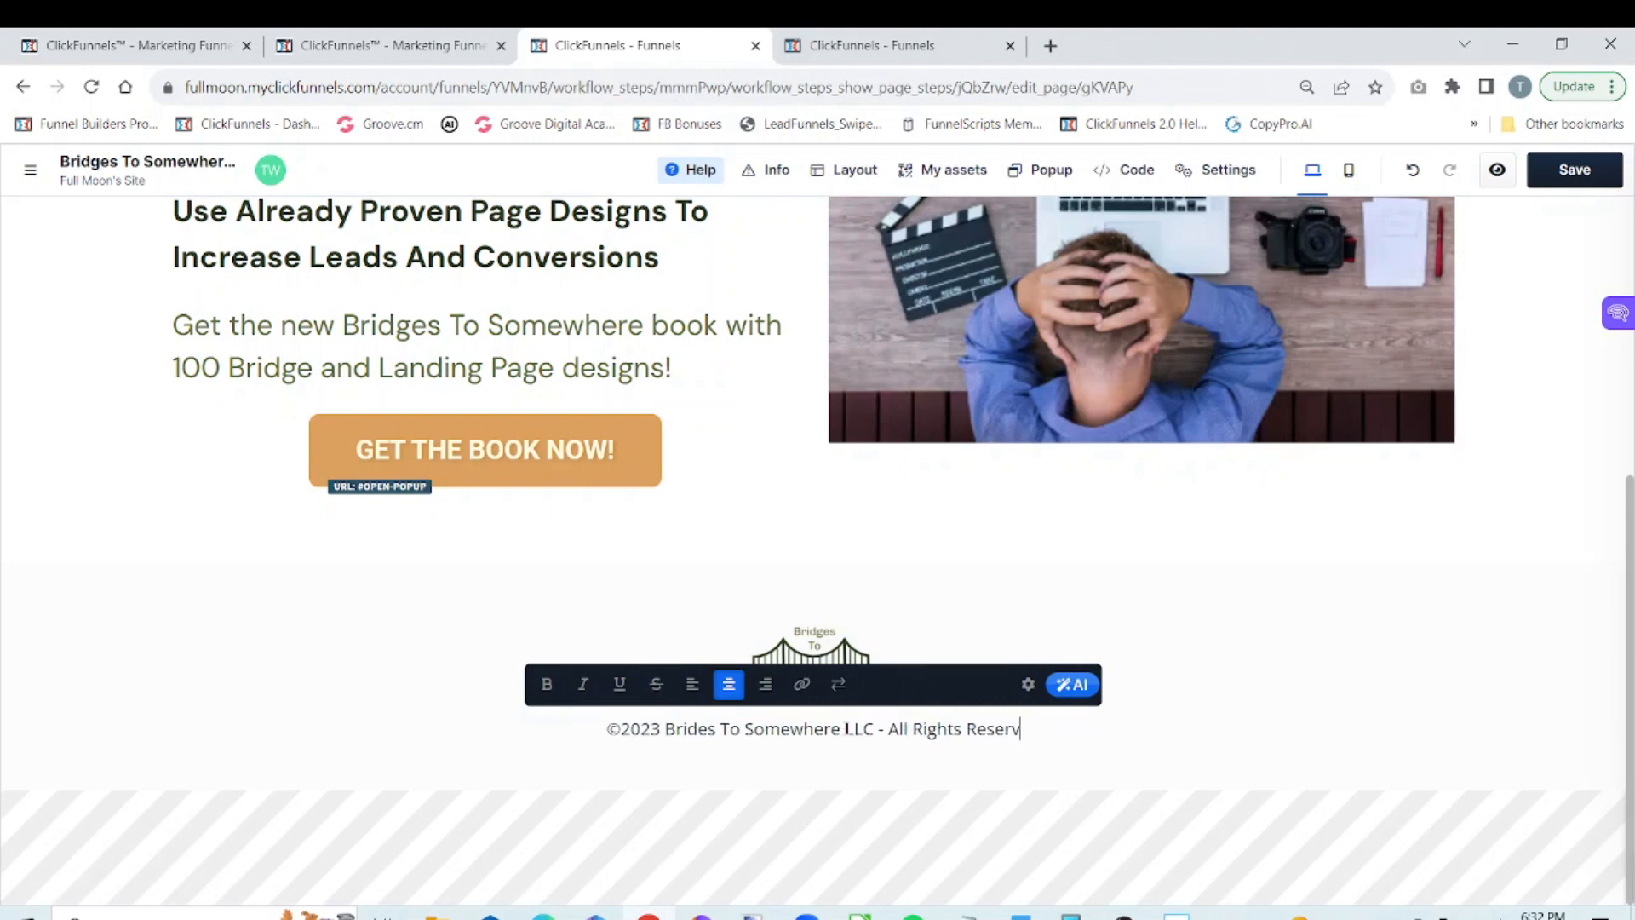
pyautogui.write('ed')
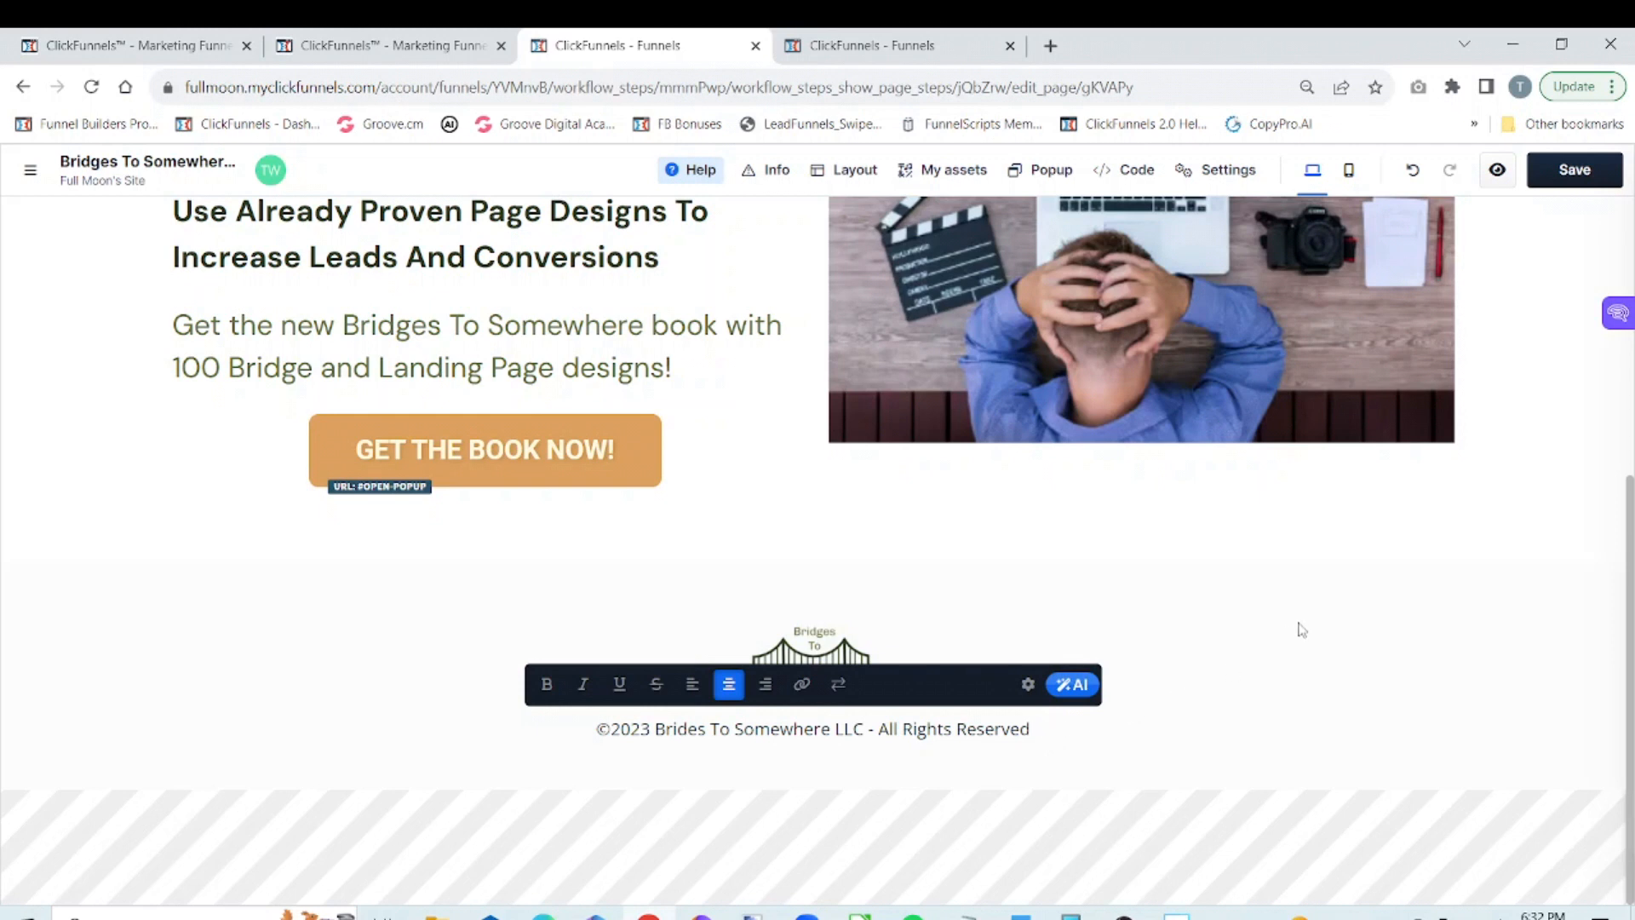
pyautogui.click(1328, 565)
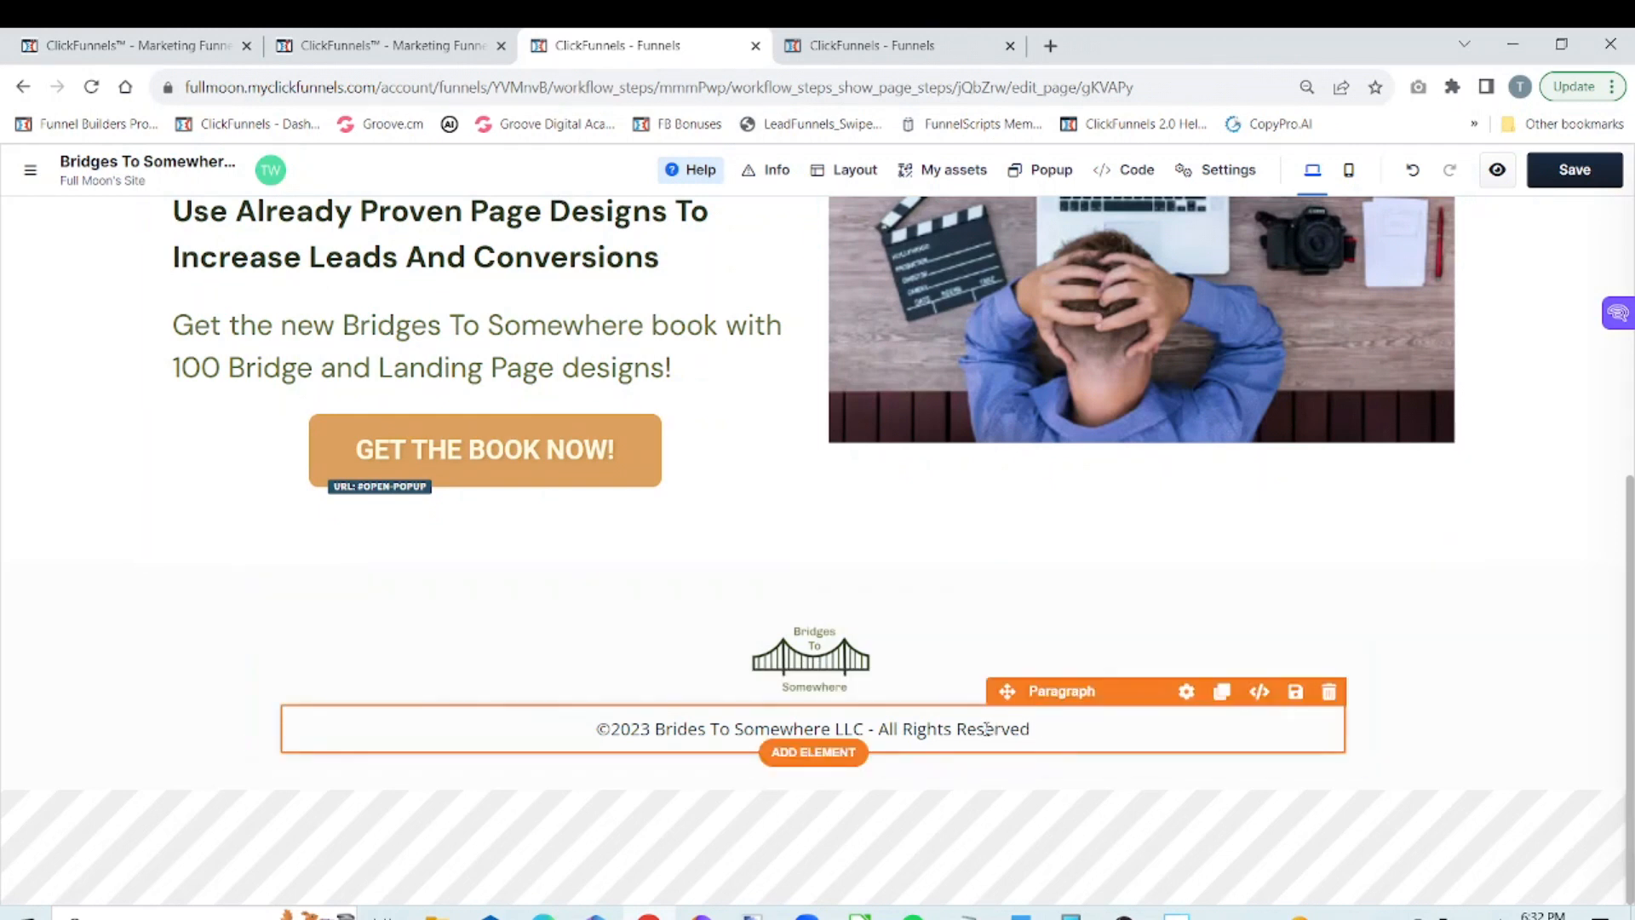
# Clone the copyright paragraph and delete all the text in the lower copy
pyautogui.click(1219, 692)
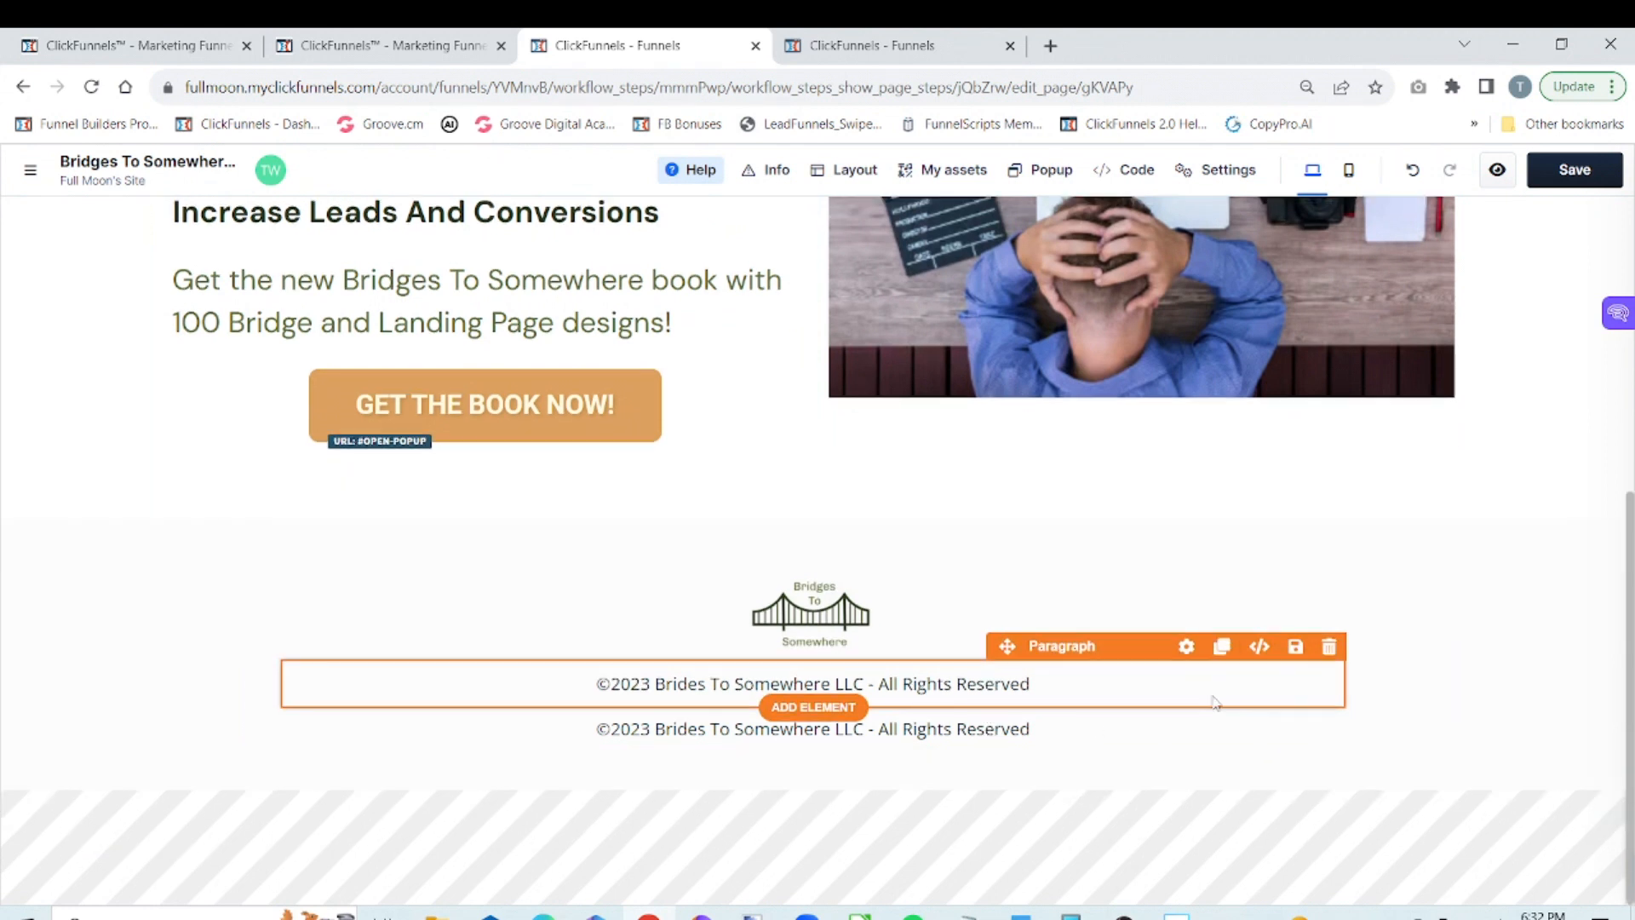
pyautogui.click(1031, 722)
pyautogui.press('BackSpace')
pyautogui.press('BackSpace')
pyautogui.press('BackSpace')
pyautogui.press('BackSpace')
pyautogui.press('BackSpace')
pyautogui.press('BackSpace')
pyautogui.press('BackSpace')
pyautogui.press('BackSpace')
pyautogui.press('BackSpace')
pyautogui.press('BackSpace')
pyautogui.press('BackSpace')
pyautogui.press('BackSpace')
pyautogui.press('BackSpace')
pyautogui.press('BackSpace')
pyautogui.press('BackSpace')
pyautogui.press('BackSpace')
pyautogui.press('BackSpace')
pyautogui.press('BackSpace')
pyautogui.press('BackSpace')
pyautogui.press('BackSpace')
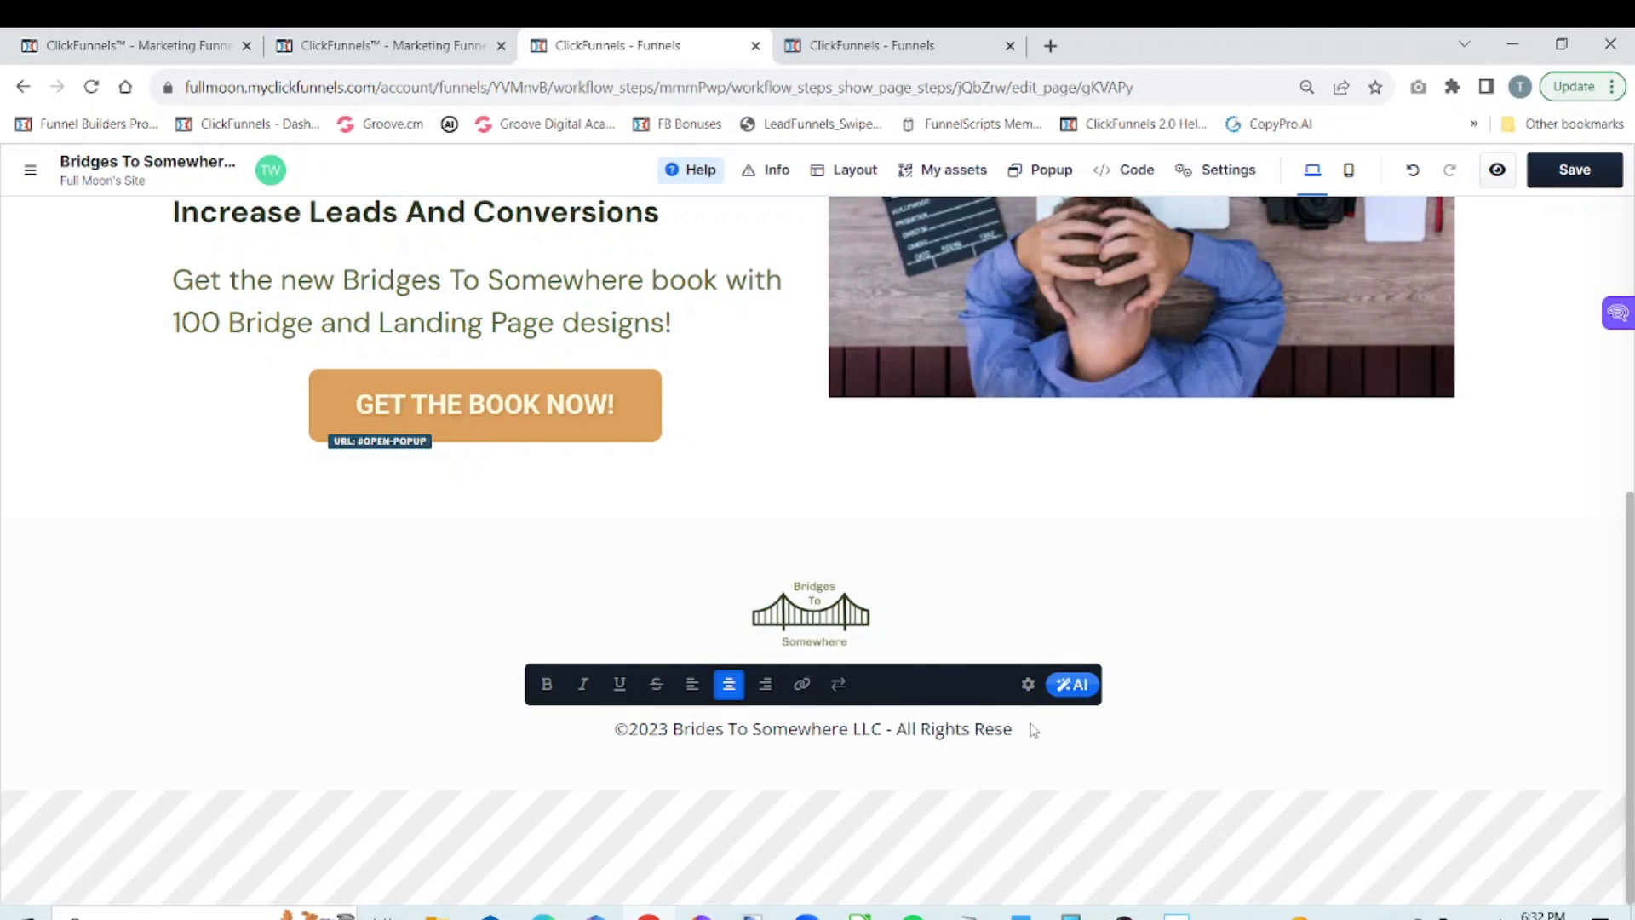
pyautogui.press('BackSpace')
pyautogui.press('BackSpace')
pyautogui.press('BackSpace')
pyautogui.press('BackSpace')
pyautogui.press('BackSpace')
pyautogui.press('BackSpace')
pyautogui.press('BackSpace')
pyautogui.press('BackSpace')
pyautogui.press('BackSpace')
pyautogui.press('BackSpace')
pyautogui.press('BackSpace')
pyautogui.press('BackSpace')
pyautogui.press('BackSpace')
pyautogui.press('BackSpace')
pyautogui.press('BackSpace')
pyautogui.press('BackSpace')
pyautogui.press('BackSpace')
pyautogui.press('BackSpace')
pyautogui.press('BackSpace')
pyautogui.press('BackSpace')
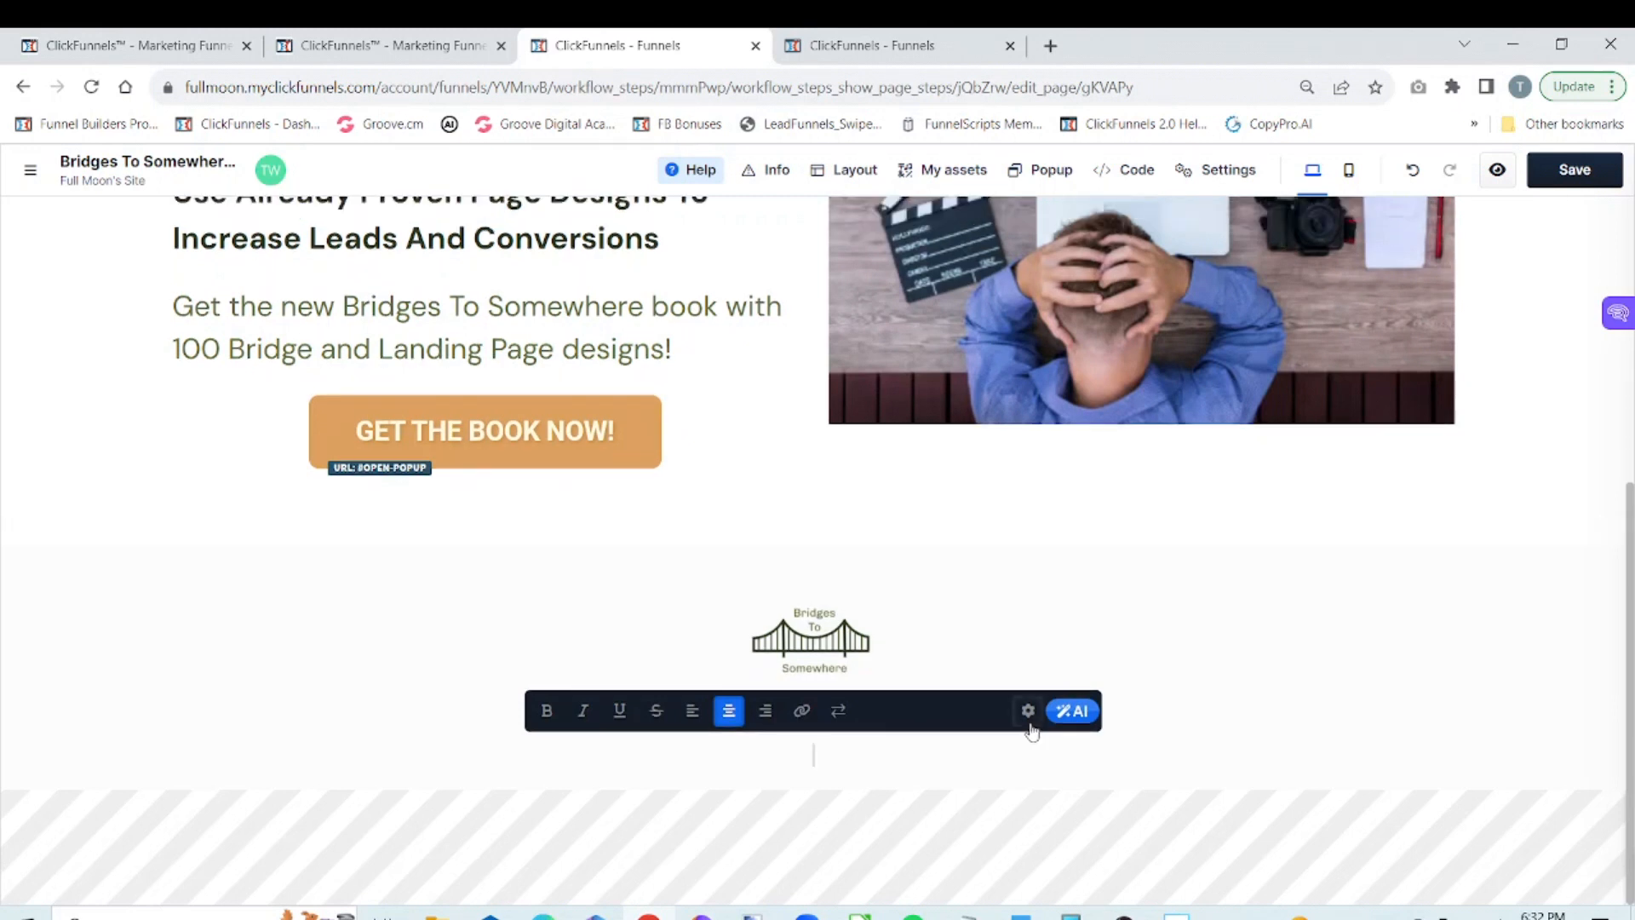
# Enter "Privacy Policy - Disclaimer - Term & Conditions" in the emptied paragraph beneath the copyright line
pyautogui.write('Priv')
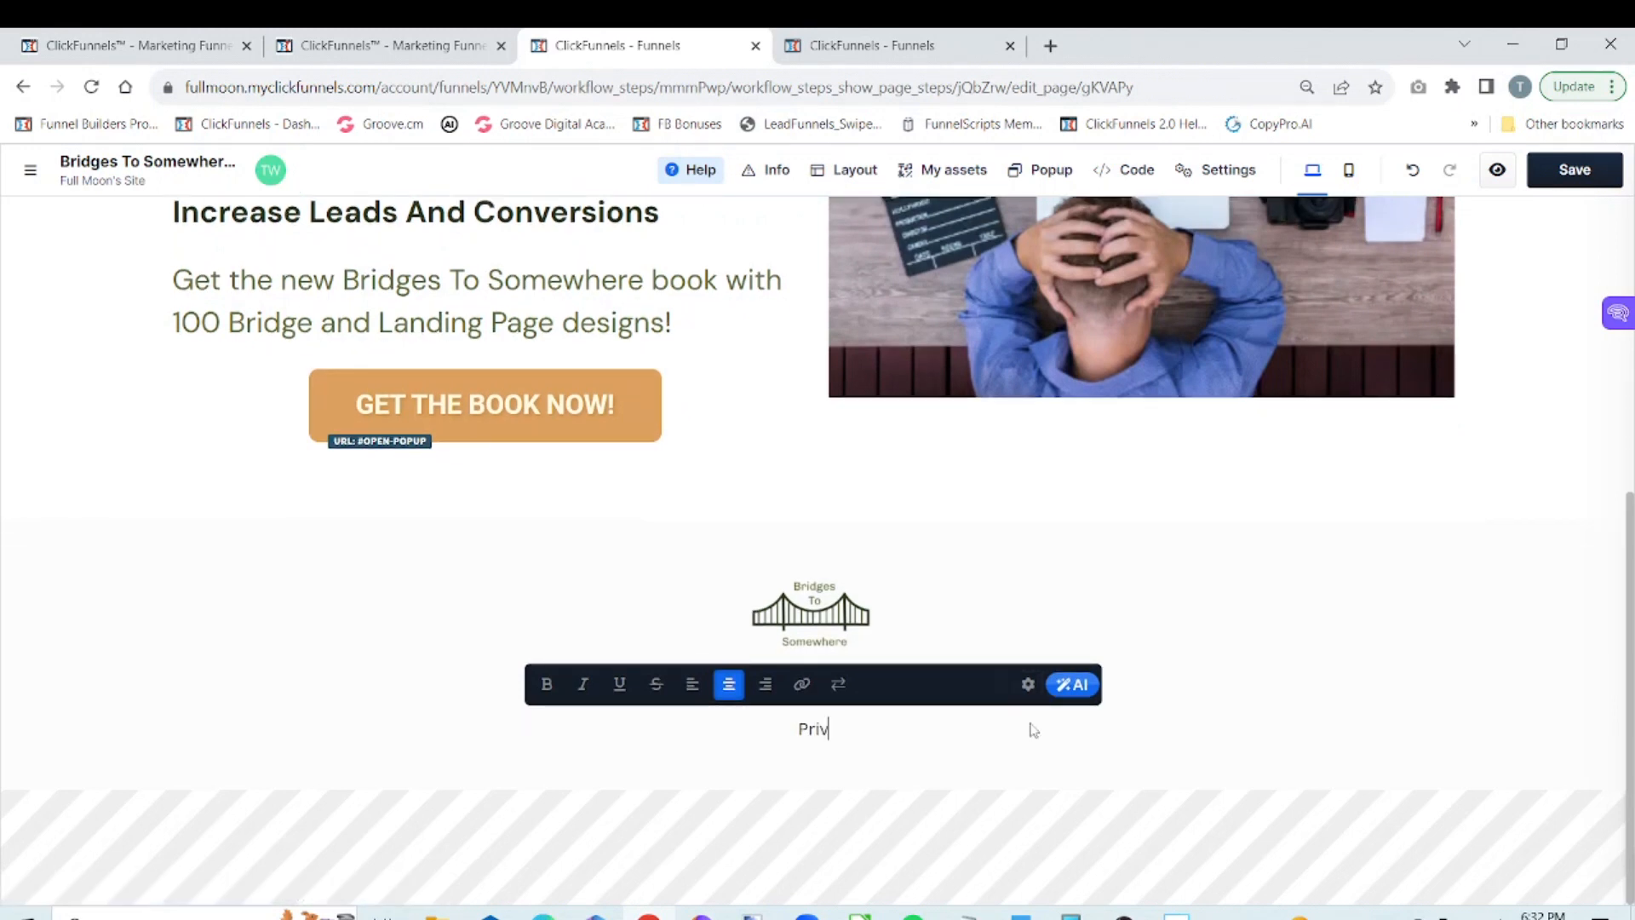
pyautogui.write('acy Policy - T')
pyautogui.press('BackSpace')
pyautogui.write('Disclaimer -')
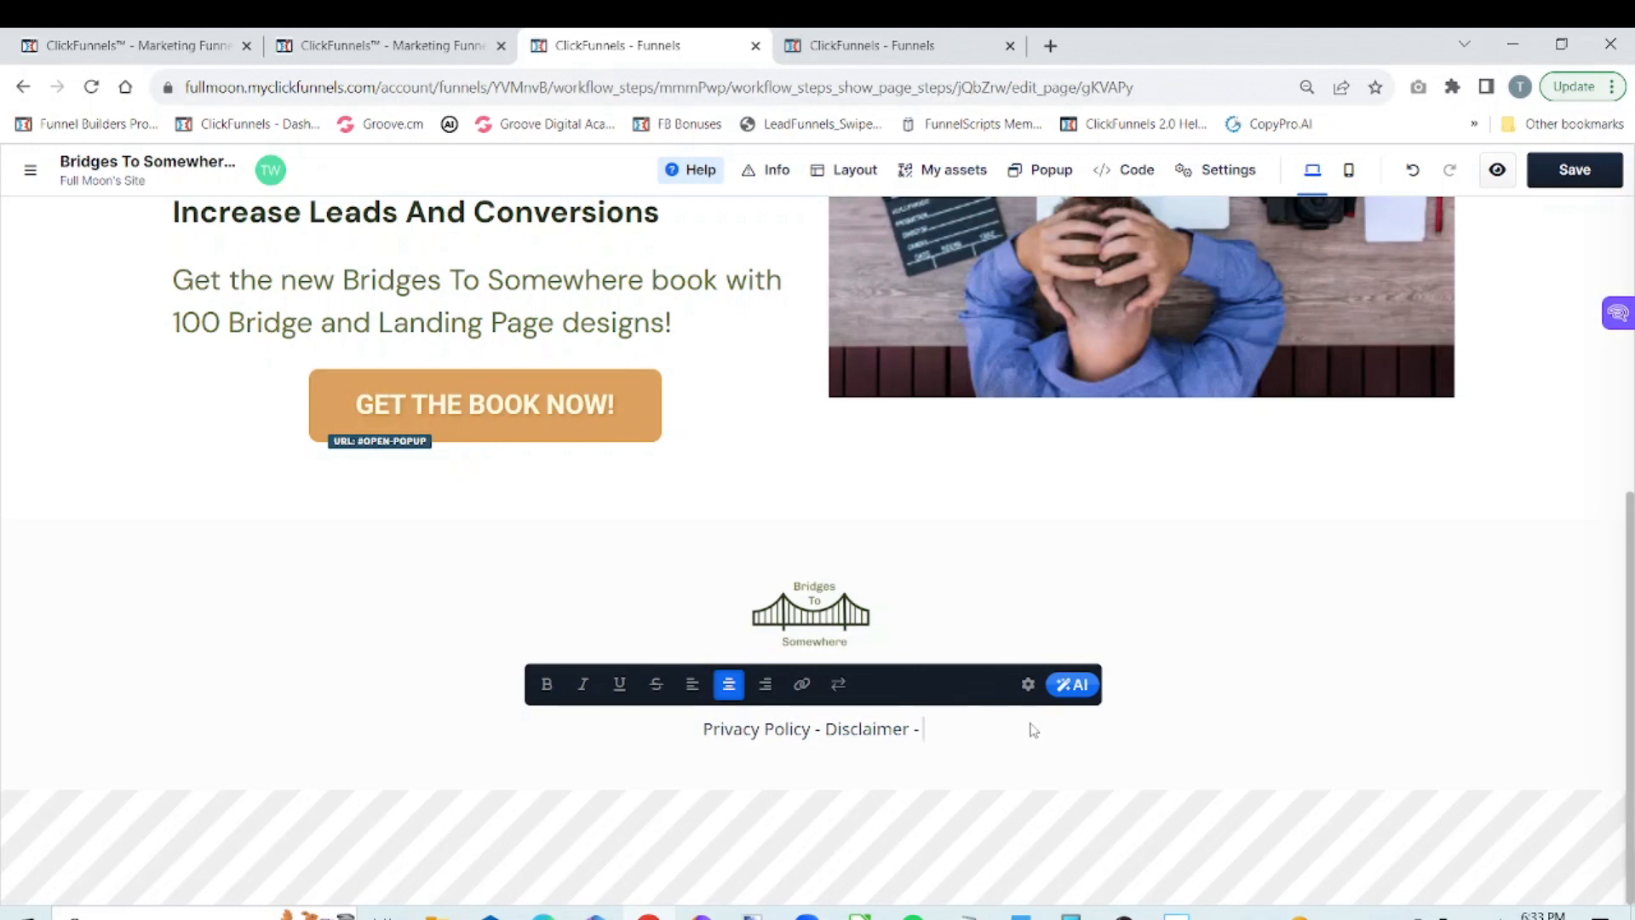
pyautogui.write(' Term')
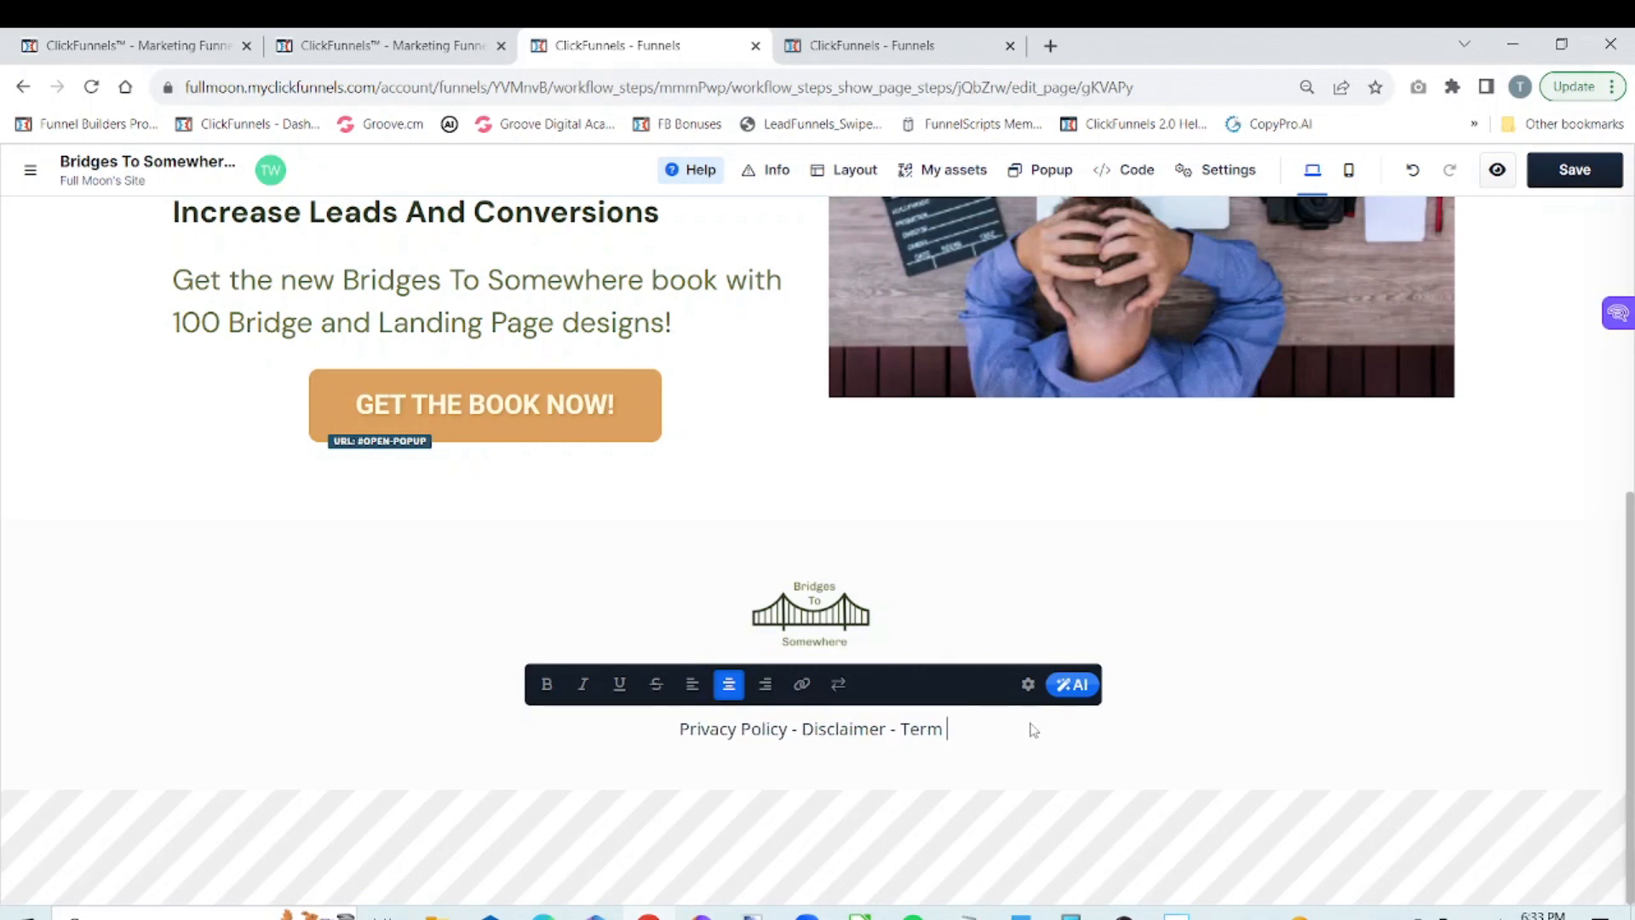
pyautogui.write(' & Con')
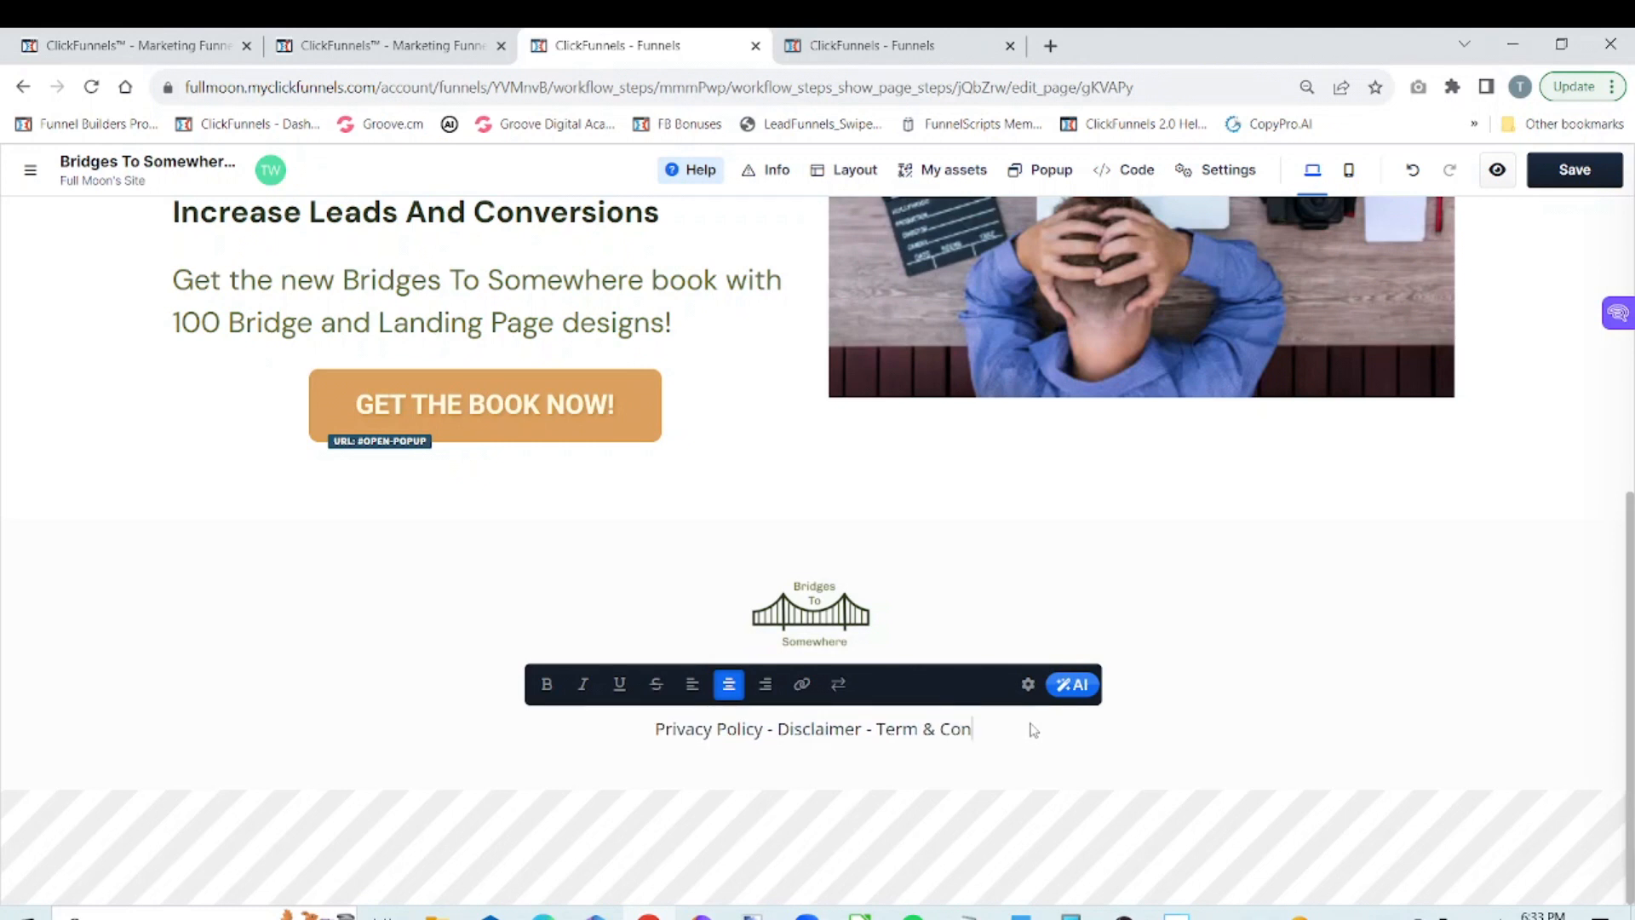
pyautogui.write('ditions')
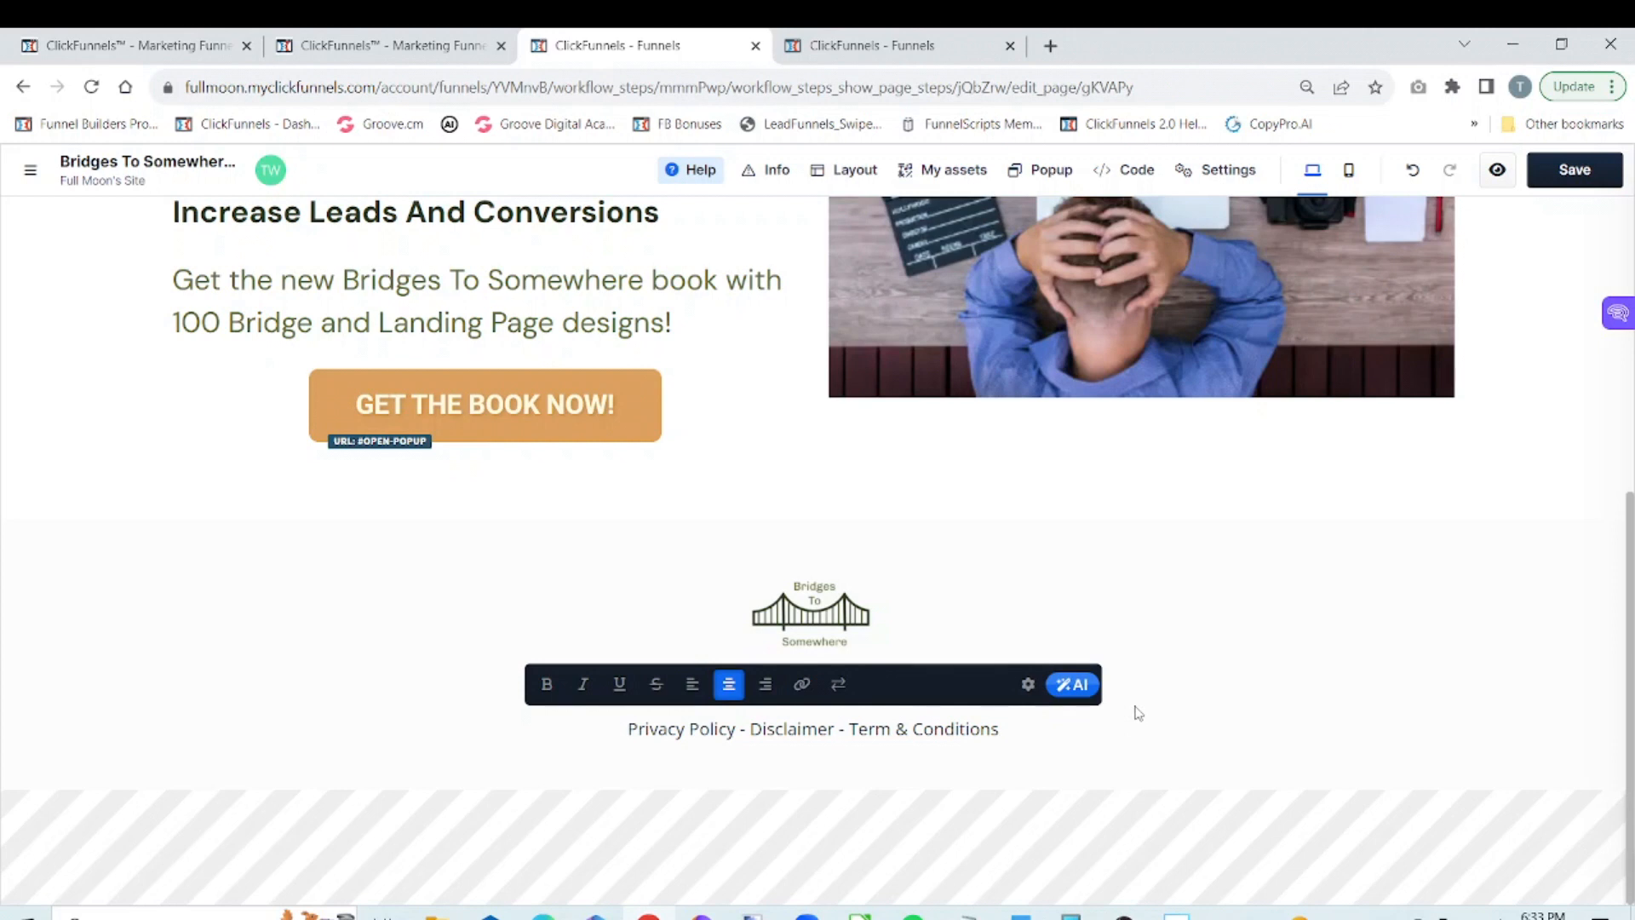
pyautogui.click(1262, 689)
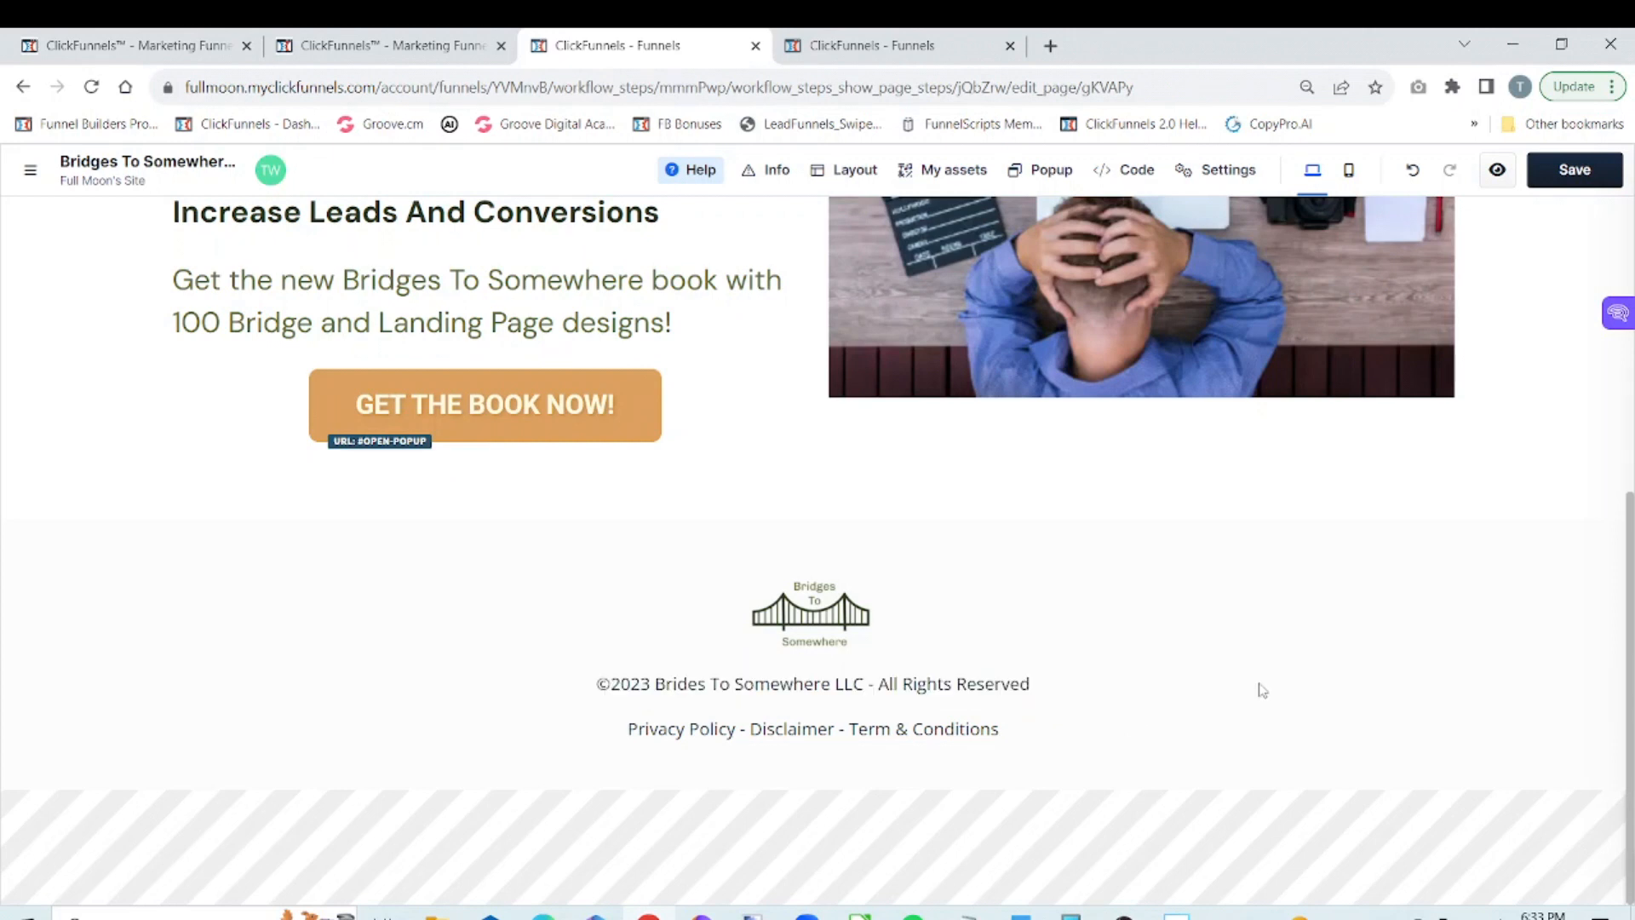
# Remove the top padding from the Privacy Policy, Disclaimer and Term & Conditions paragraph
pyautogui.moveTo(1035, 730)
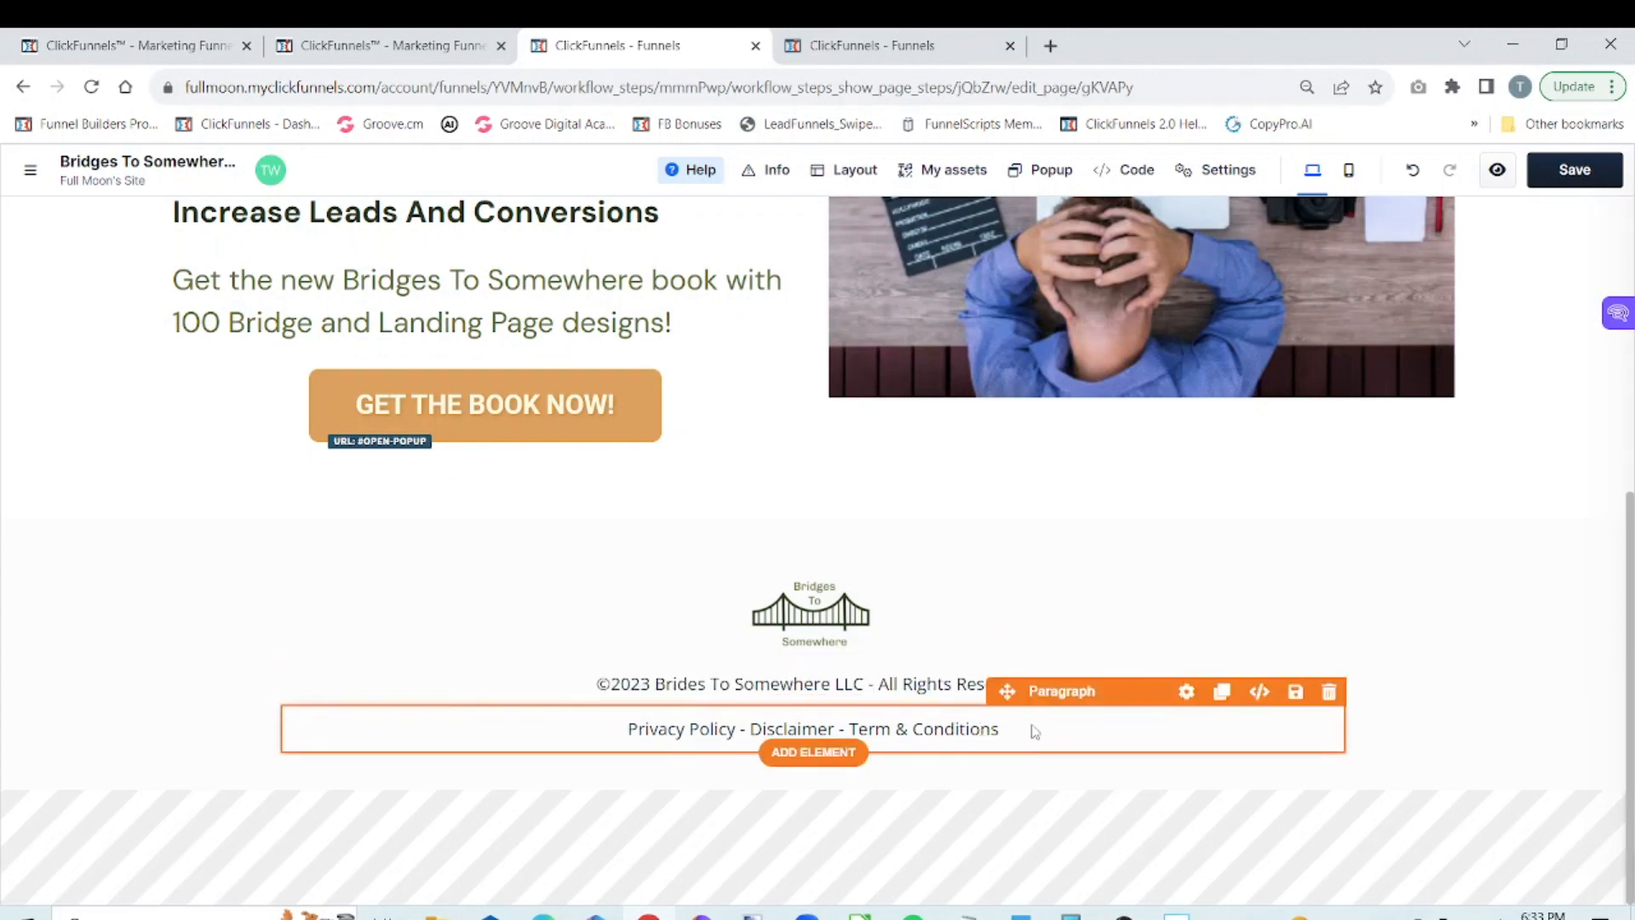
pyautogui.click(1186, 690)
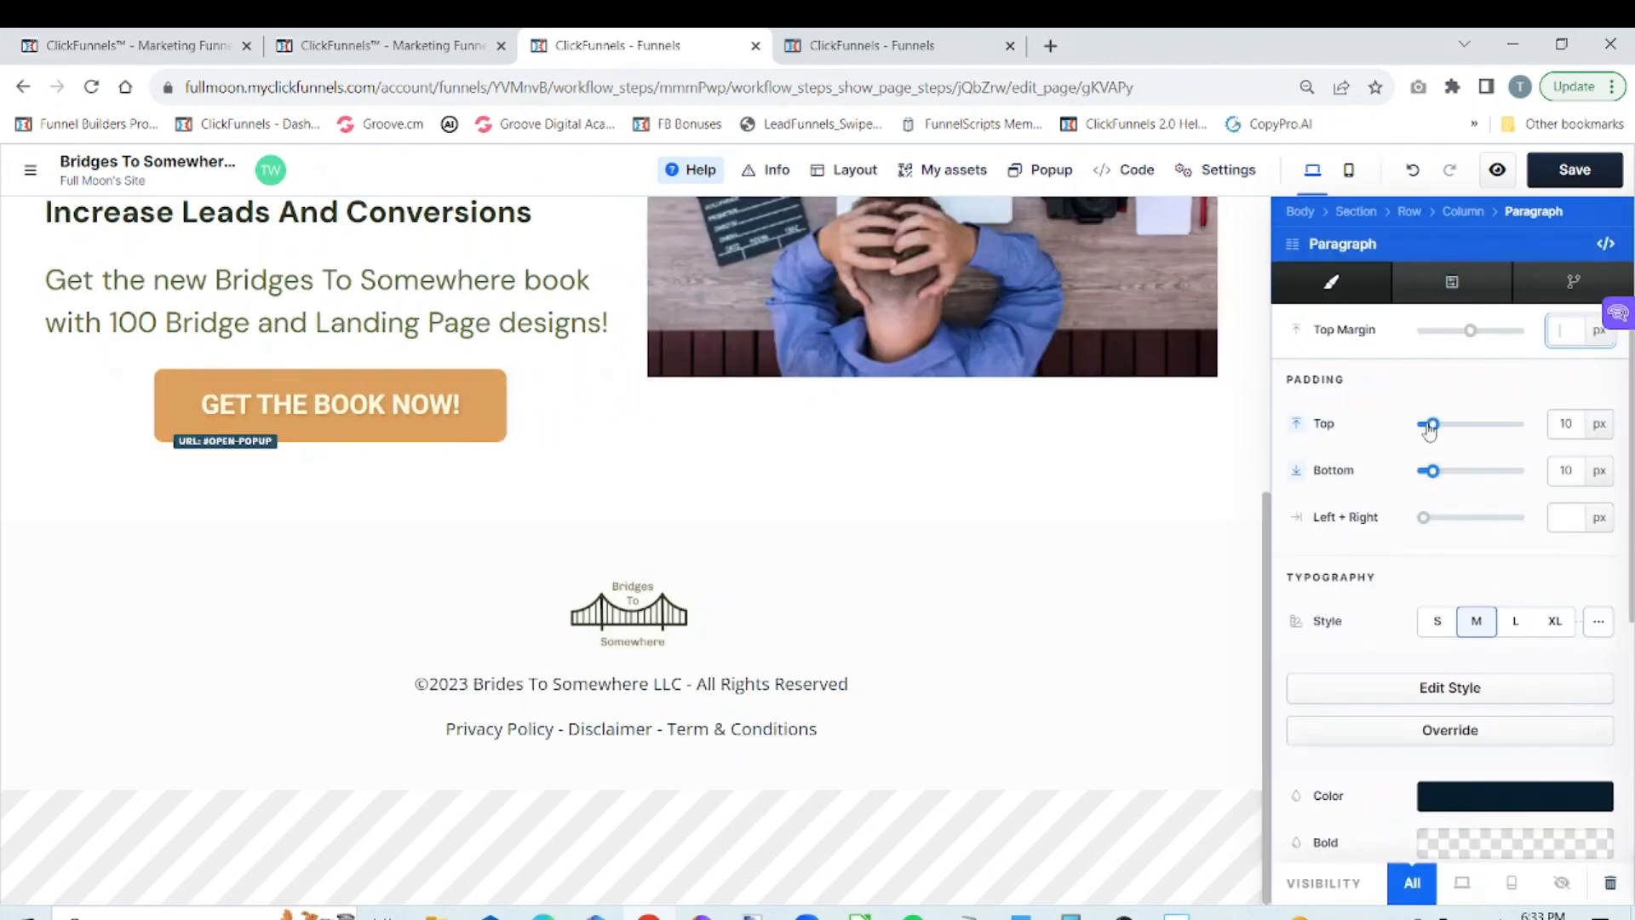
pyautogui.moveTo(1431, 426); pyautogui.dragTo(1387, 433)
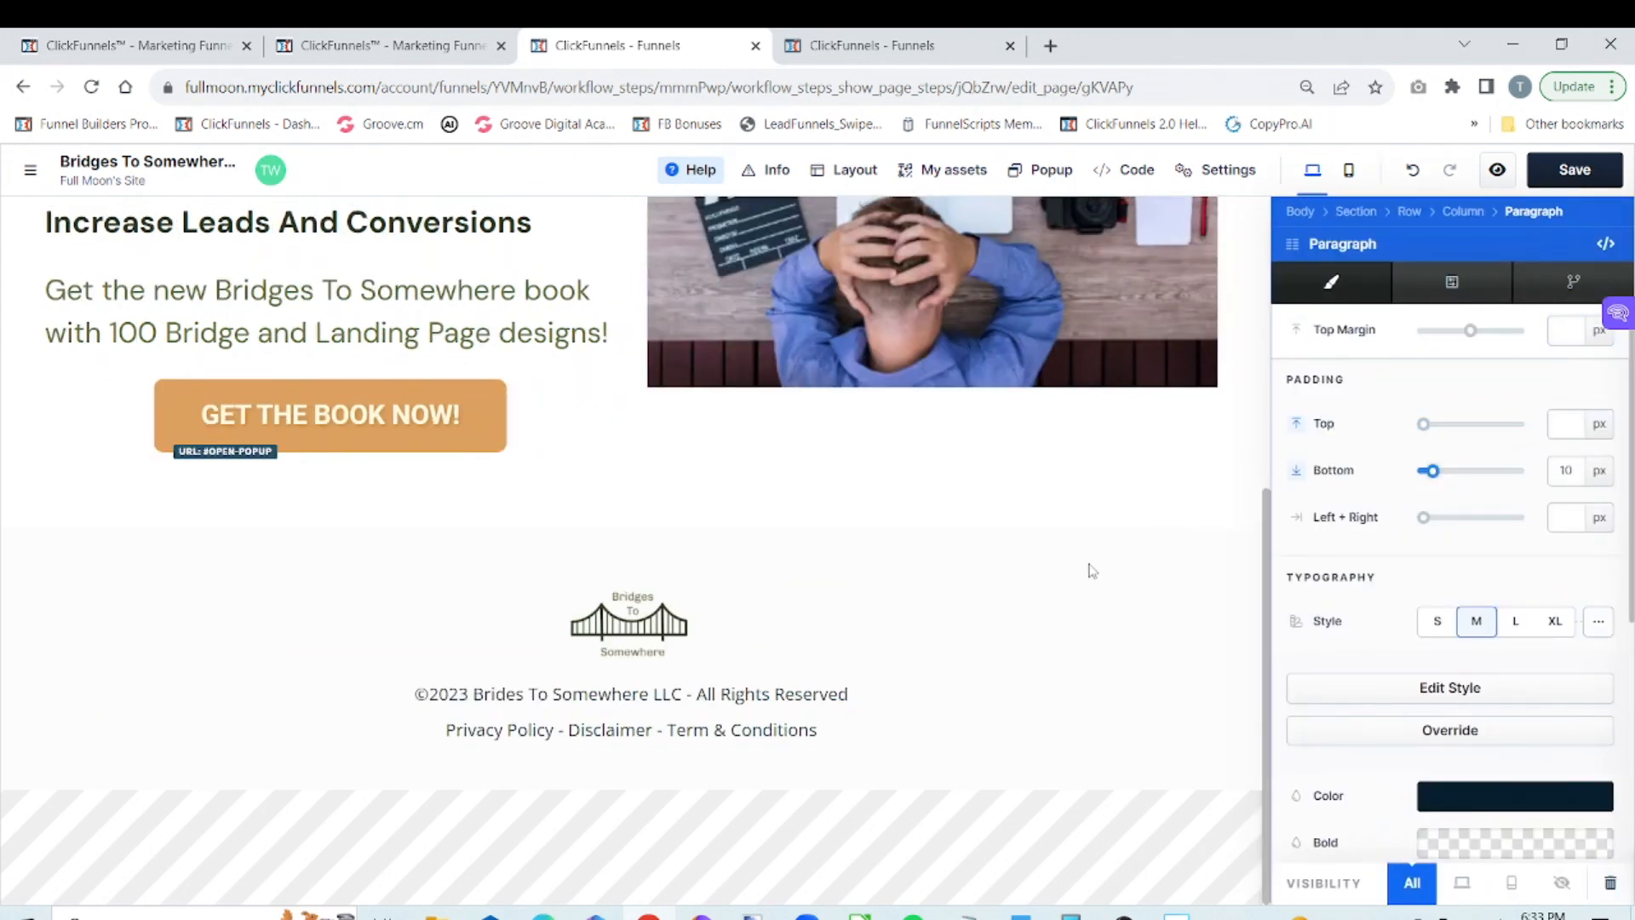
pyautogui.click(1092, 570)
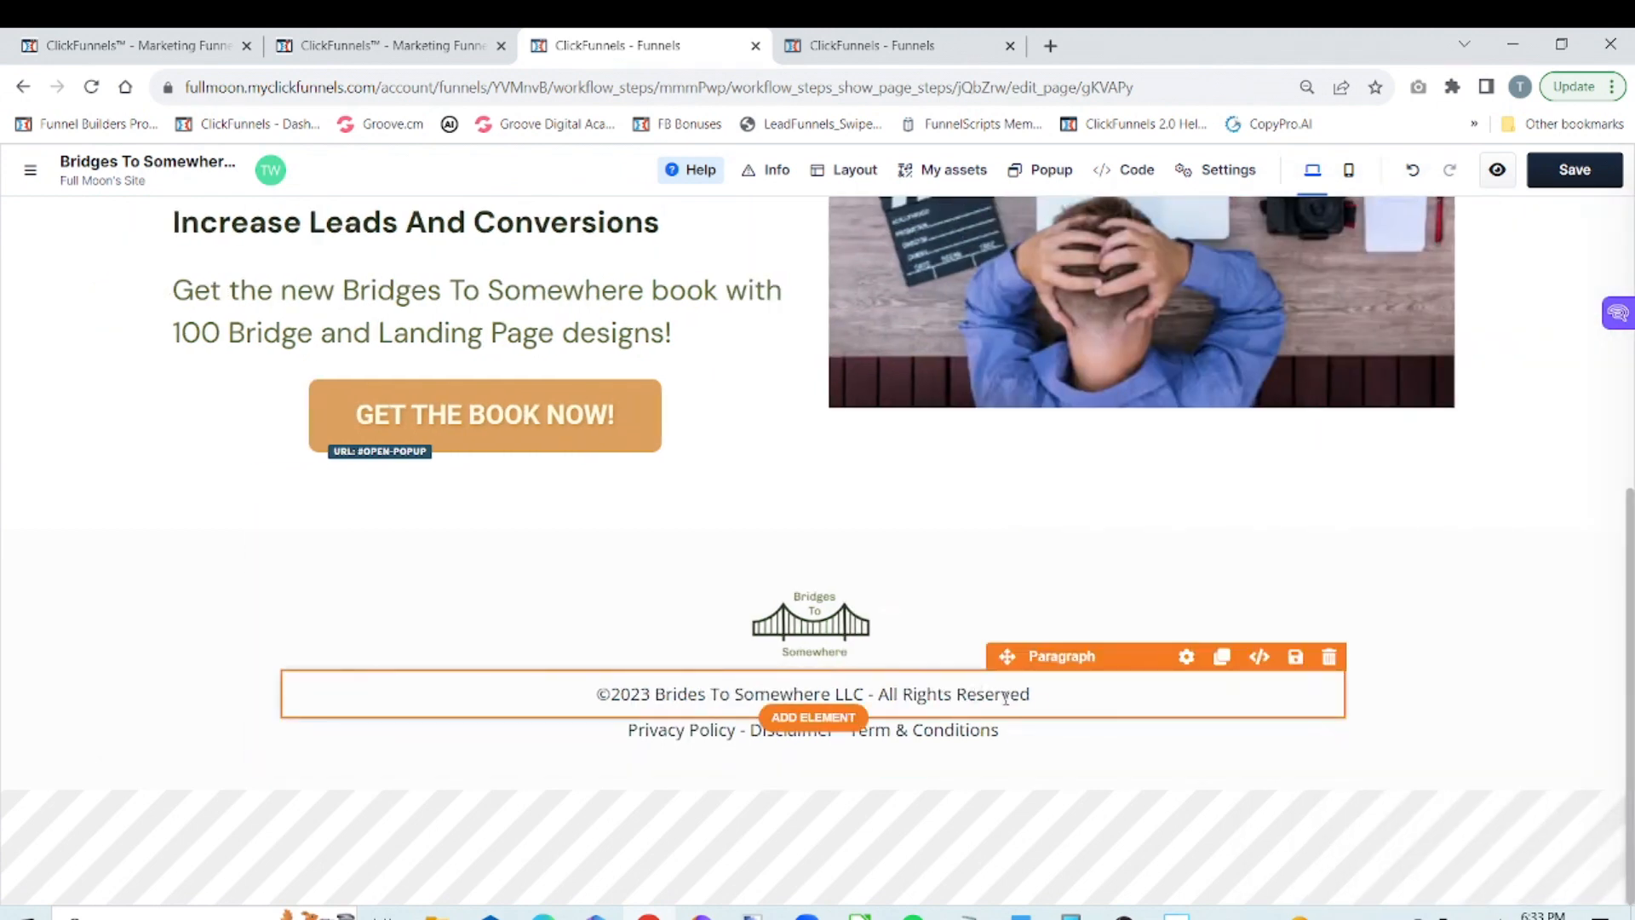
# Remove both the bottom and the top padding from the footer's copyright paragraph
pyautogui.click(1186, 656)
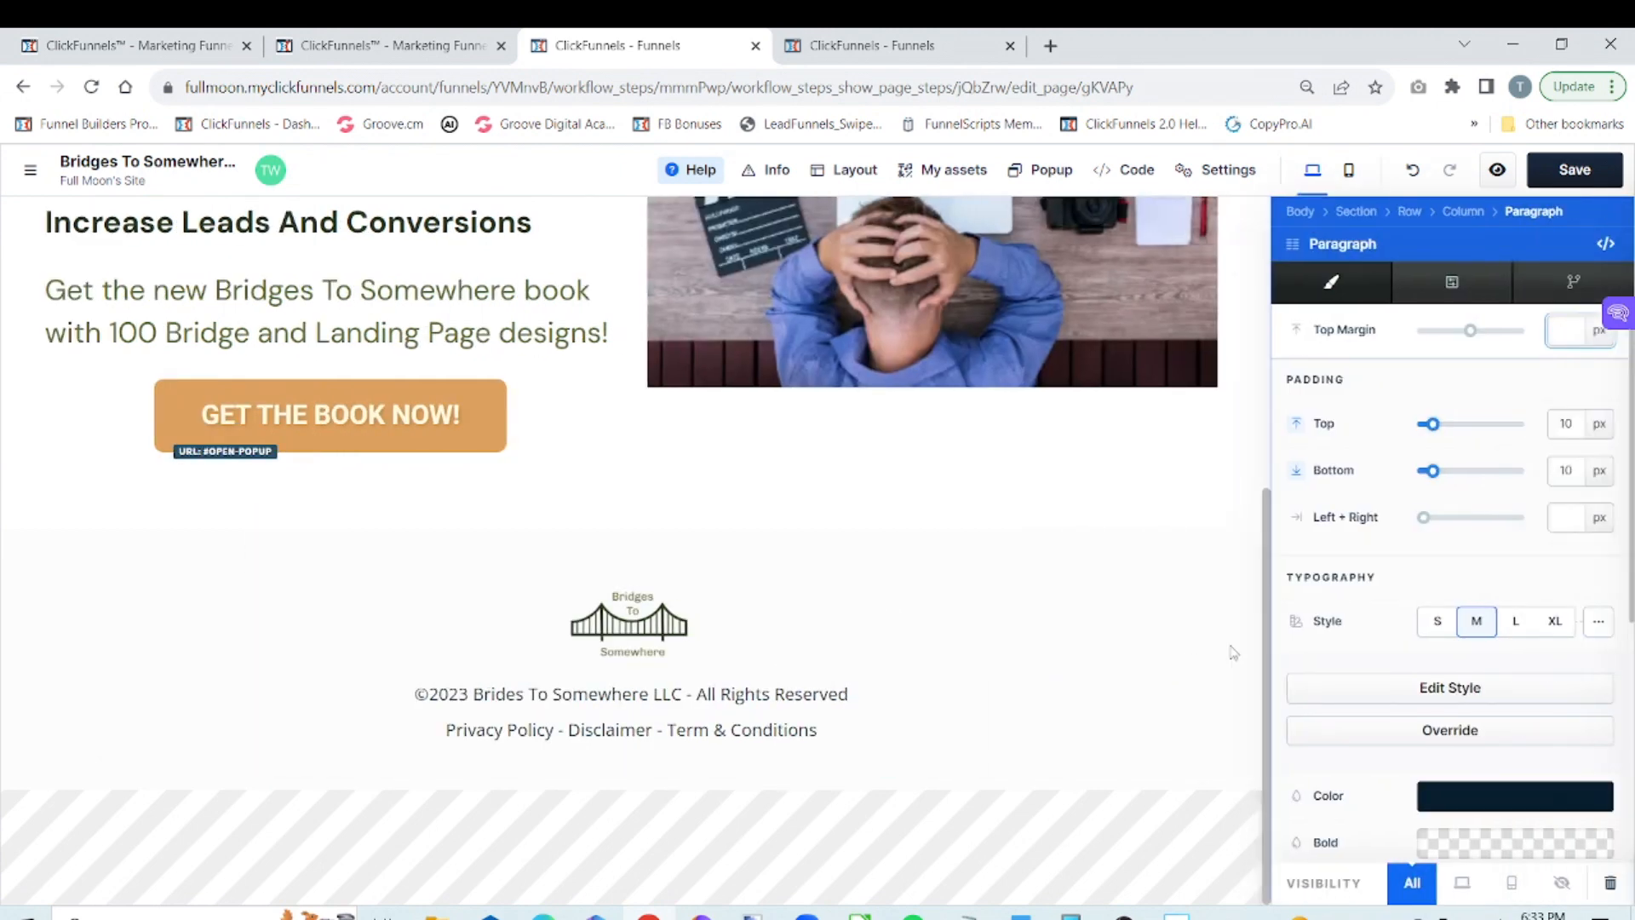
pyautogui.moveTo(1433, 471); pyautogui.dragTo(1416, 473)
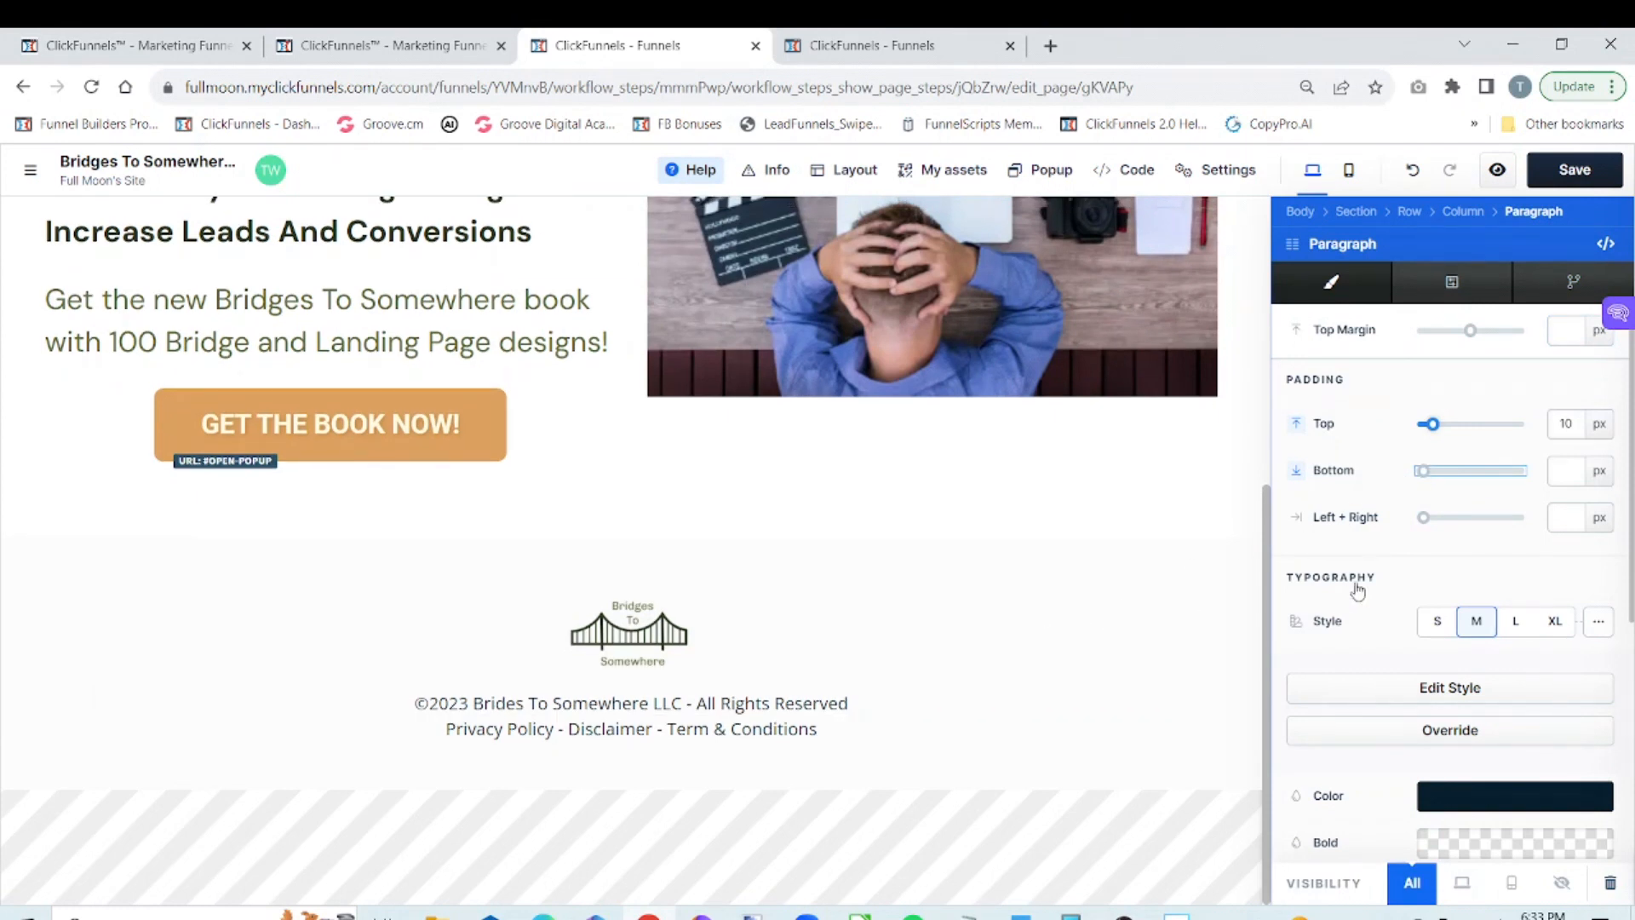
pyautogui.click(1131, 632)
pyautogui.moveTo(962, 691)
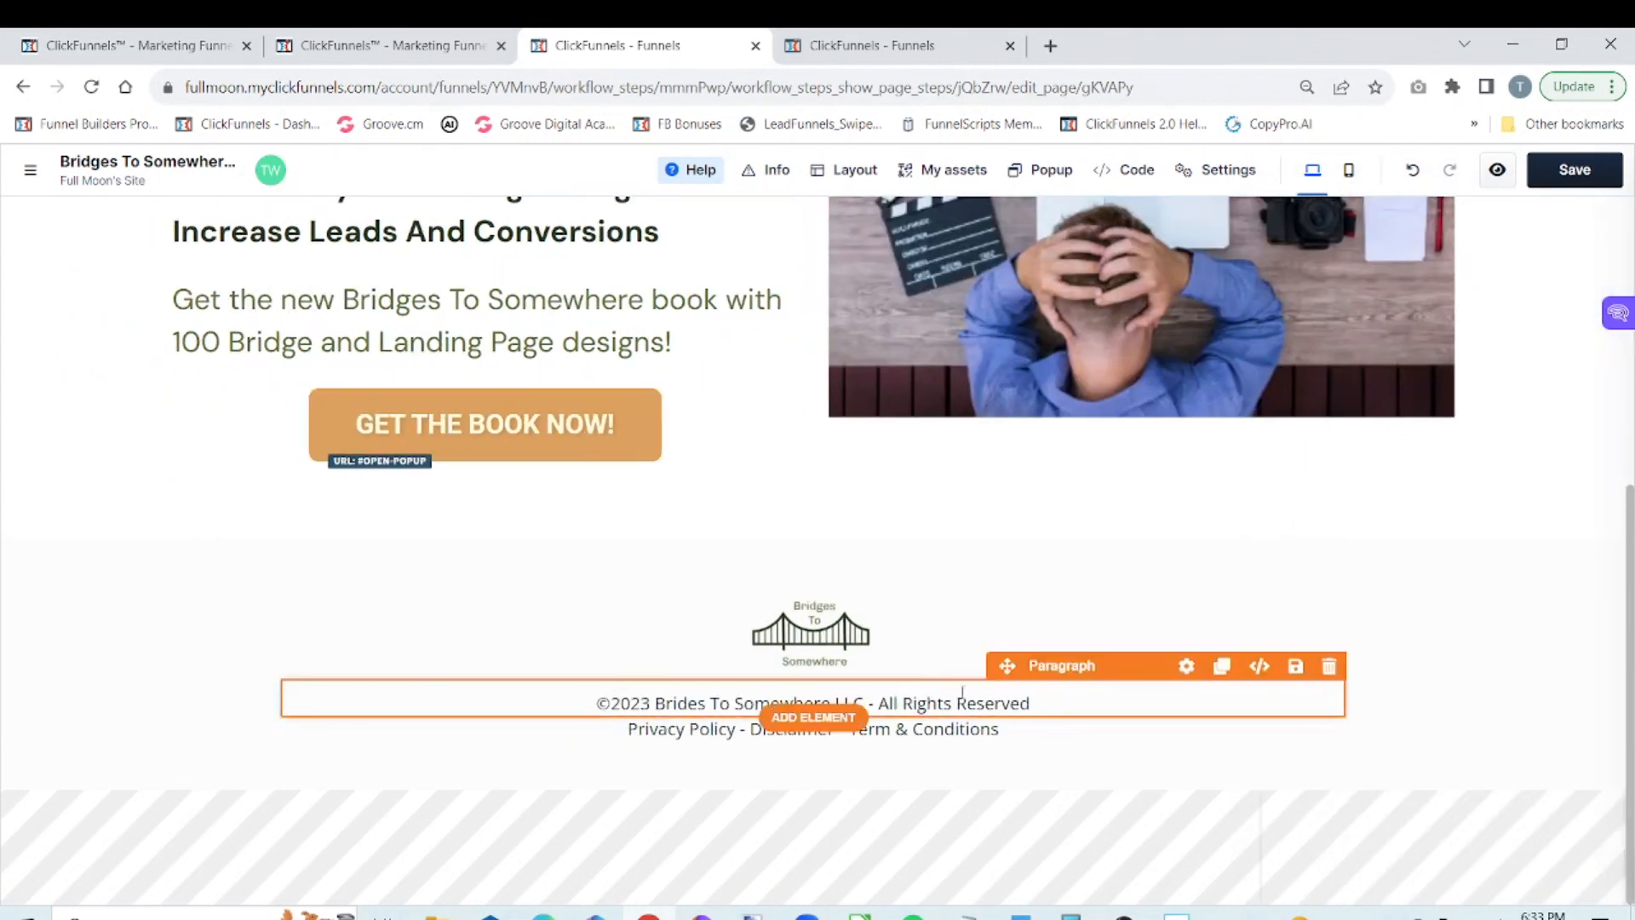
pyautogui.click(1188, 667)
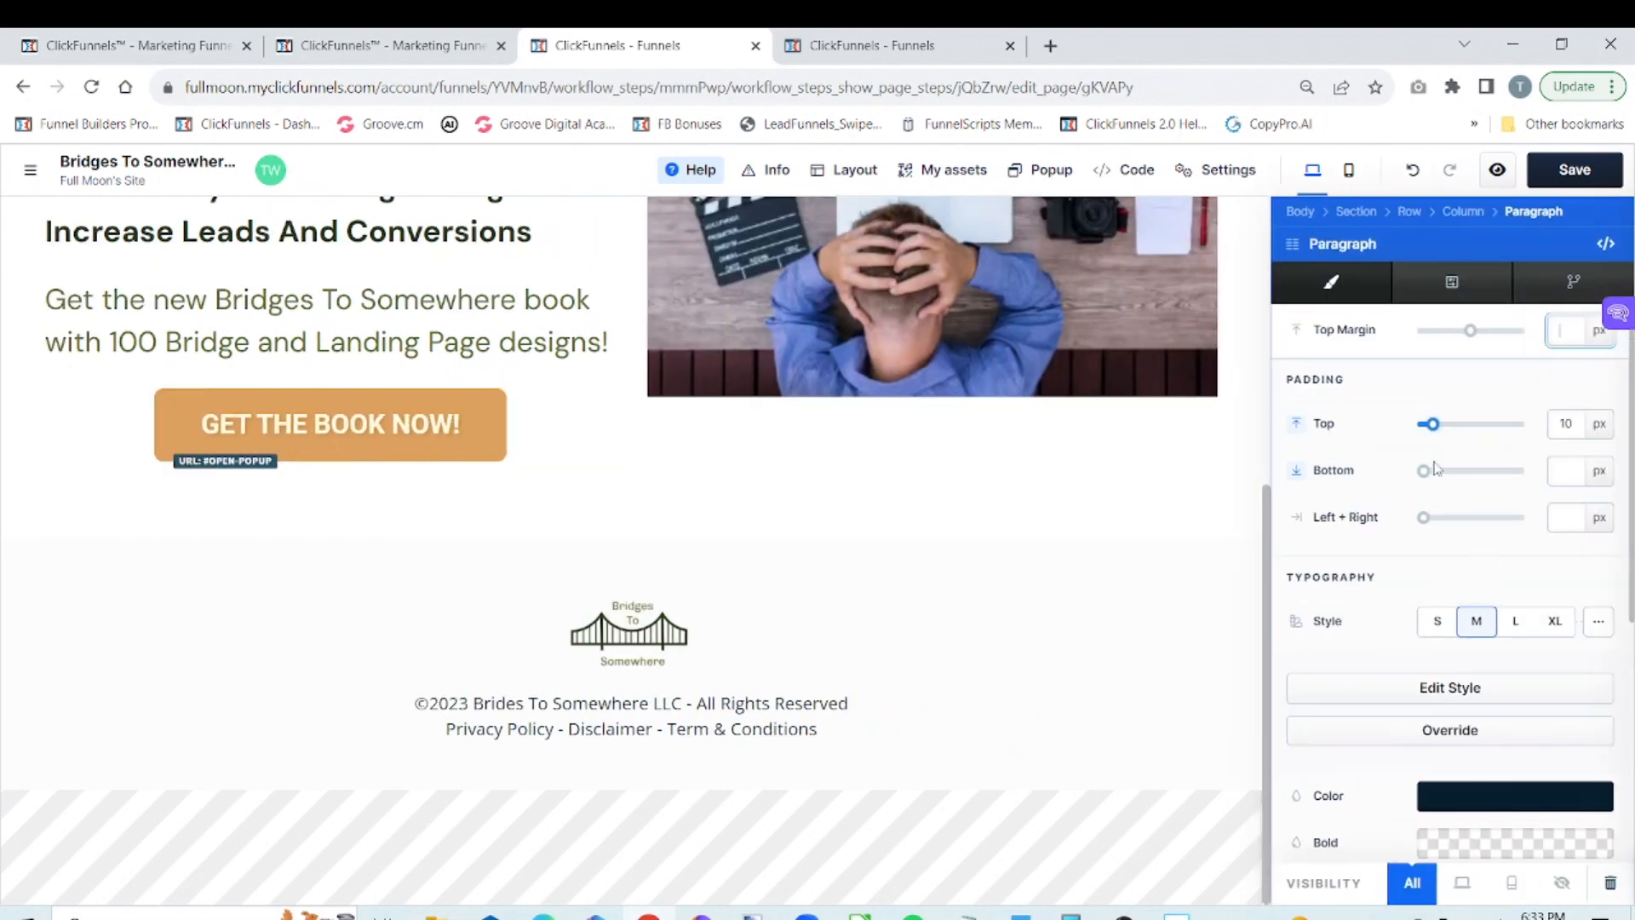
pyautogui.moveTo(1433, 433); pyautogui.dragTo(1422, 430)
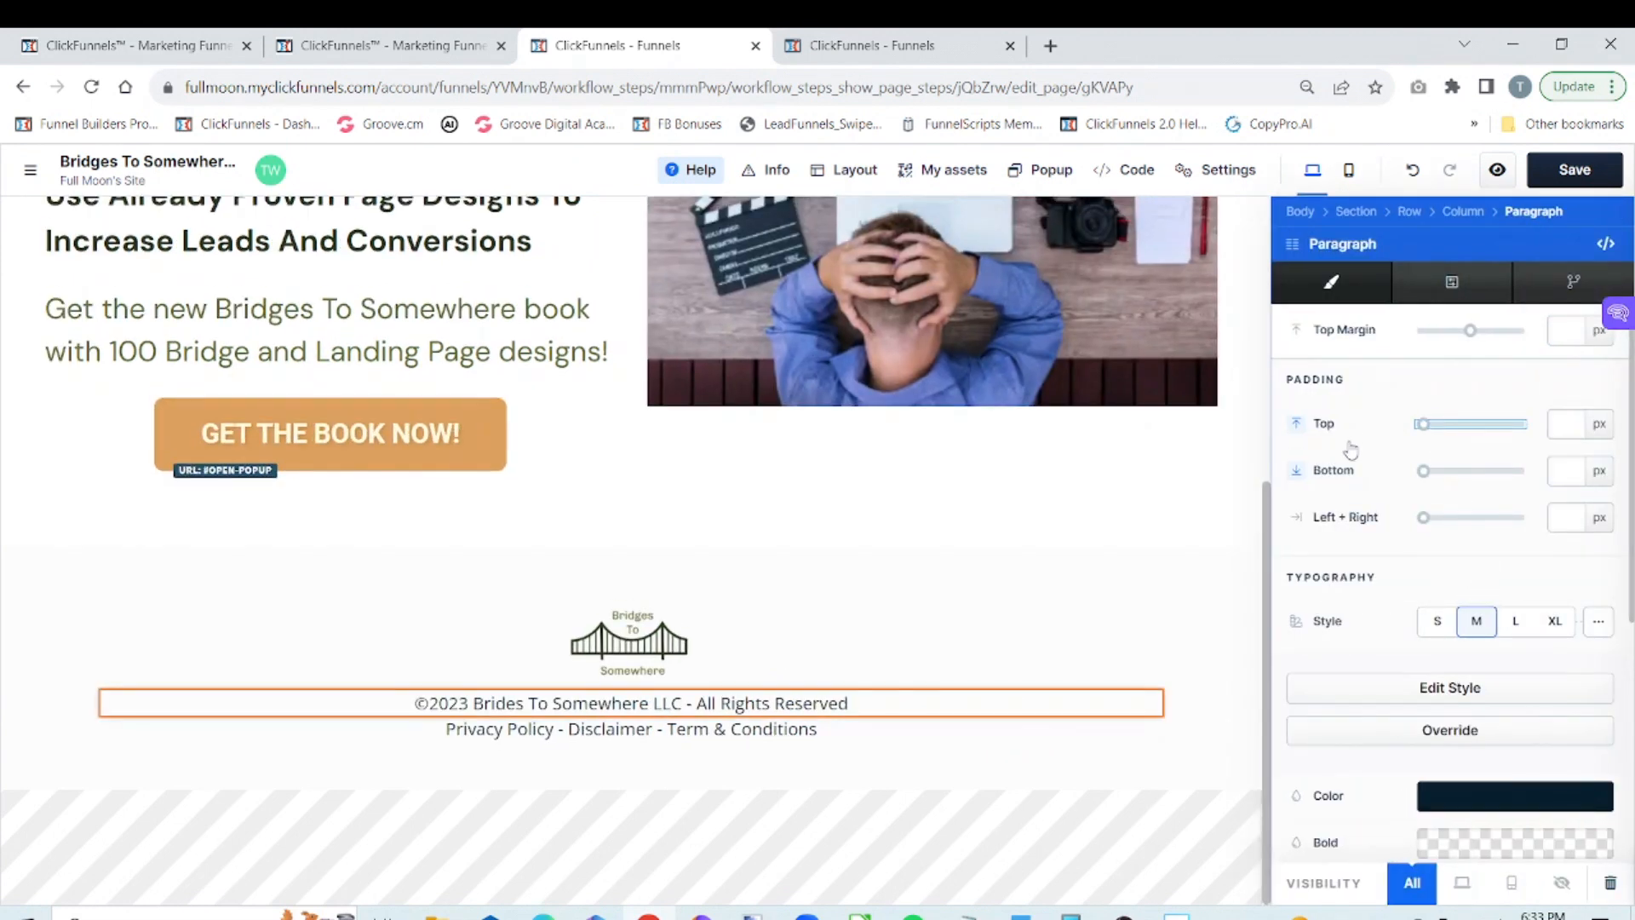
pyautogui.click(1163, 653)
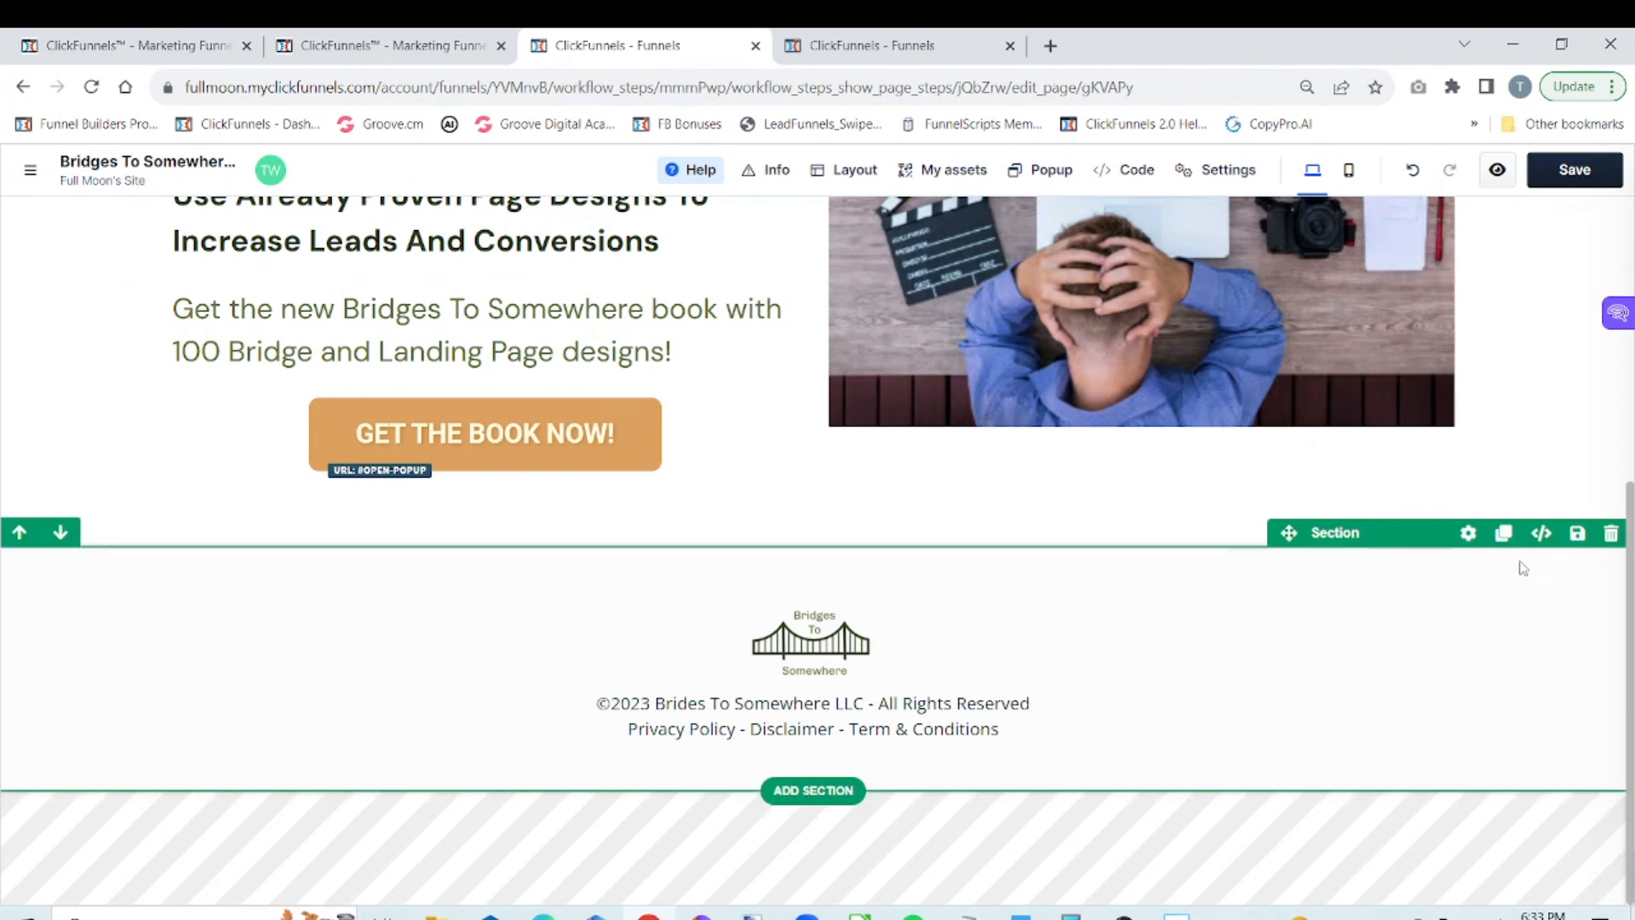
# Remove the top and bottom padding from the footer section
pyautogui.click(1466, 536)
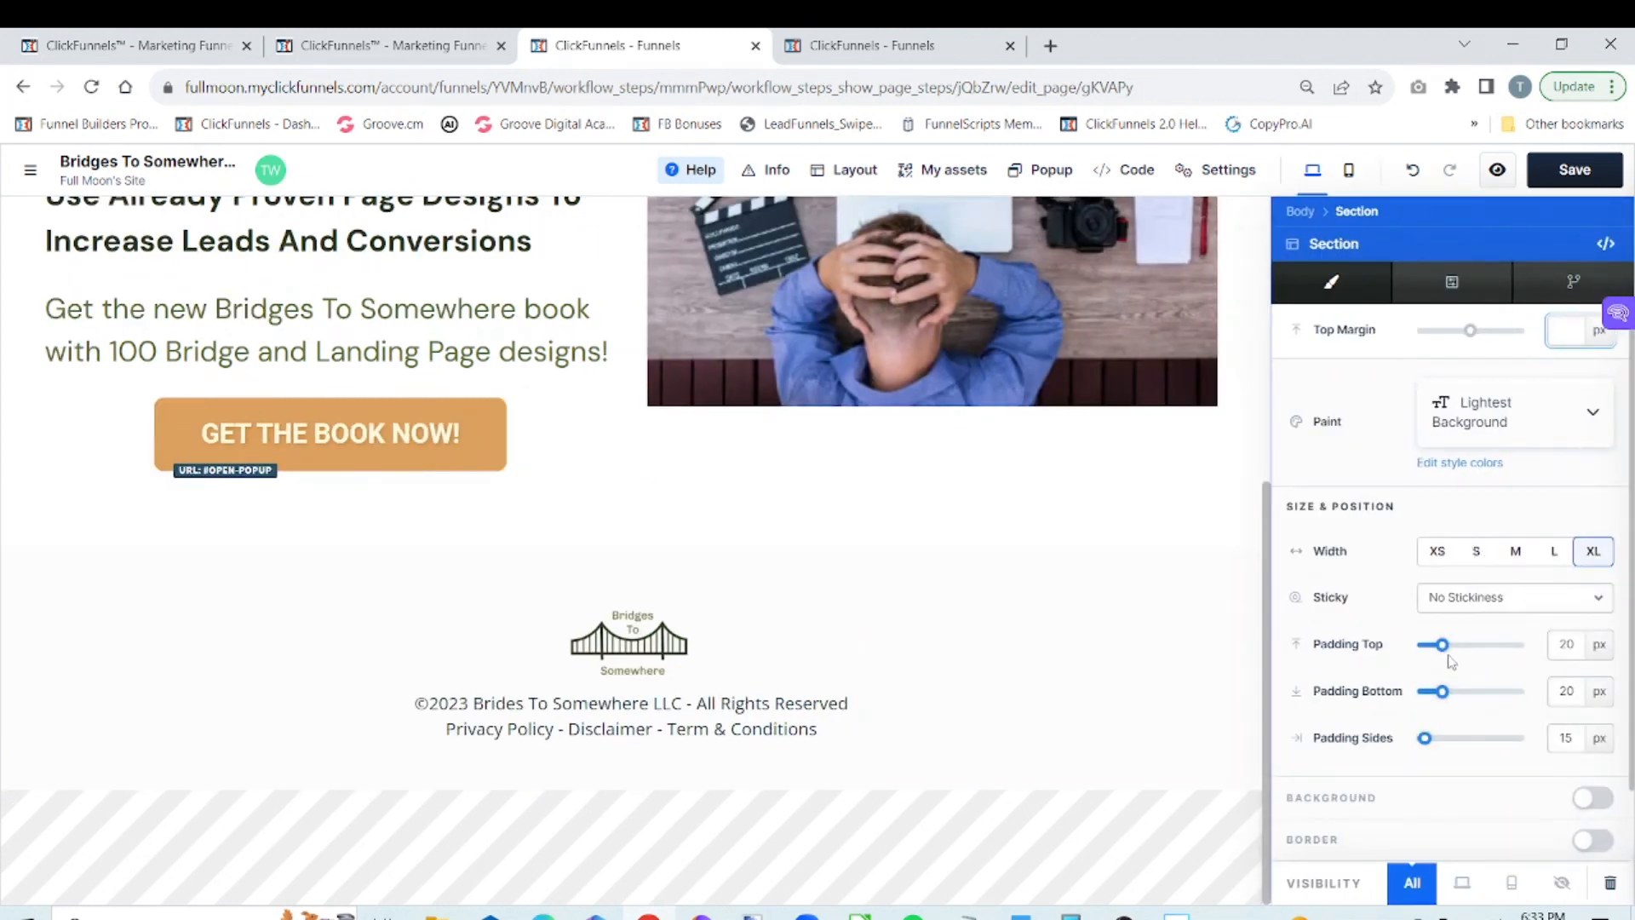
pyautogui.moveTo(1441, 645); pyautogui.dragTo(1371, 705)
pyautogui.click(1121, 733)
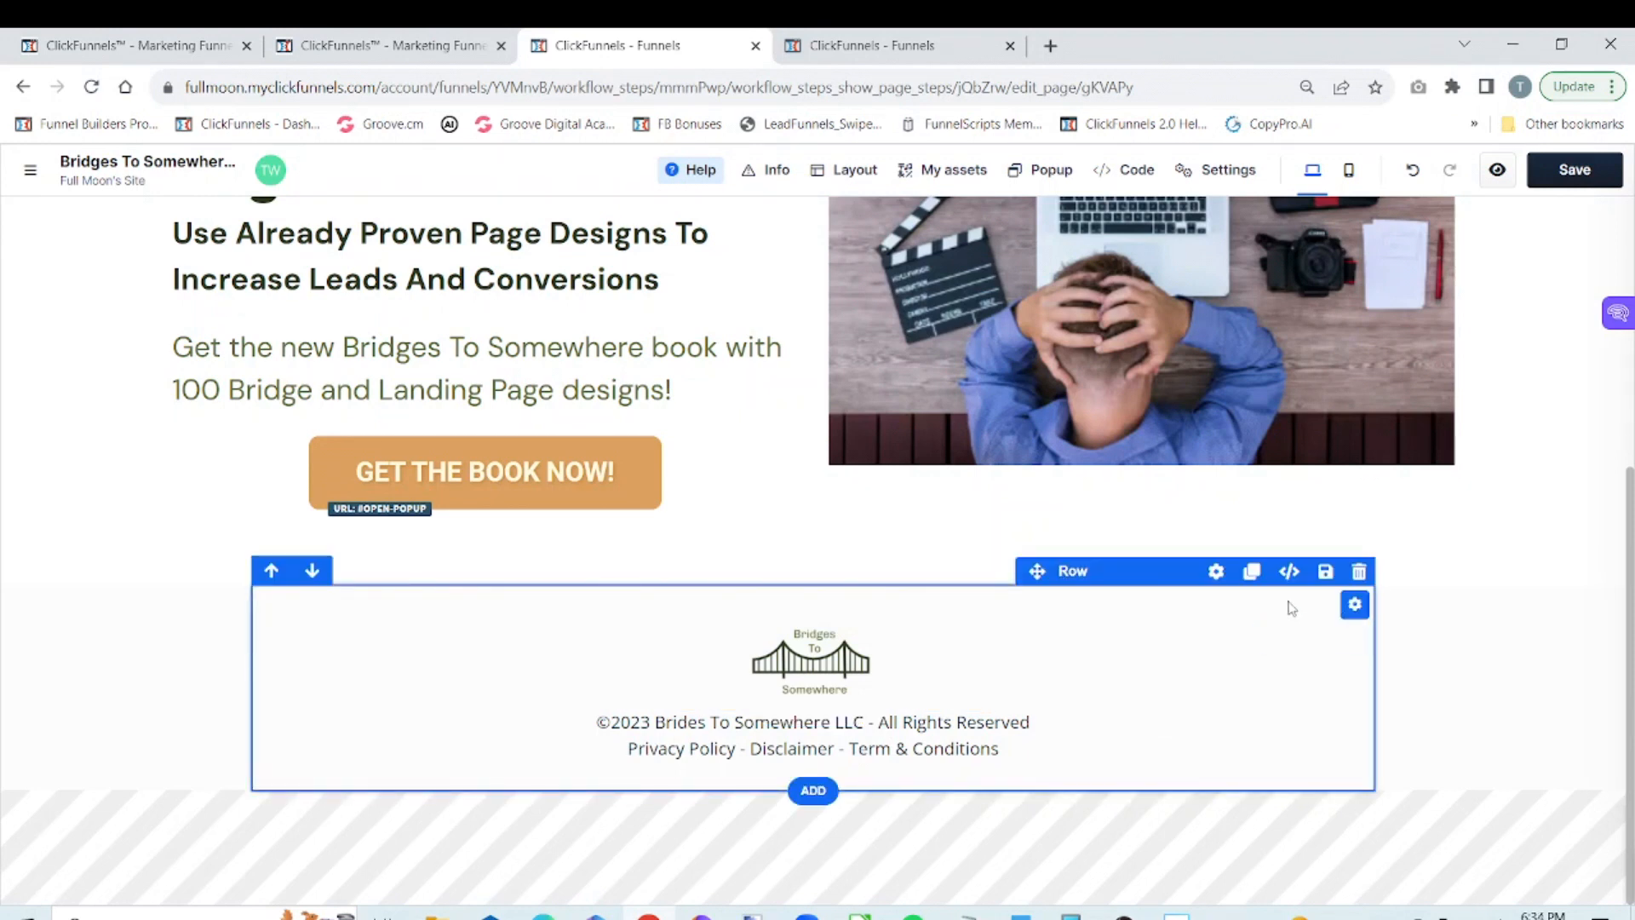
# Remove the top and bottom padding from the row inside the footer section
pyautogui.click(1216, 572)
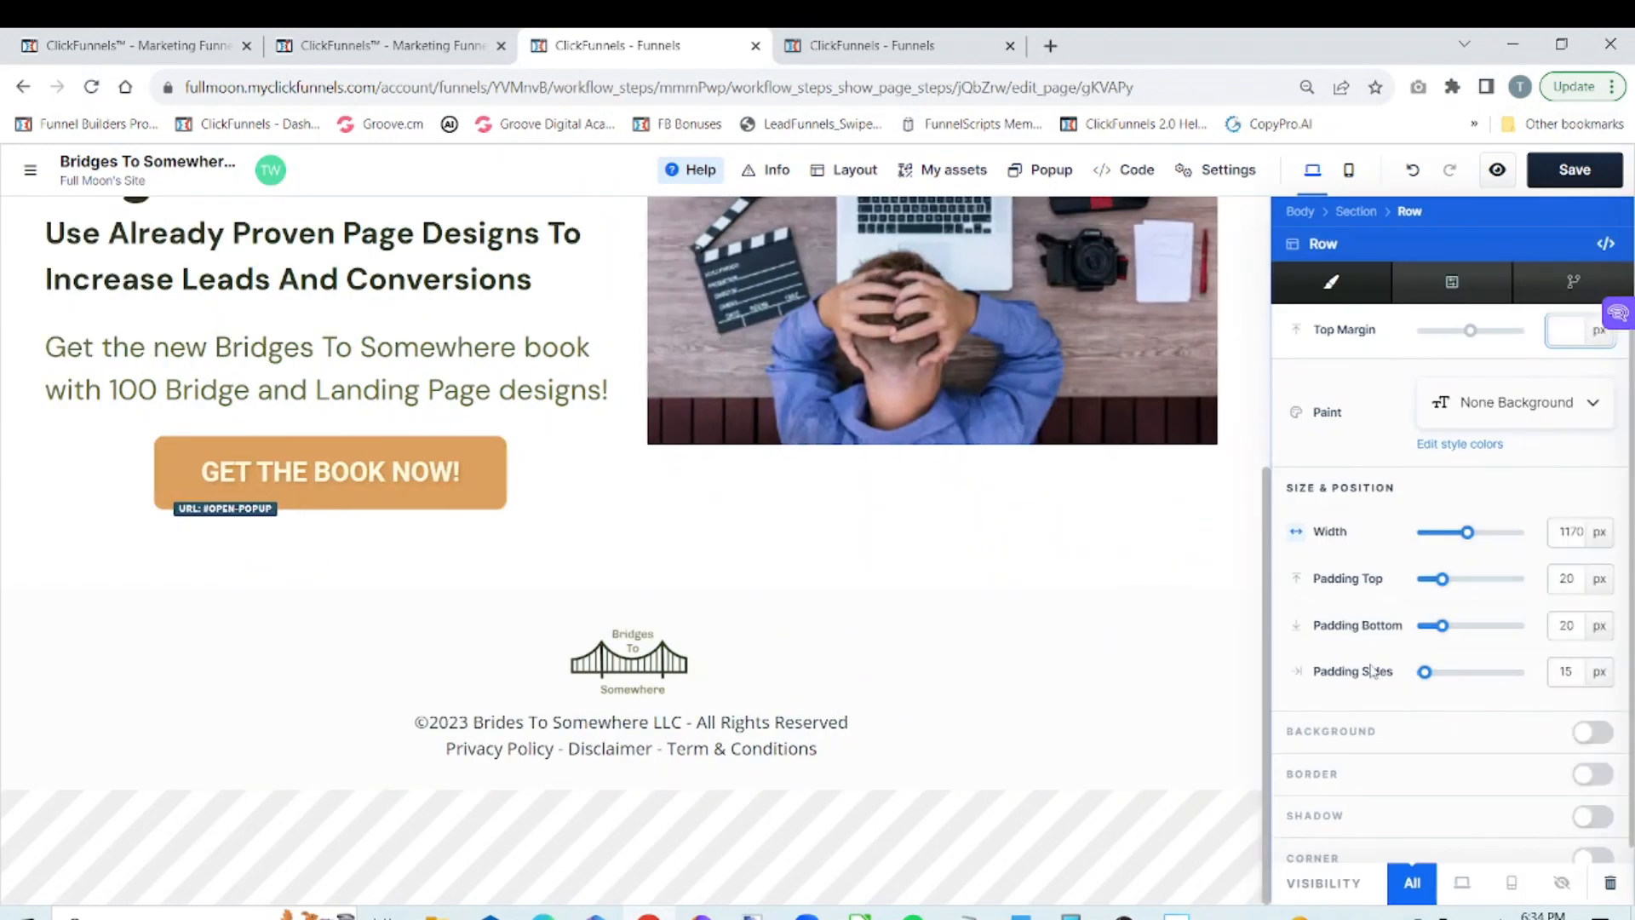
pyautogui.moveTo(1439, 588); pyautogui.dragTo(1346, 640)
pyautogui.click(1245, 728)
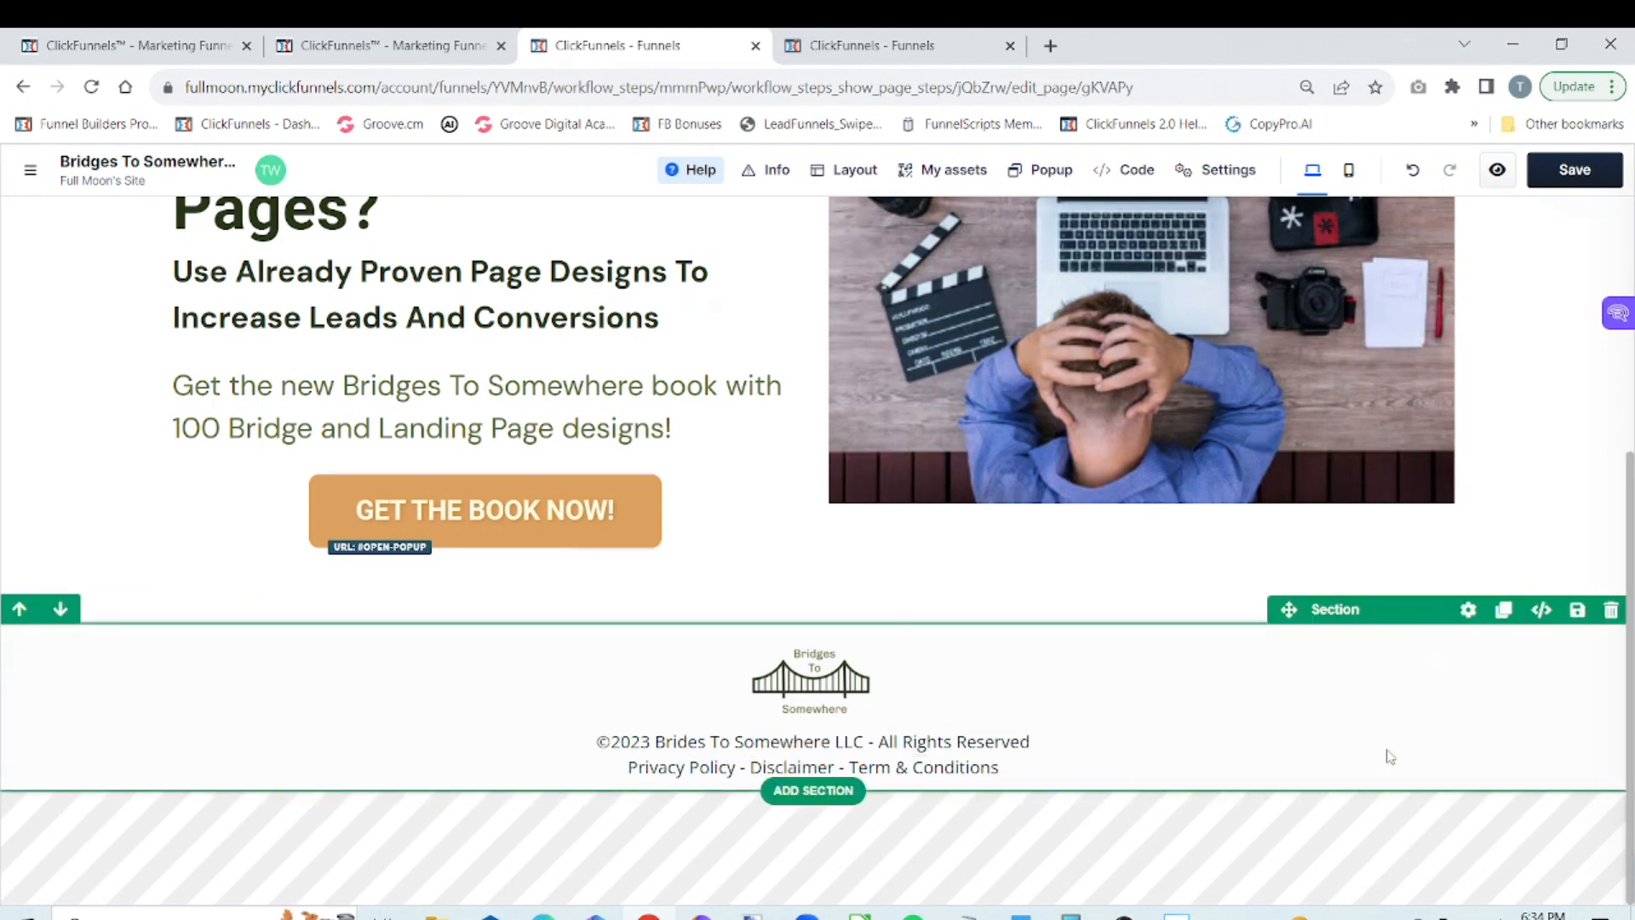
# Enable a border on the footer section and keep it only along the top edge
pyautogui.click(1467, 613)
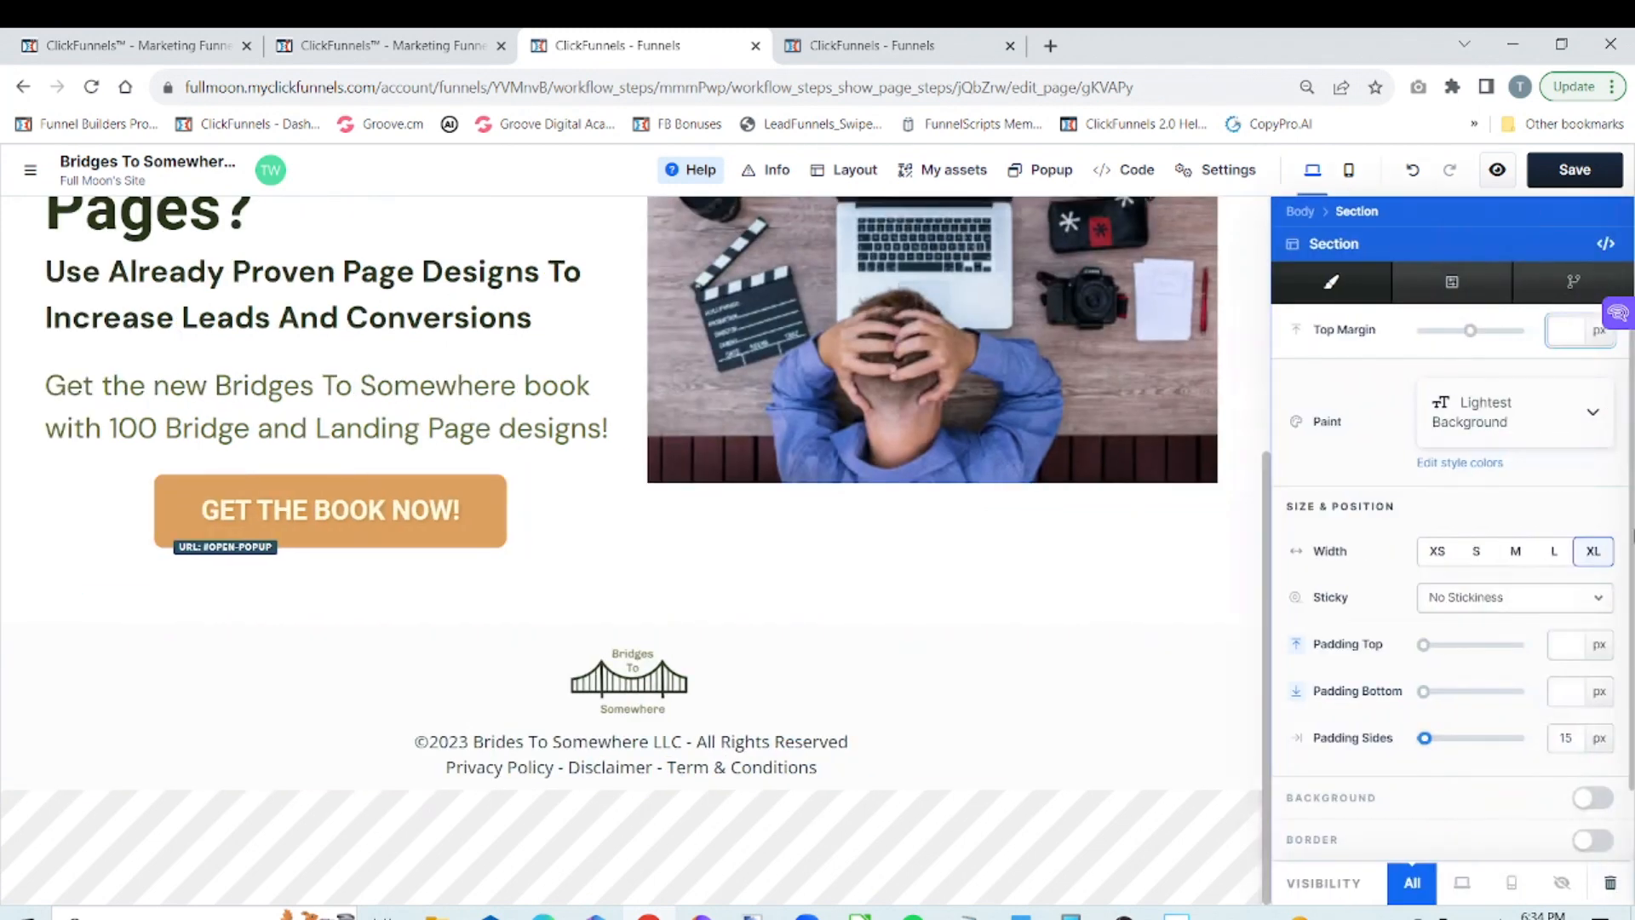
pyautogui.scroll(-1, 1630, 539)
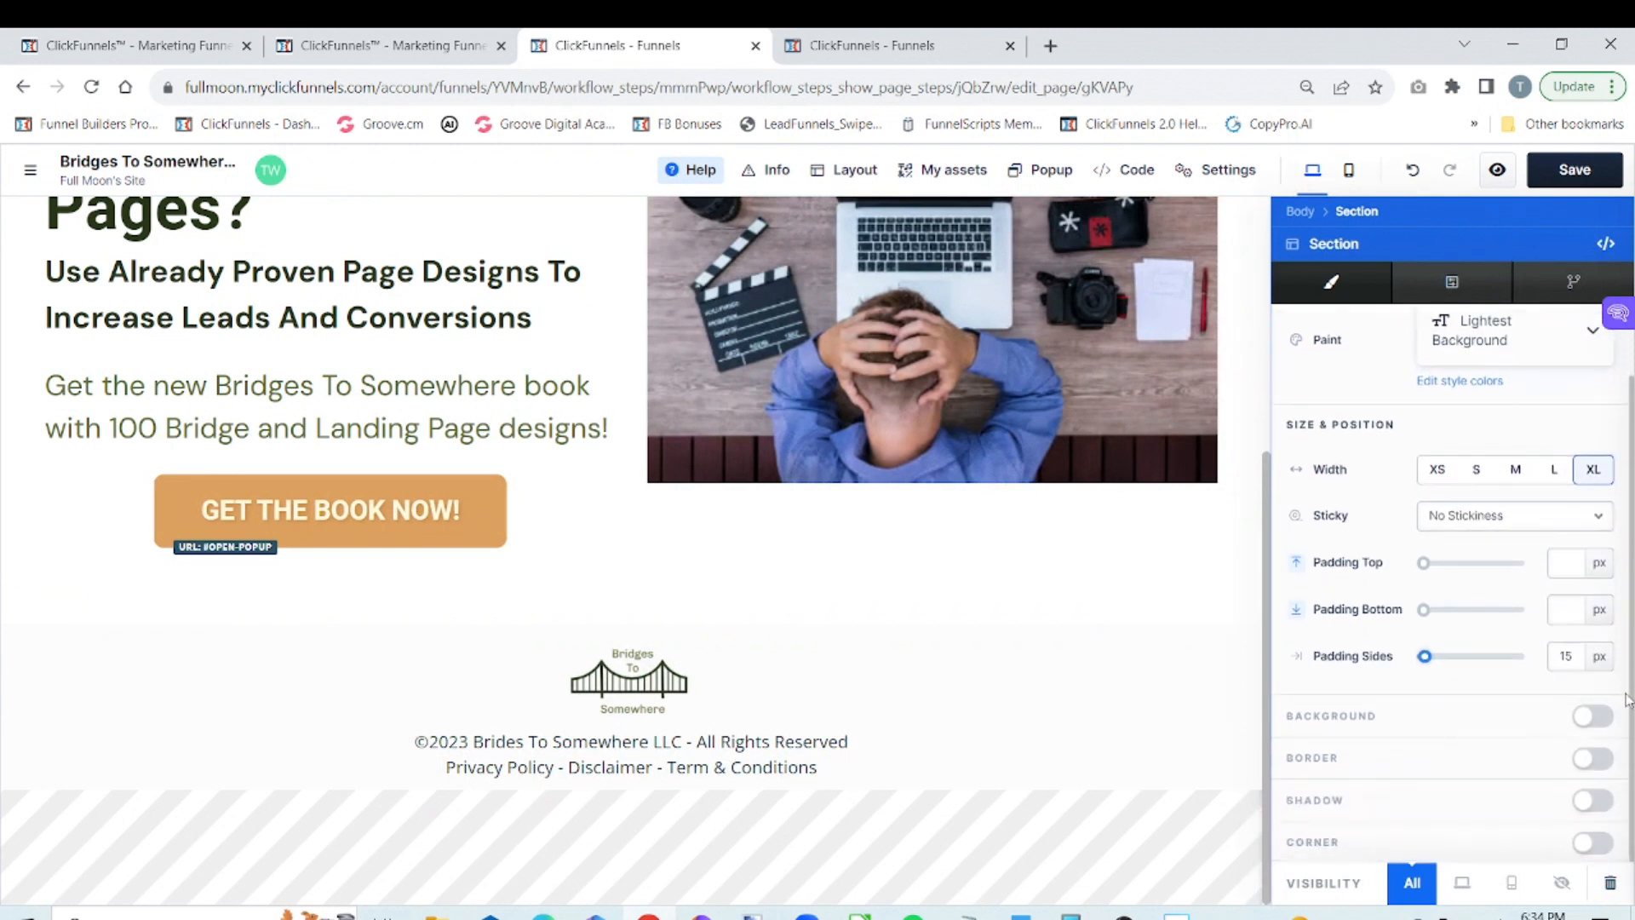
pyautogui.click(1594, 759)
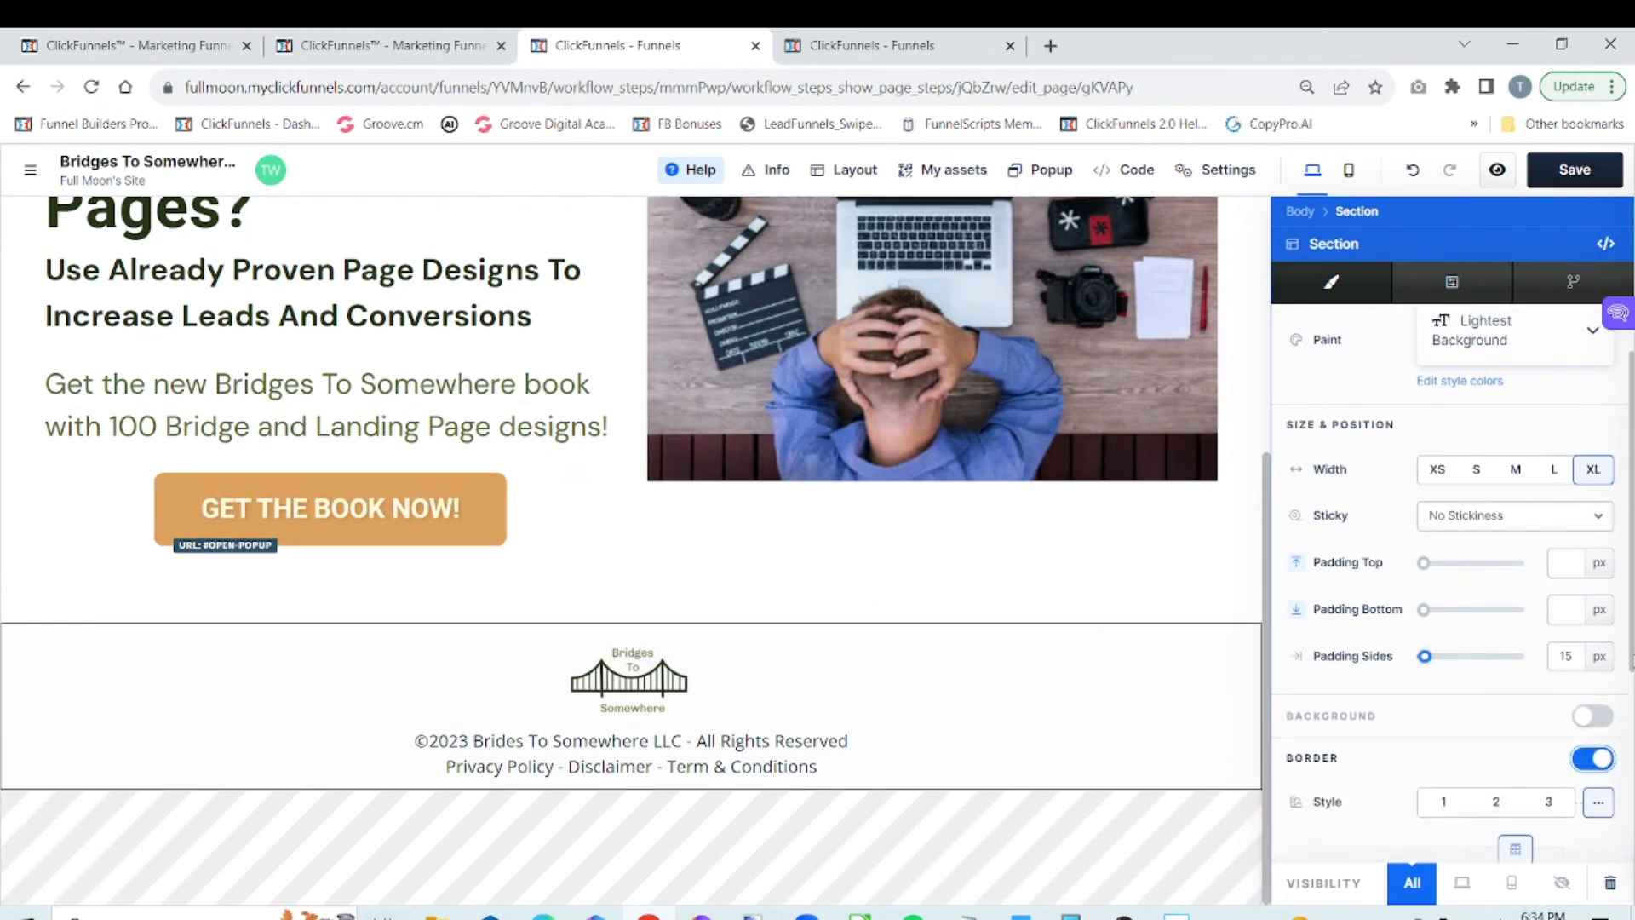
pyautogui.moveTo(1632, 661); pyautogui.dragTo(1631, 836)
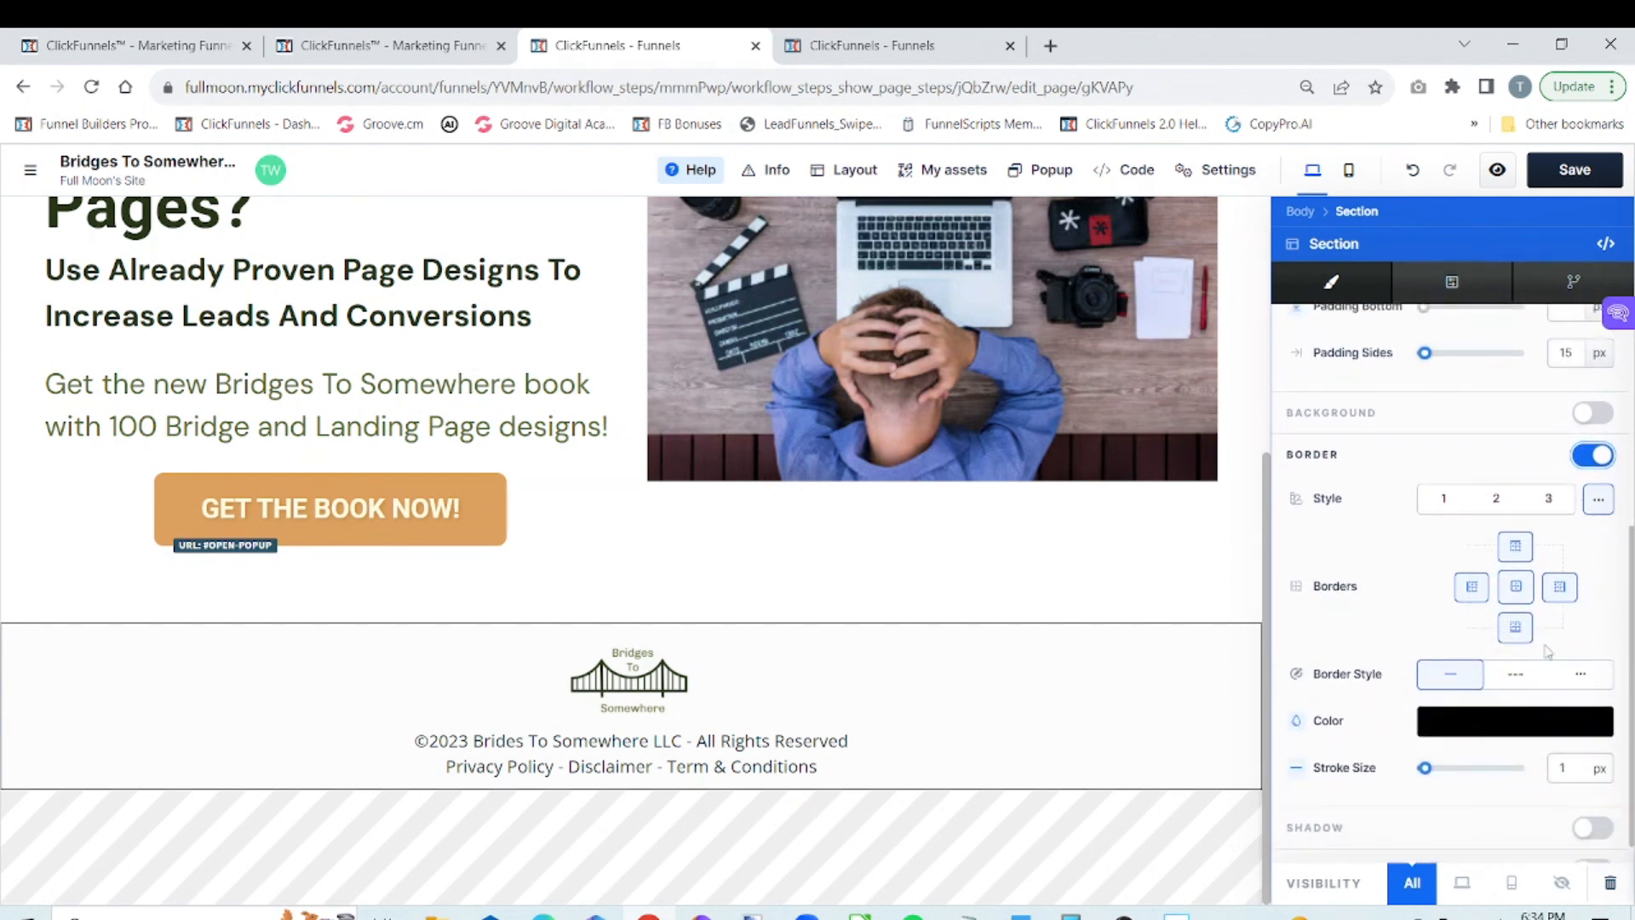
pyautogui.click(1518, 629)
pyautogui.click(1559, 587)
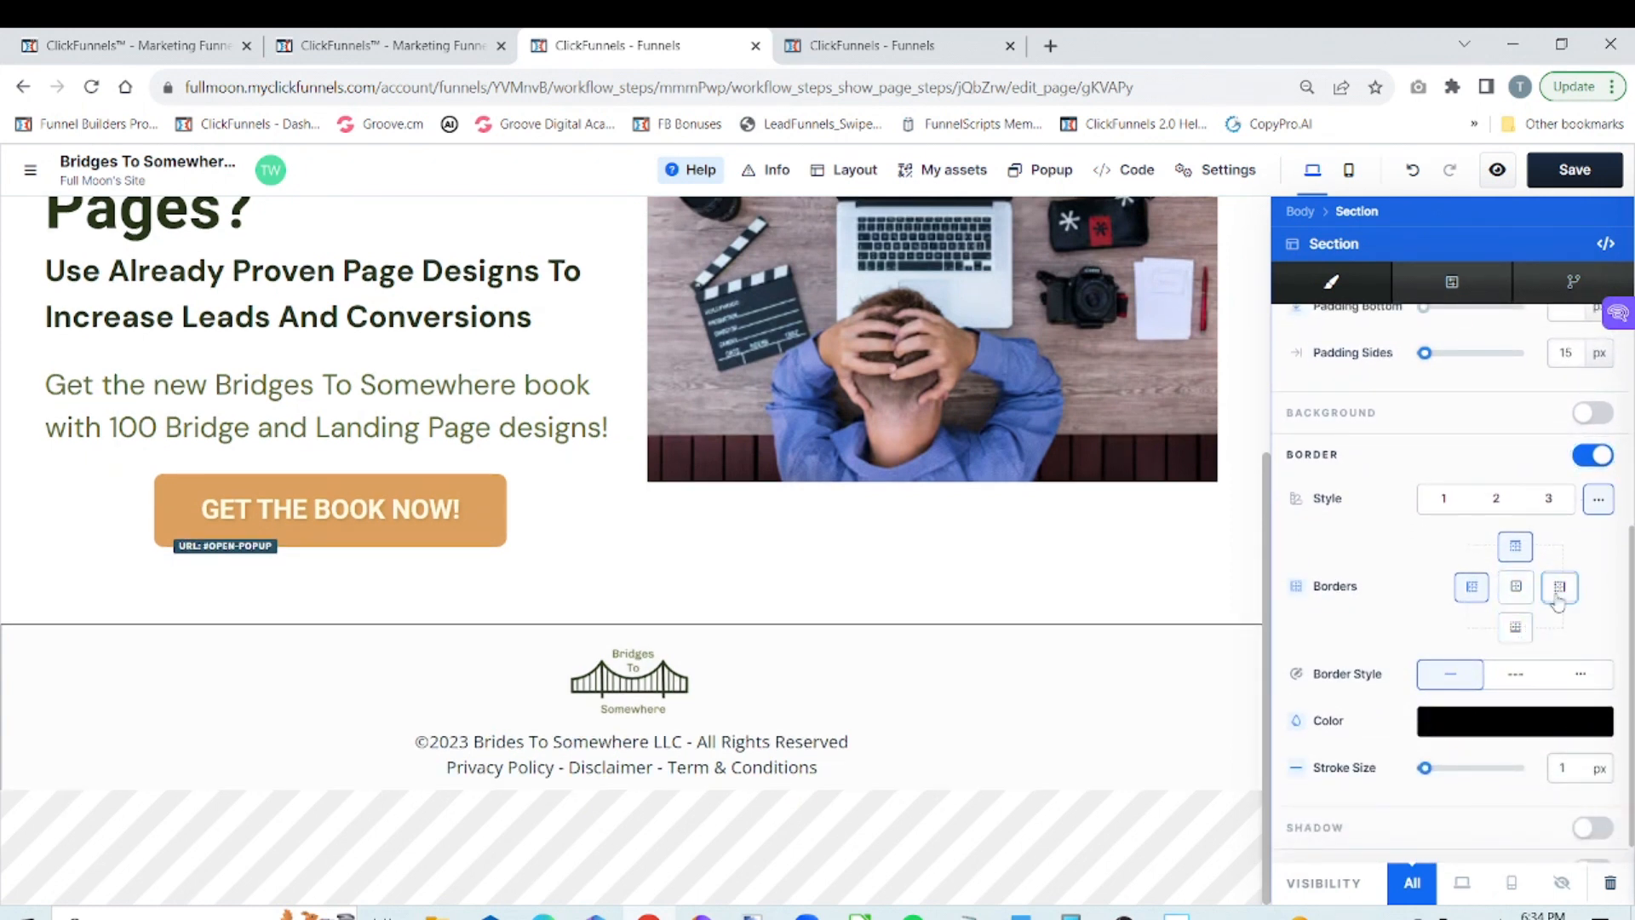
pyautogui.click(1472, 590)
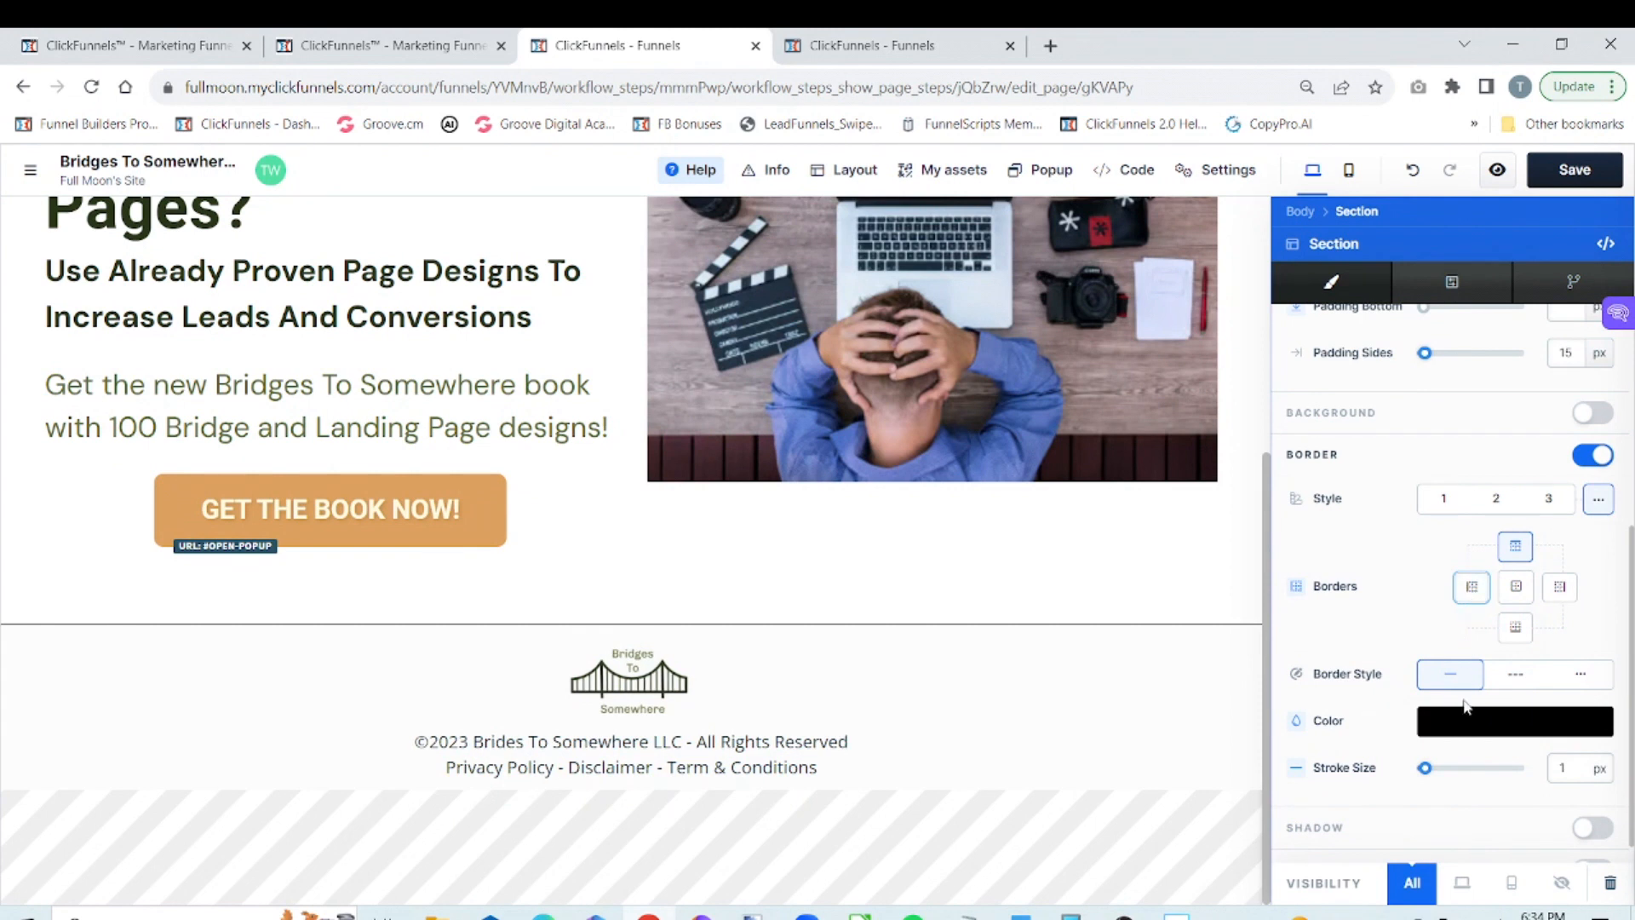
# Set the footer border's stroke size to 2 px and its black color to 16% alpha
pyautogui.click(1575, 766)
pyautogui.write('2')
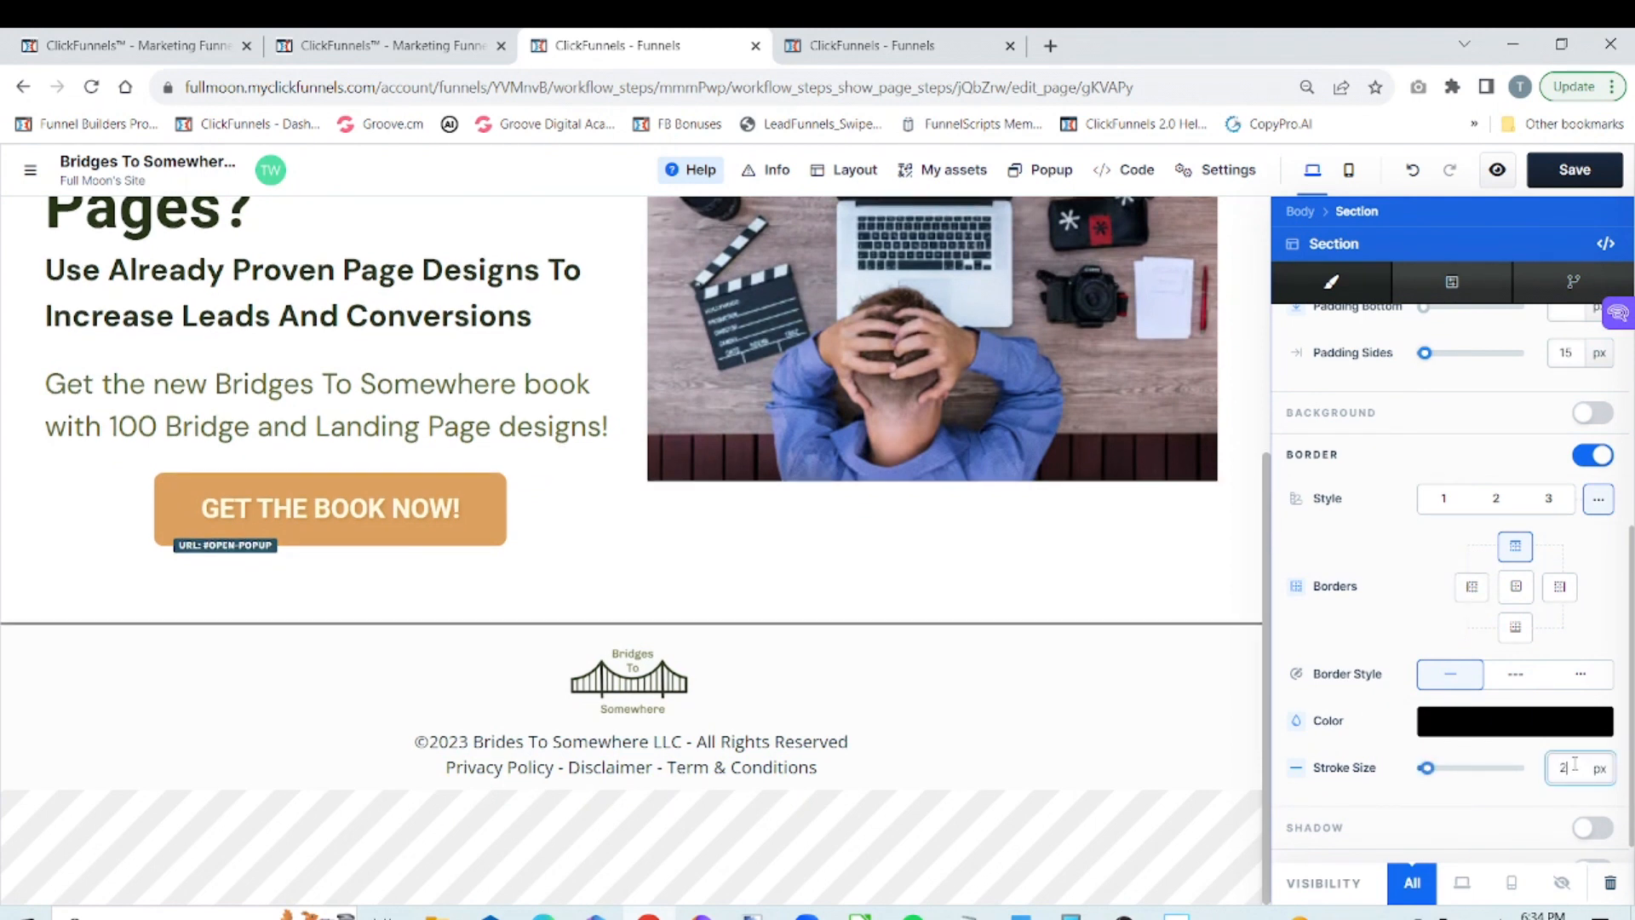
pyautogui.click(1528, 729)
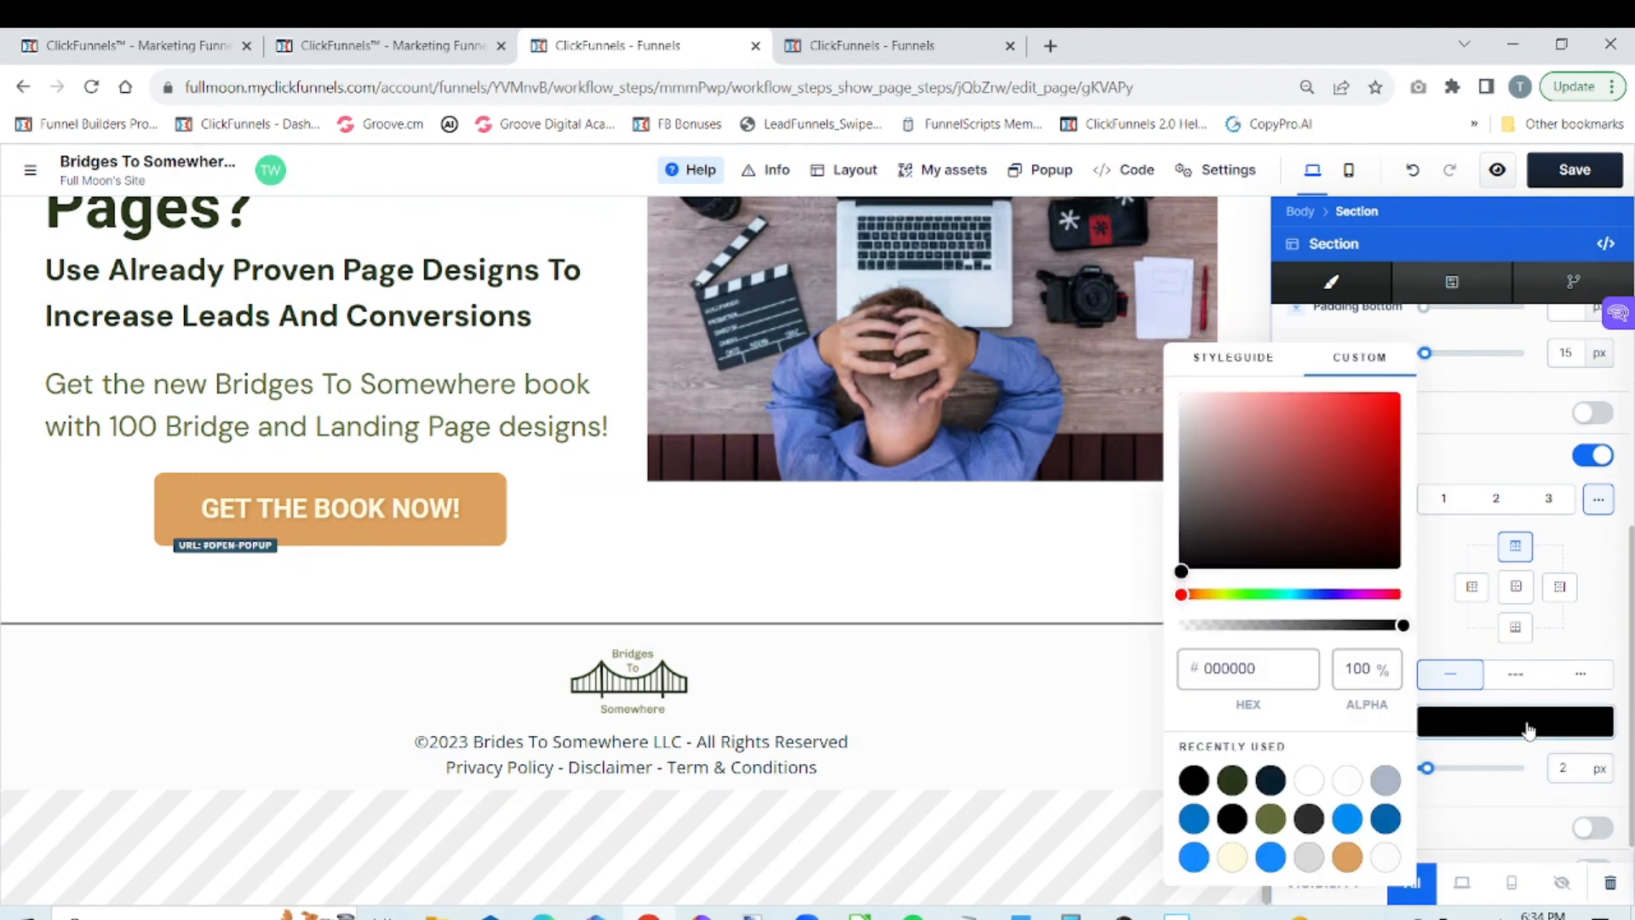
pyautogui.moveTo(1402, 625); pyautogui.dragTo(1215, 640)
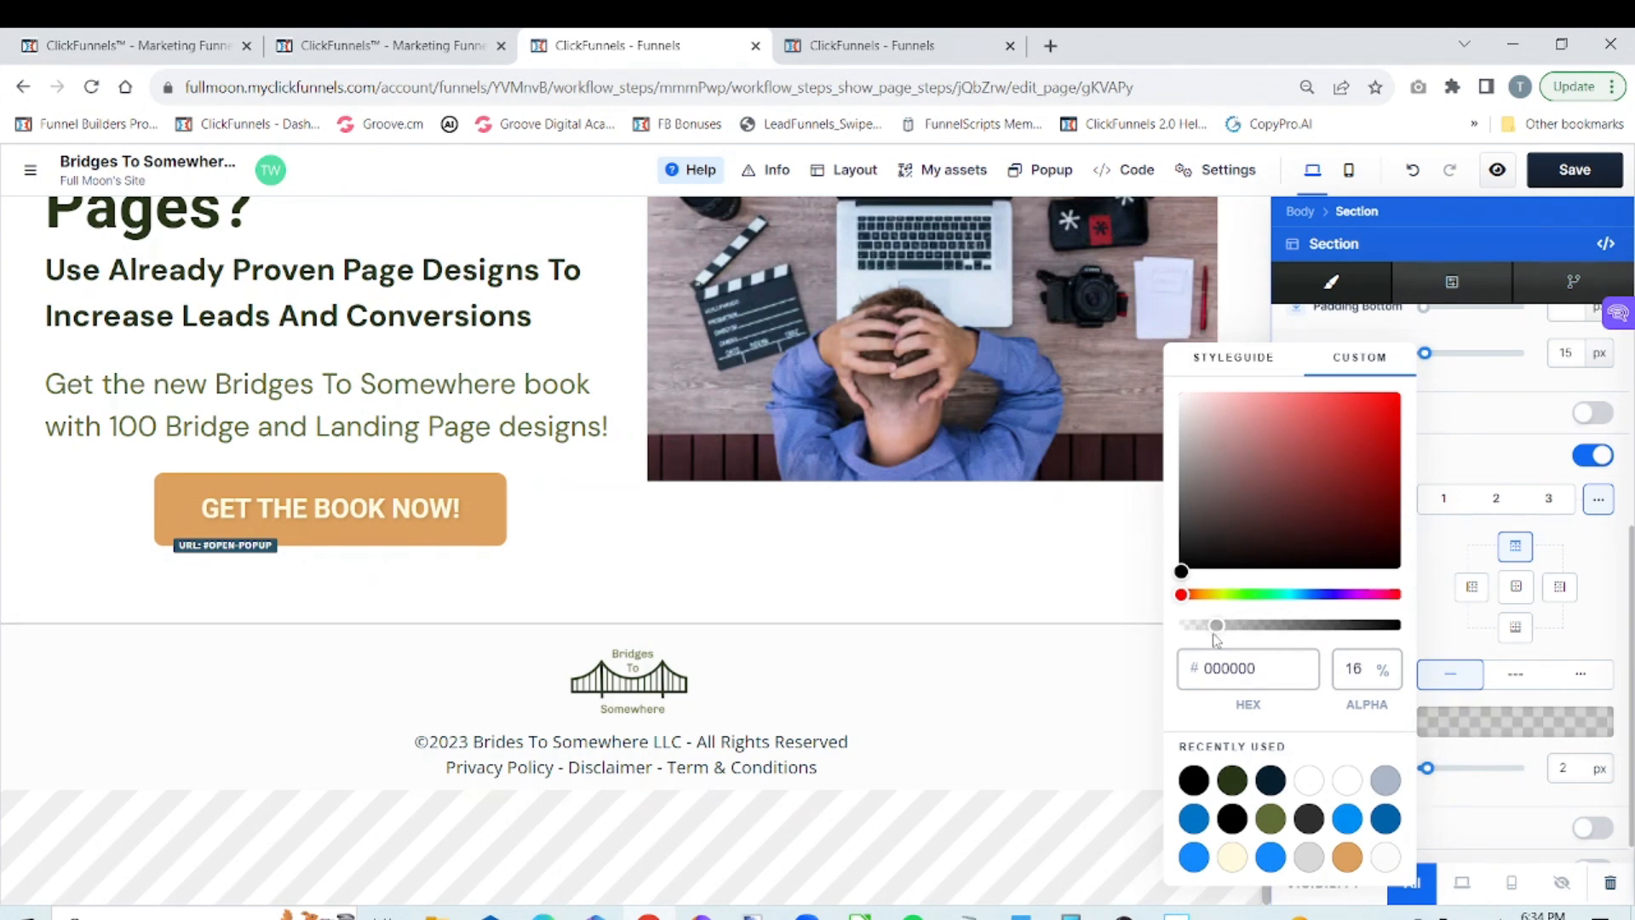
pyautogui.click(1121, 696)
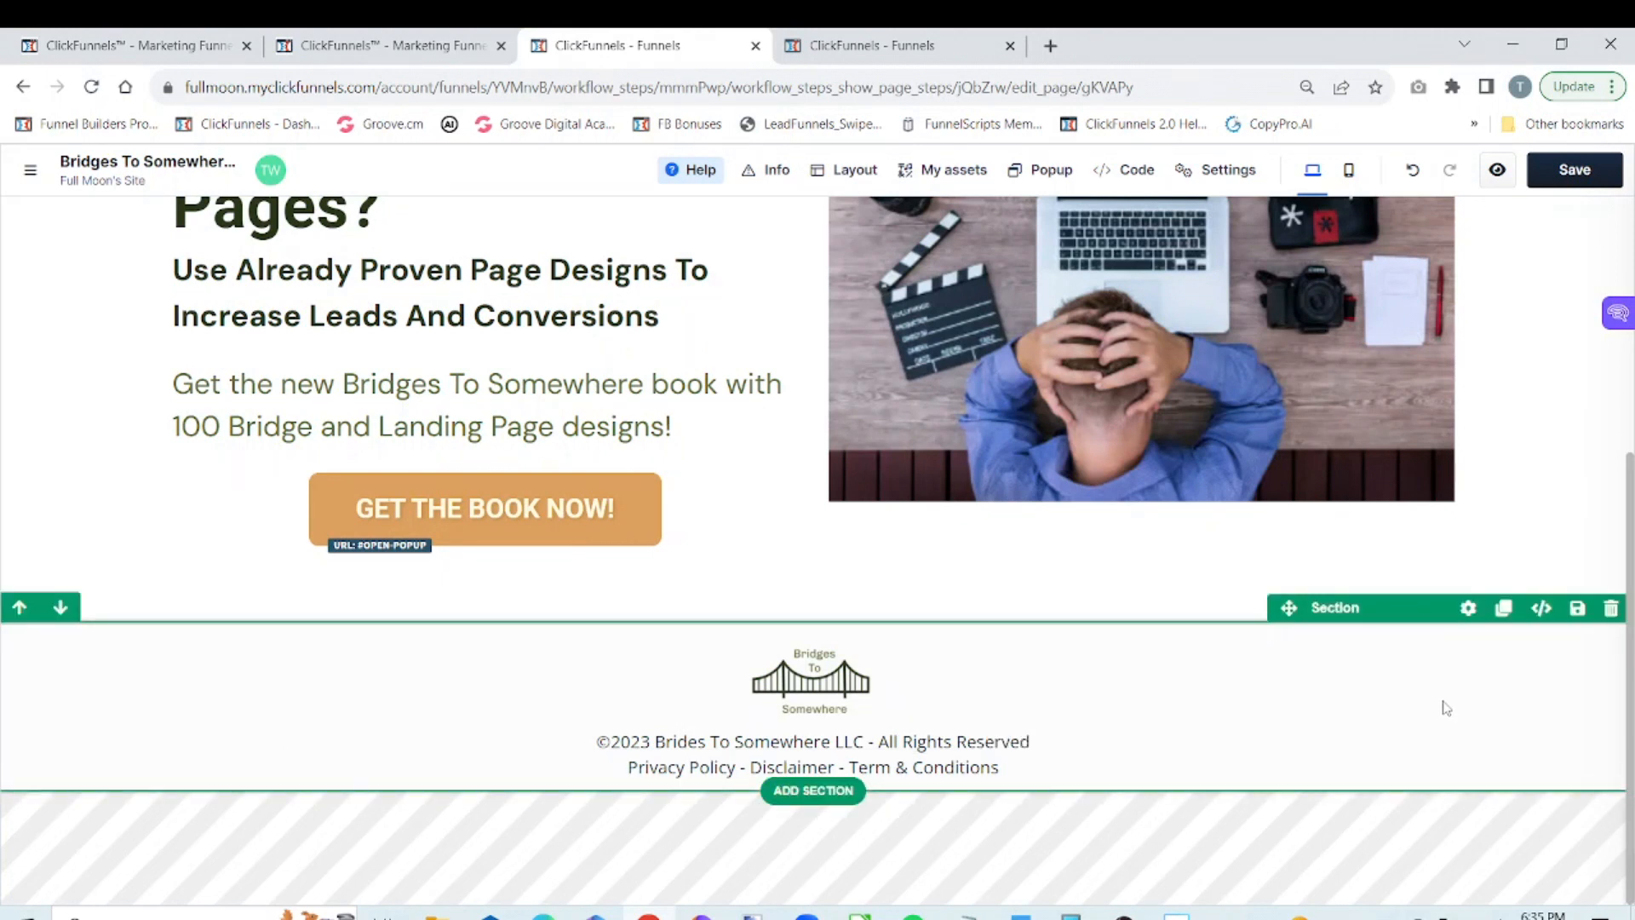
# Save the footer as a universal section named Bridges Footer 2 in the Bridges To Somewhere folder
pyautogui.click(1577, 609)
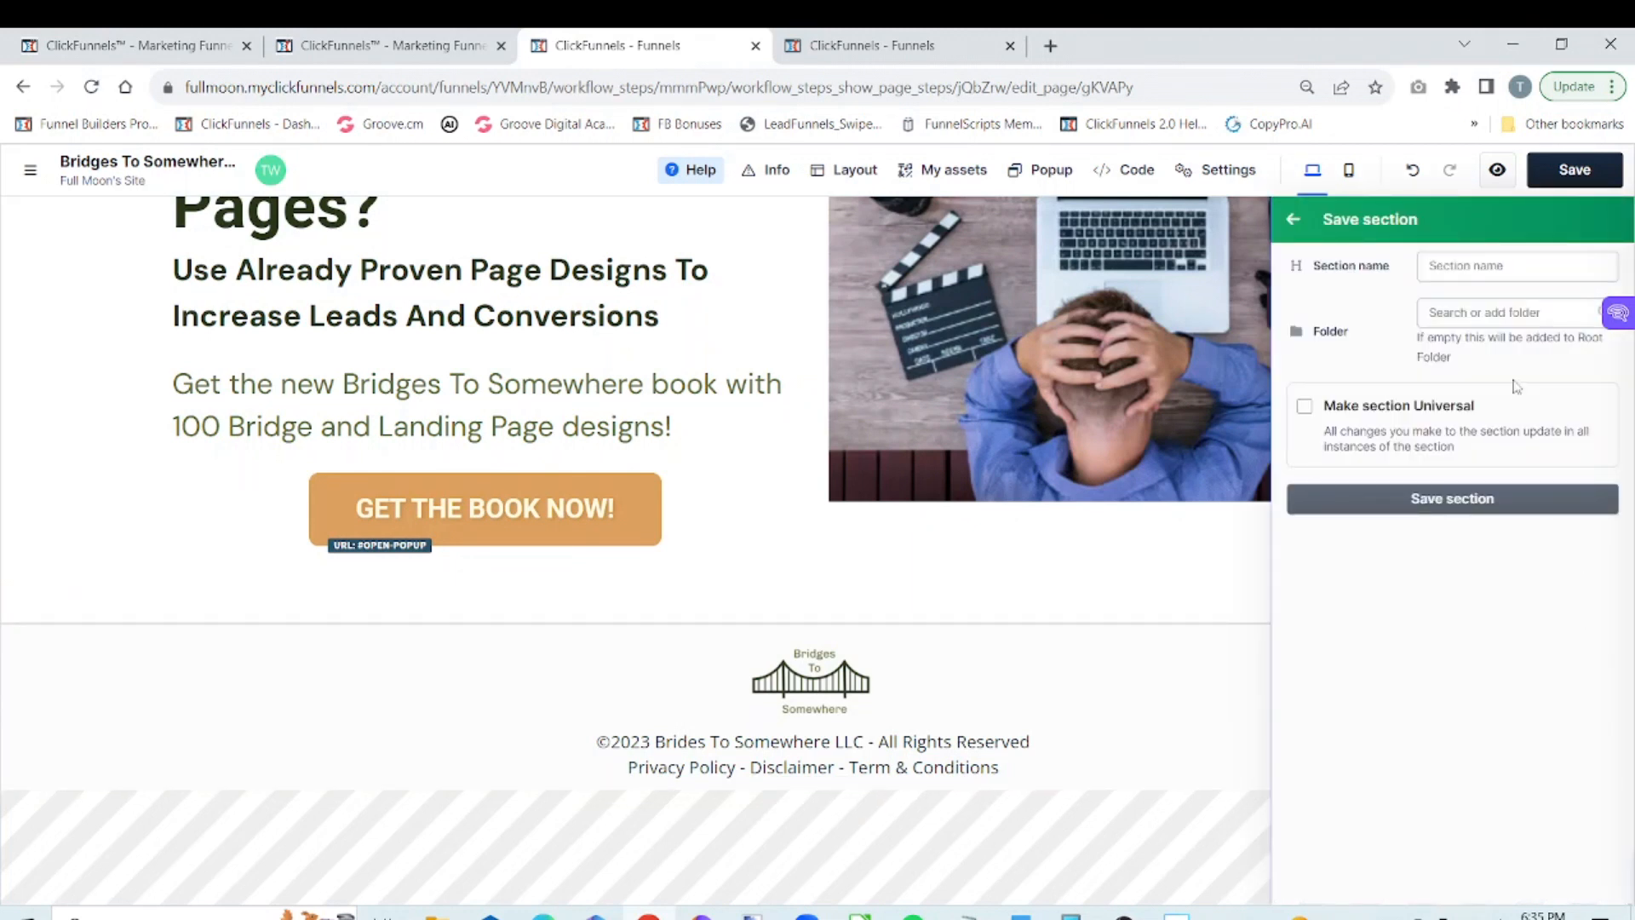
pyautogui.click(1512, 311)
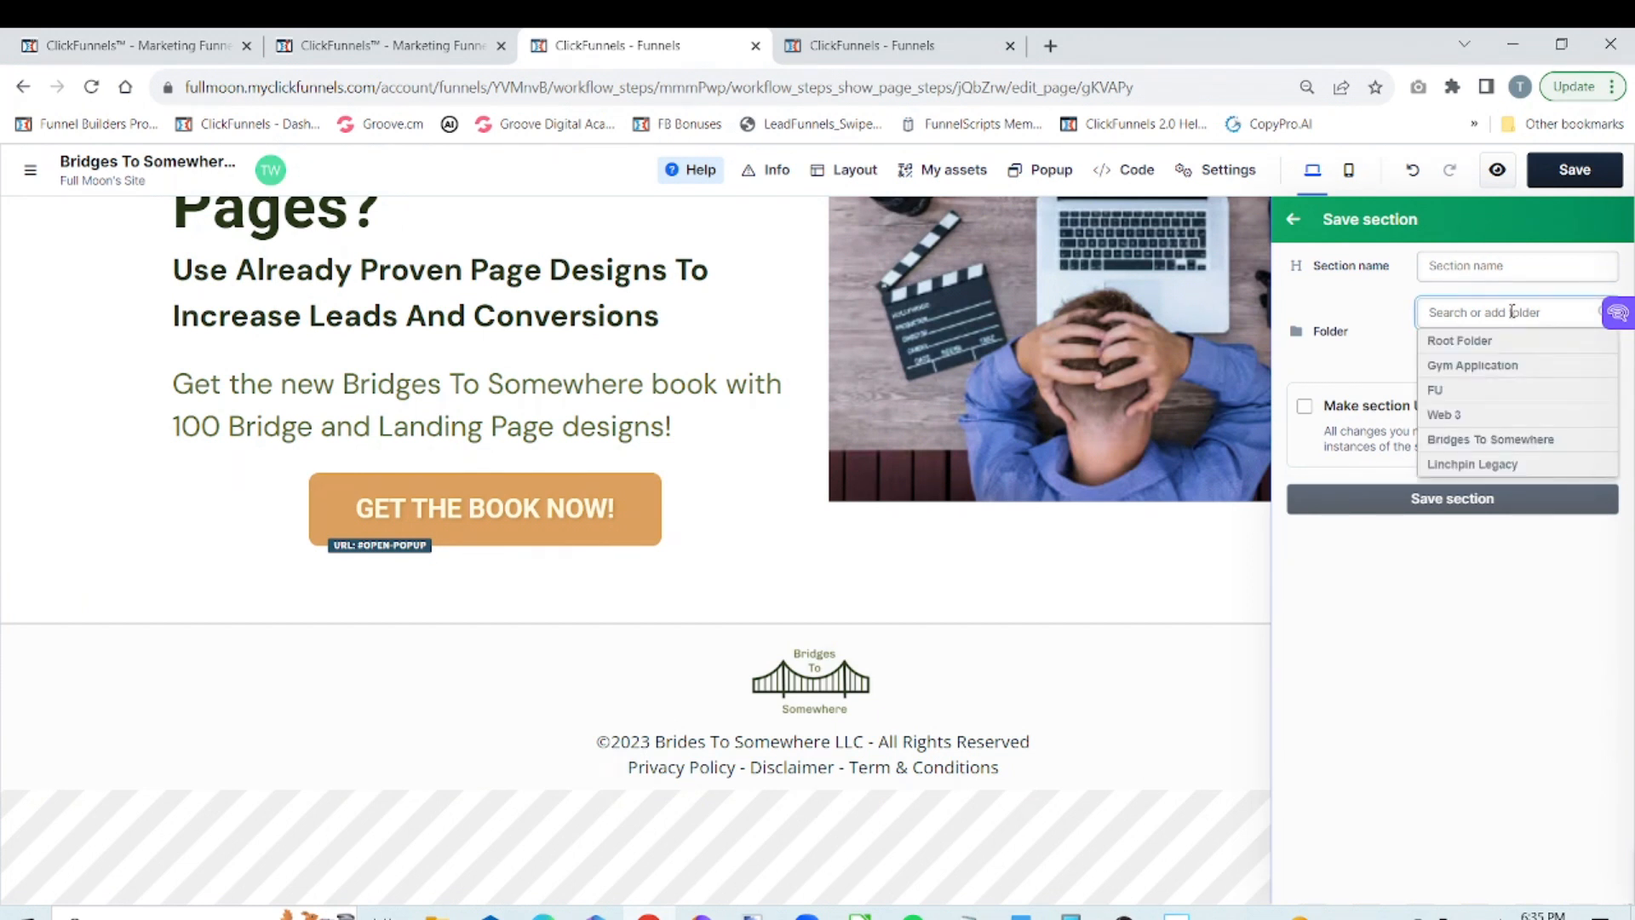
pyautogui.click(1496, 441)
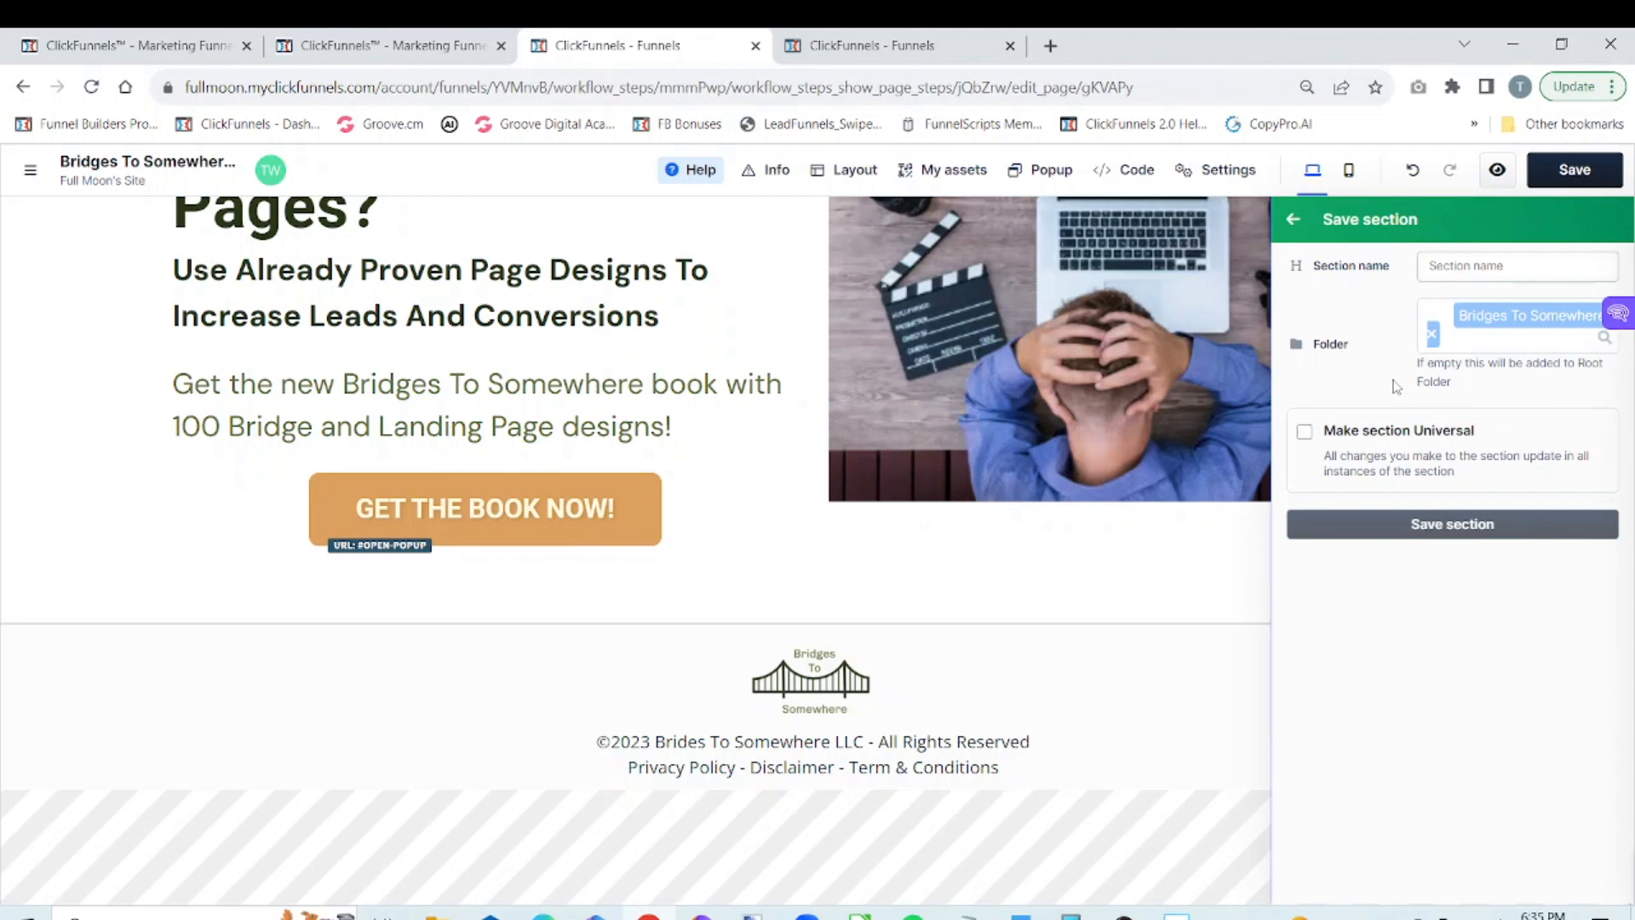
pyautogui.click(1445, 269)
pyautogui.write('Bri')
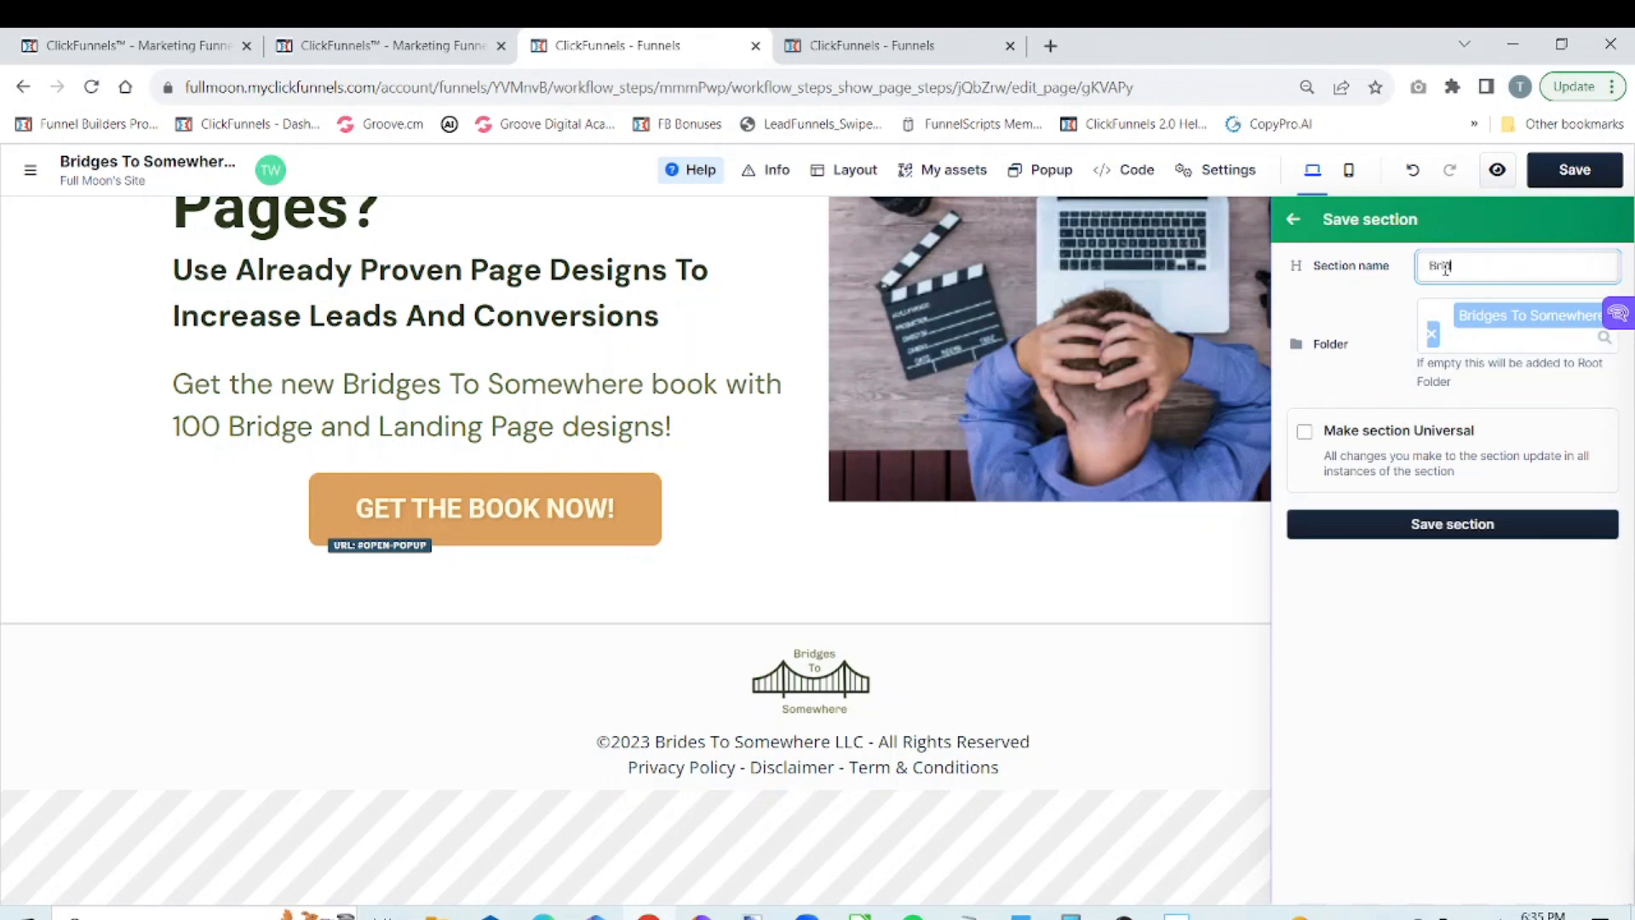
pyautogui.write('dgess')
pyautogui.click(1304, 436)
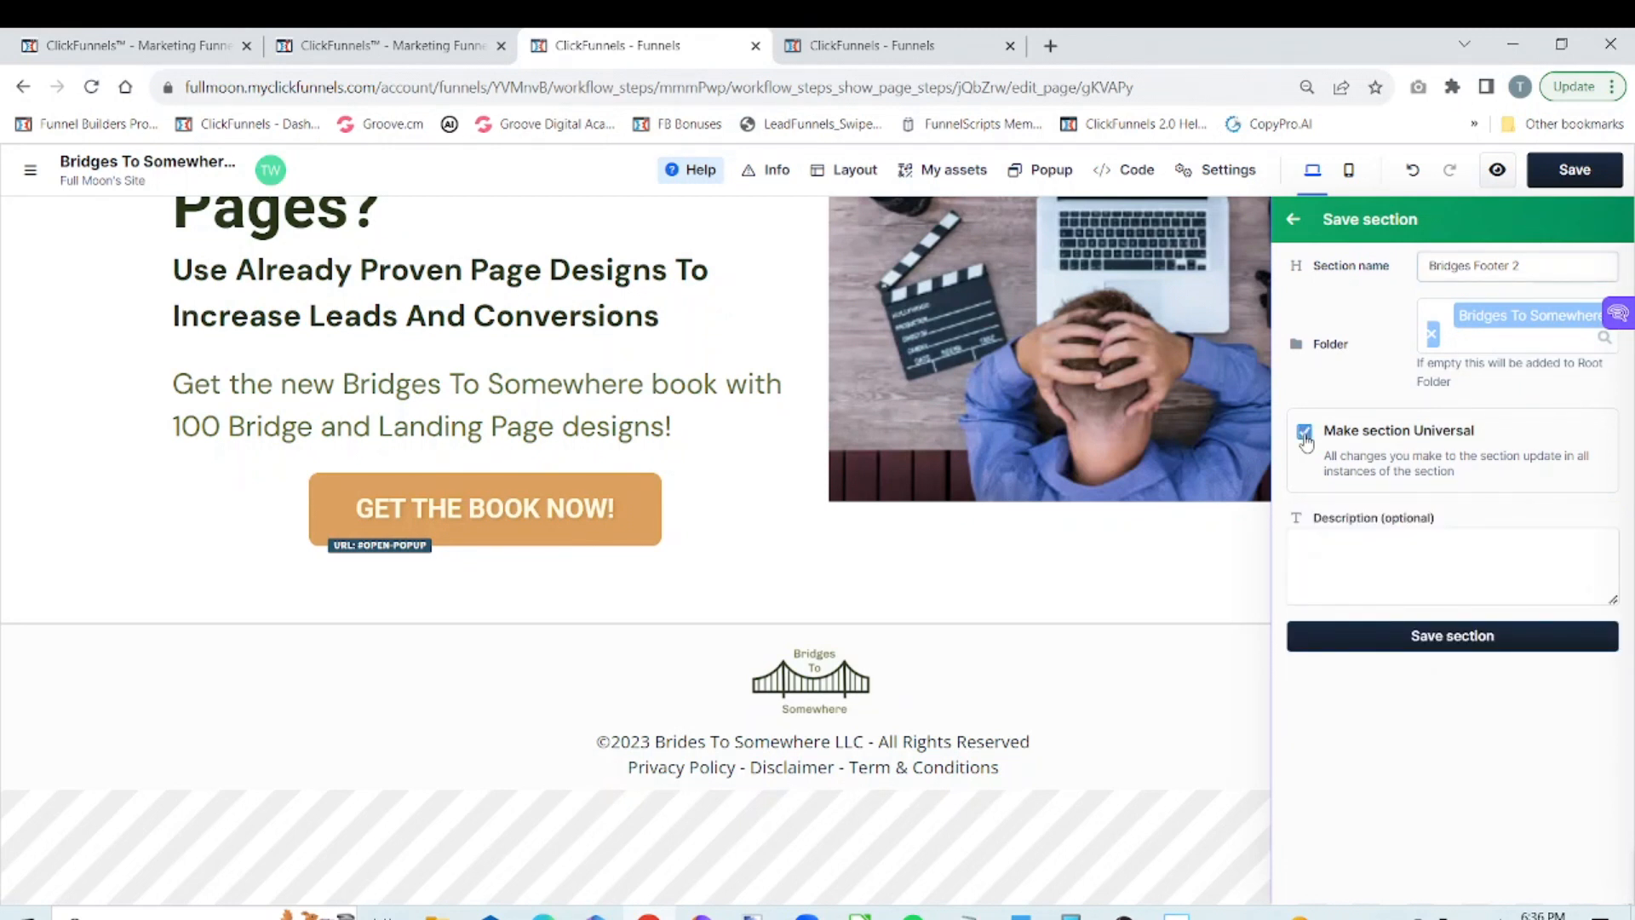
pyautogui.click(1448, 649)
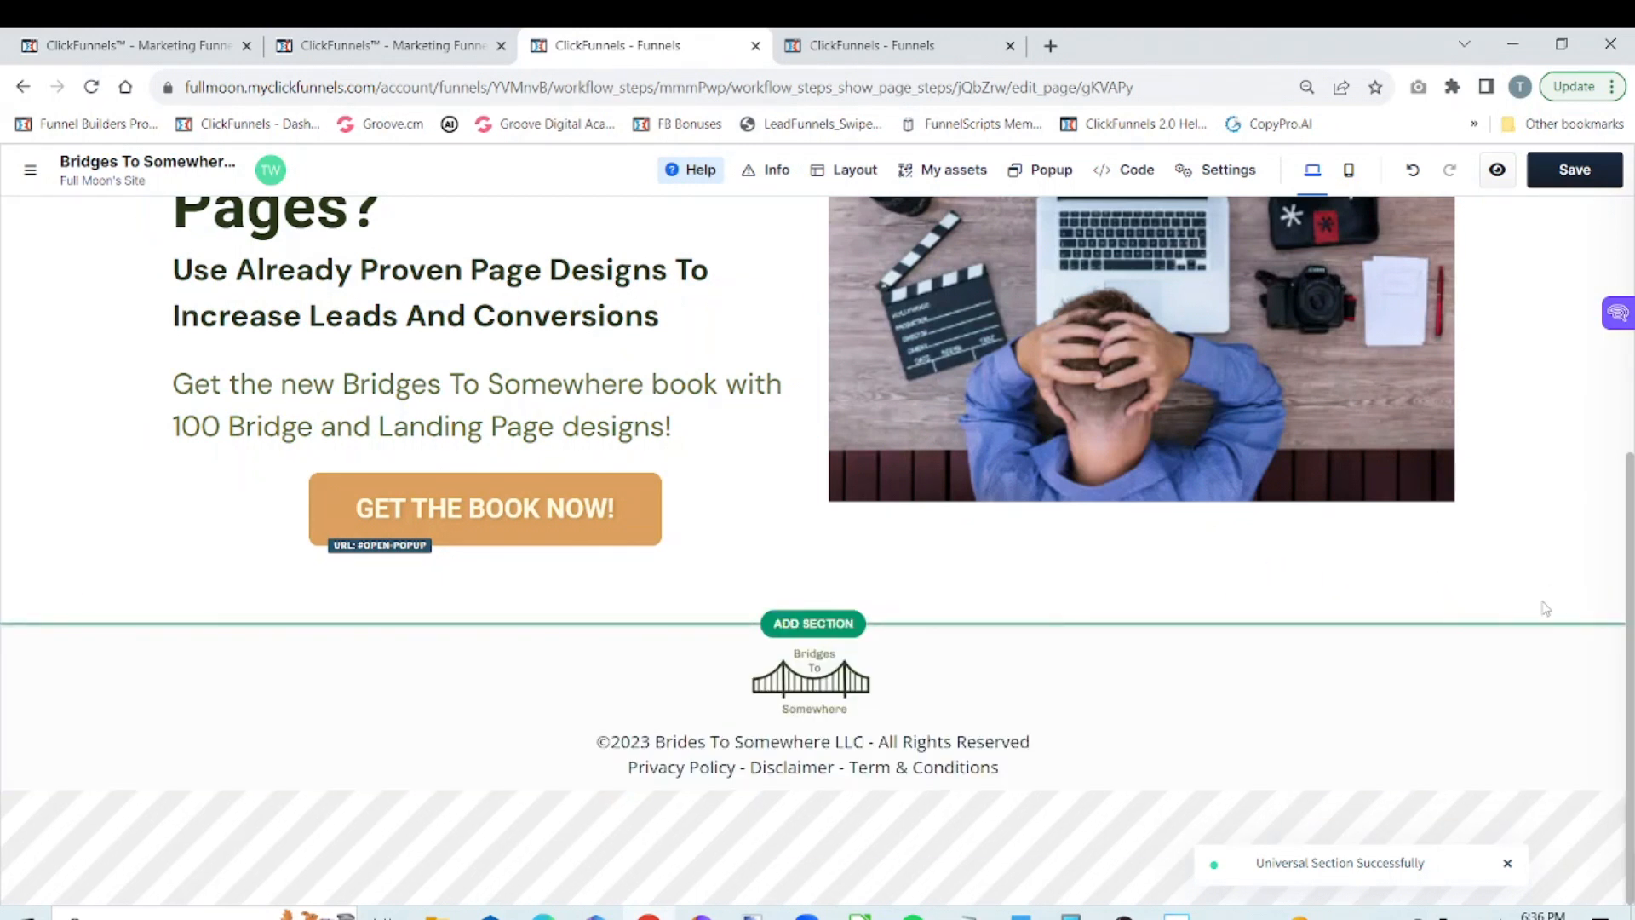
# Edit the Bridges Footer 2 universal block so its legal line reads Privacy Policy - Term & Conditions
pyautogui.moveTo(1513, 635)
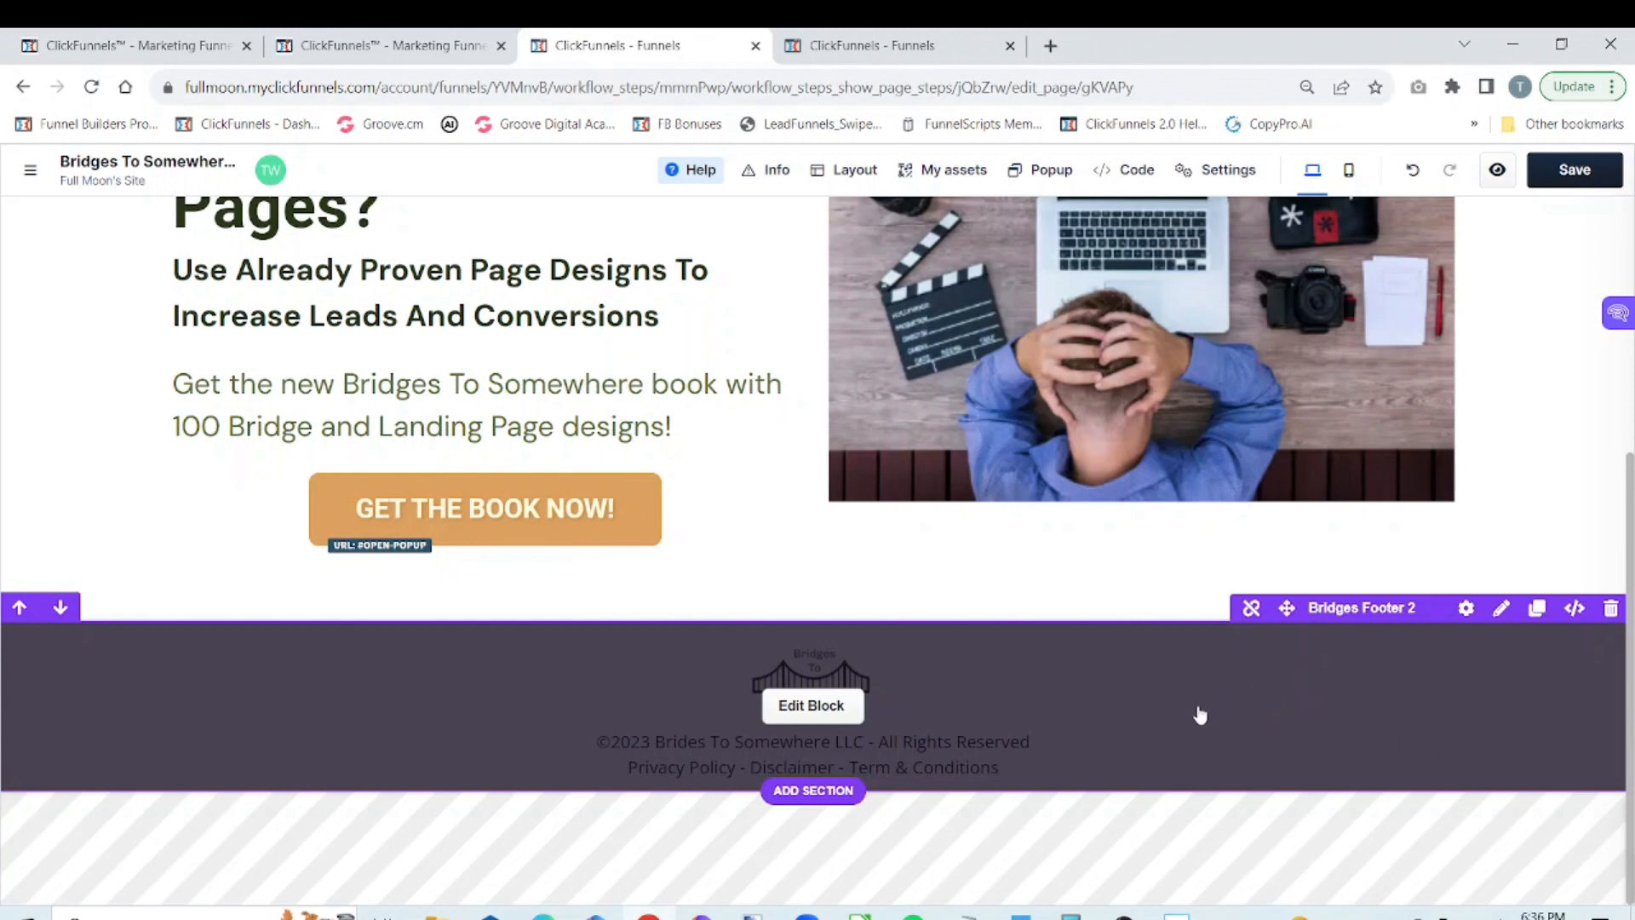
pyautogui.click(841, 717)
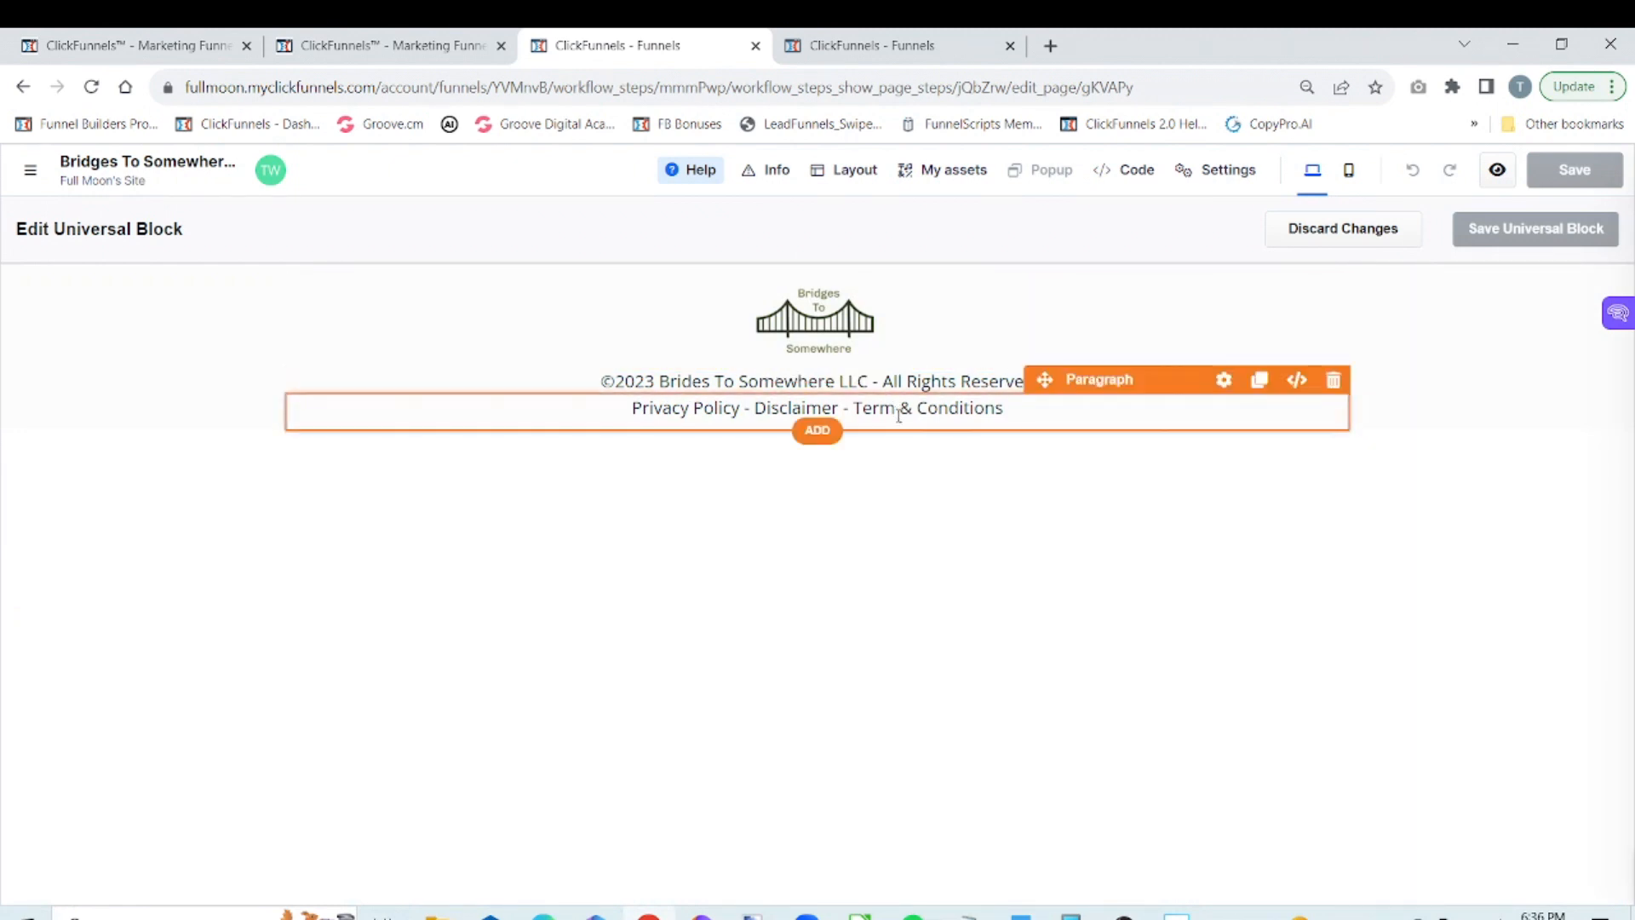
pyautogui.click(843, 407)
pyautogui.press('BackSpace')
pyautogui.press('BackSpace')
pyautogui.press('BackSpace')
pyautogui.press('BackSpace')
pyautogui.press('BackSpace')
pyautogui.press('BackSpace')
pyautogui.press('BackSpace')
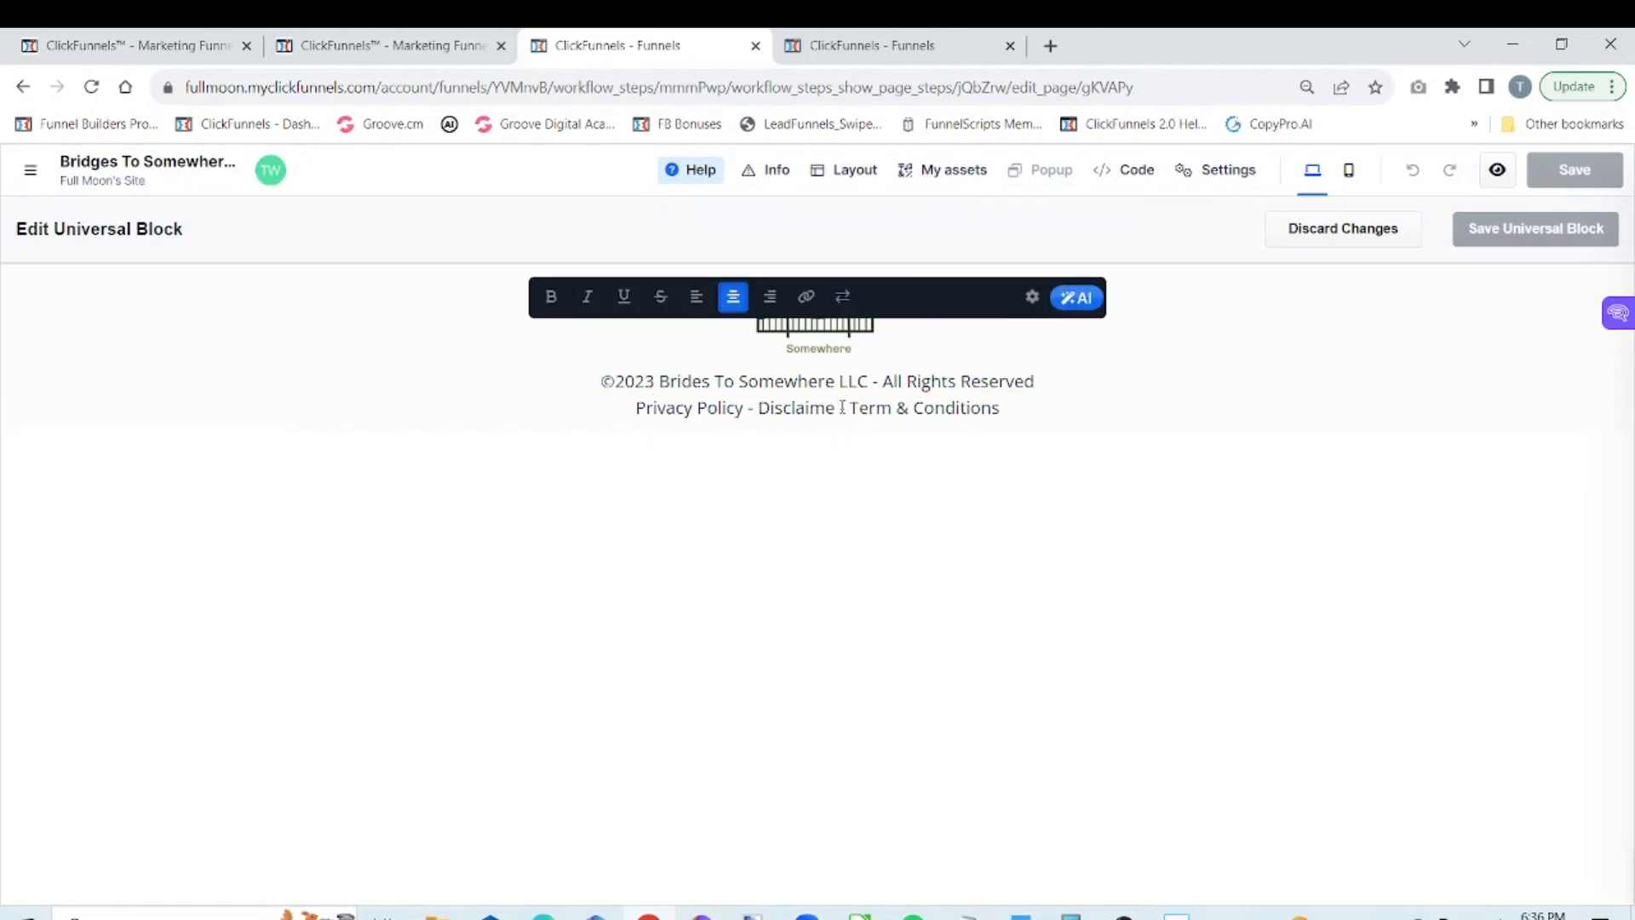
pyautogui.press('BackSpace')
pyautogui.press('BackSpace')
pyautogui.press('BackSpace')
pyautogui.press('BackSpace')
pyautogui.press('BackSpace')
pyautogui.press('BackSpace')
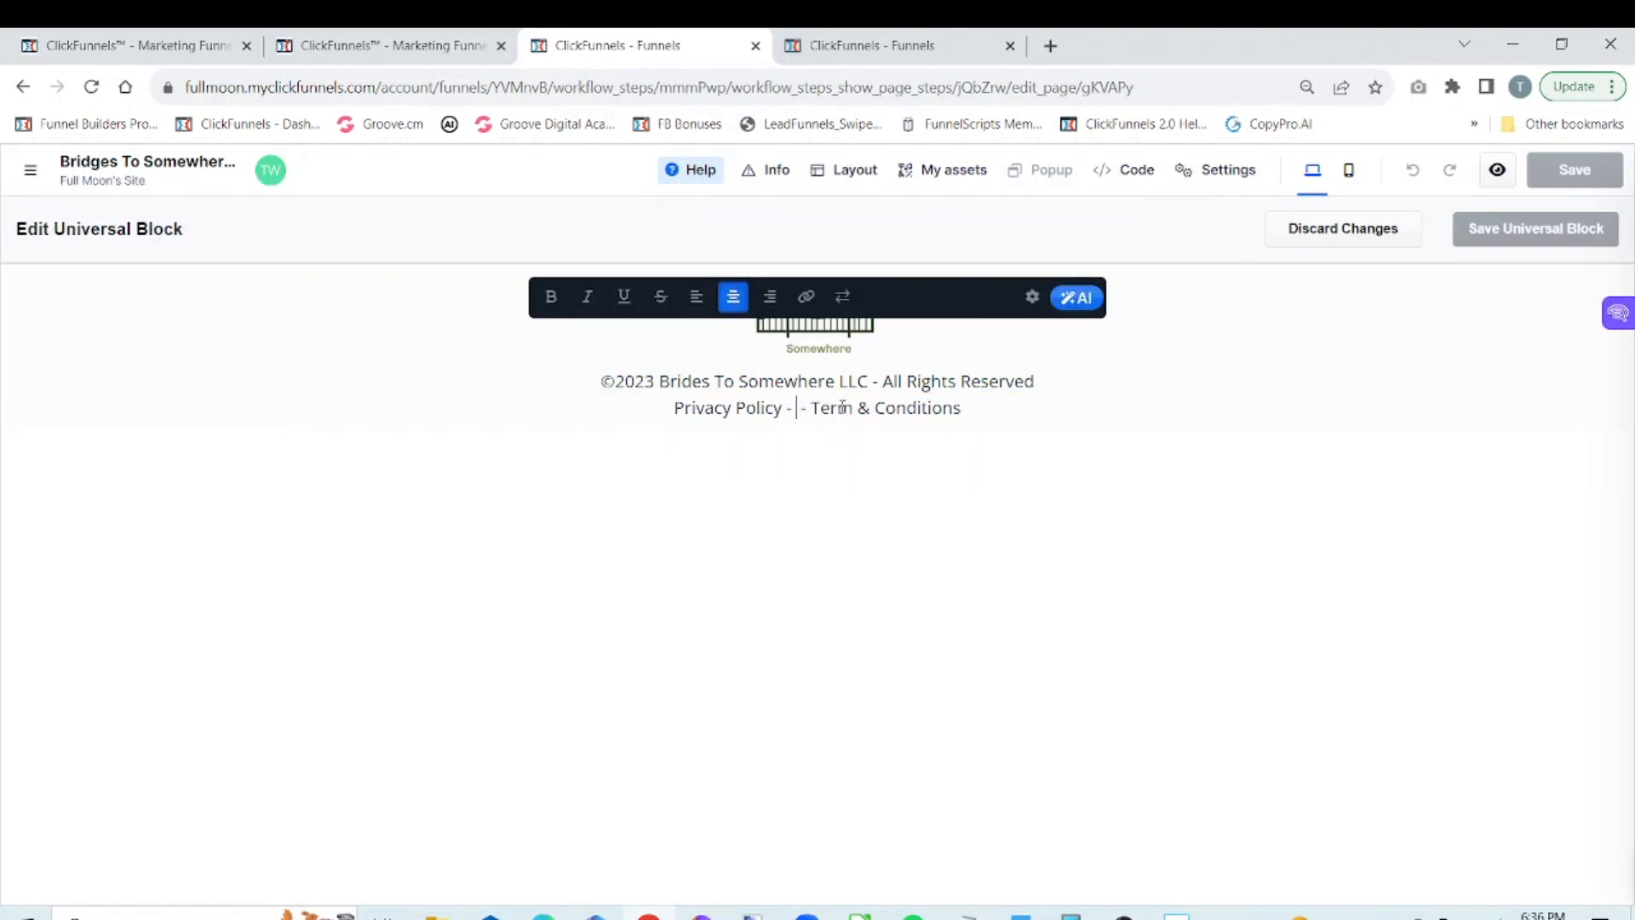
pyautogui.press('BackSpace')
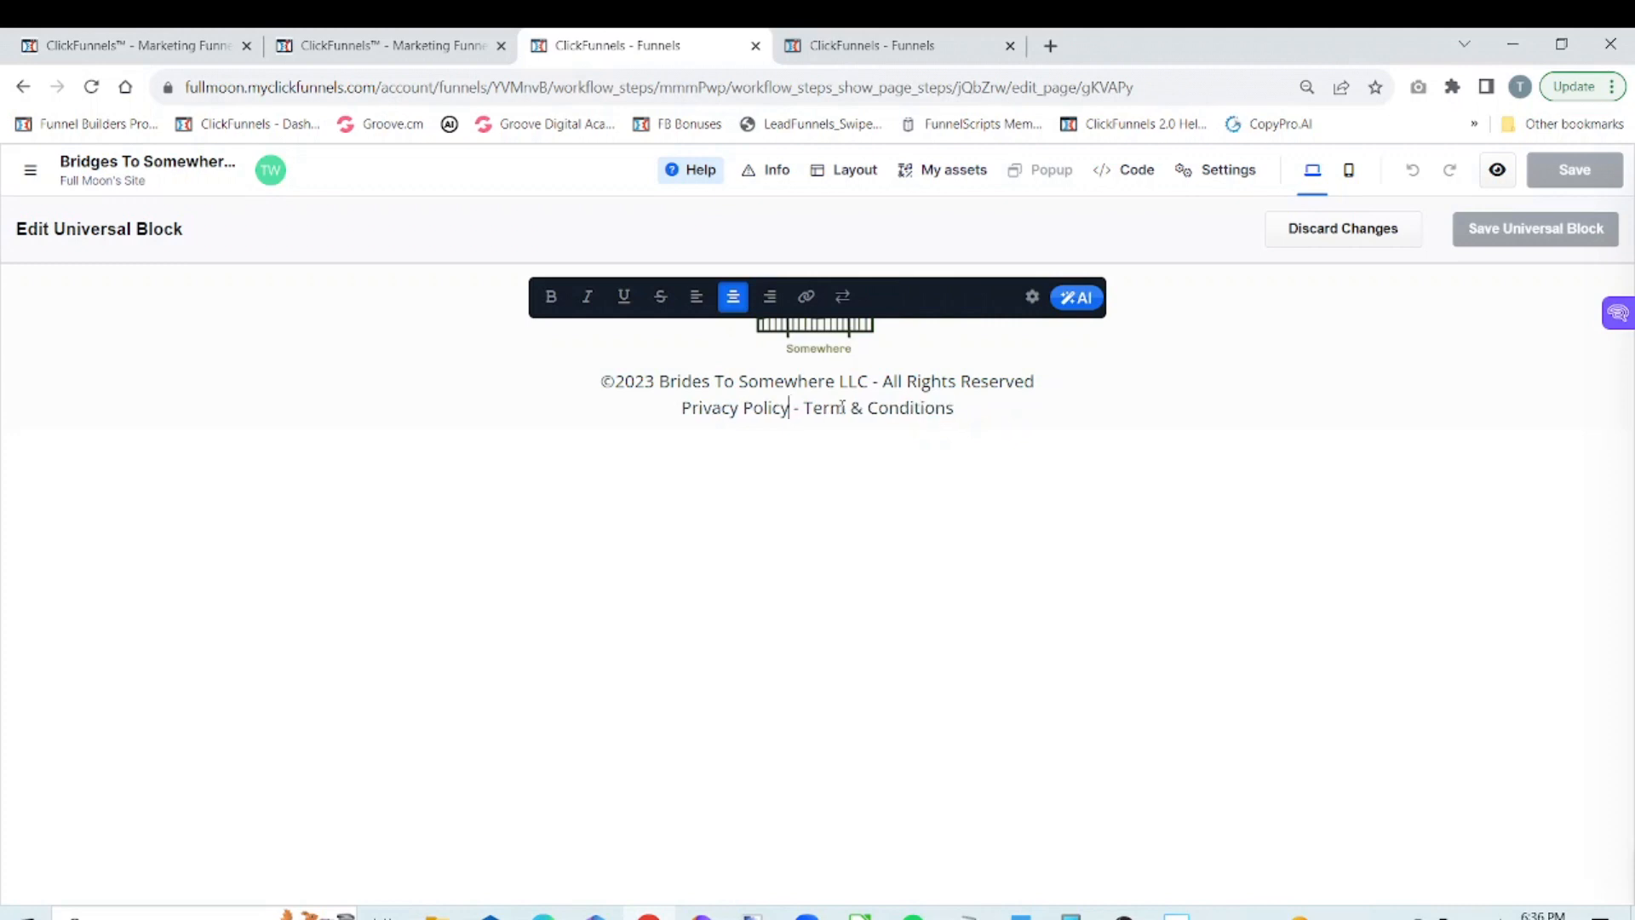
pyautogui.click(1326, 303)
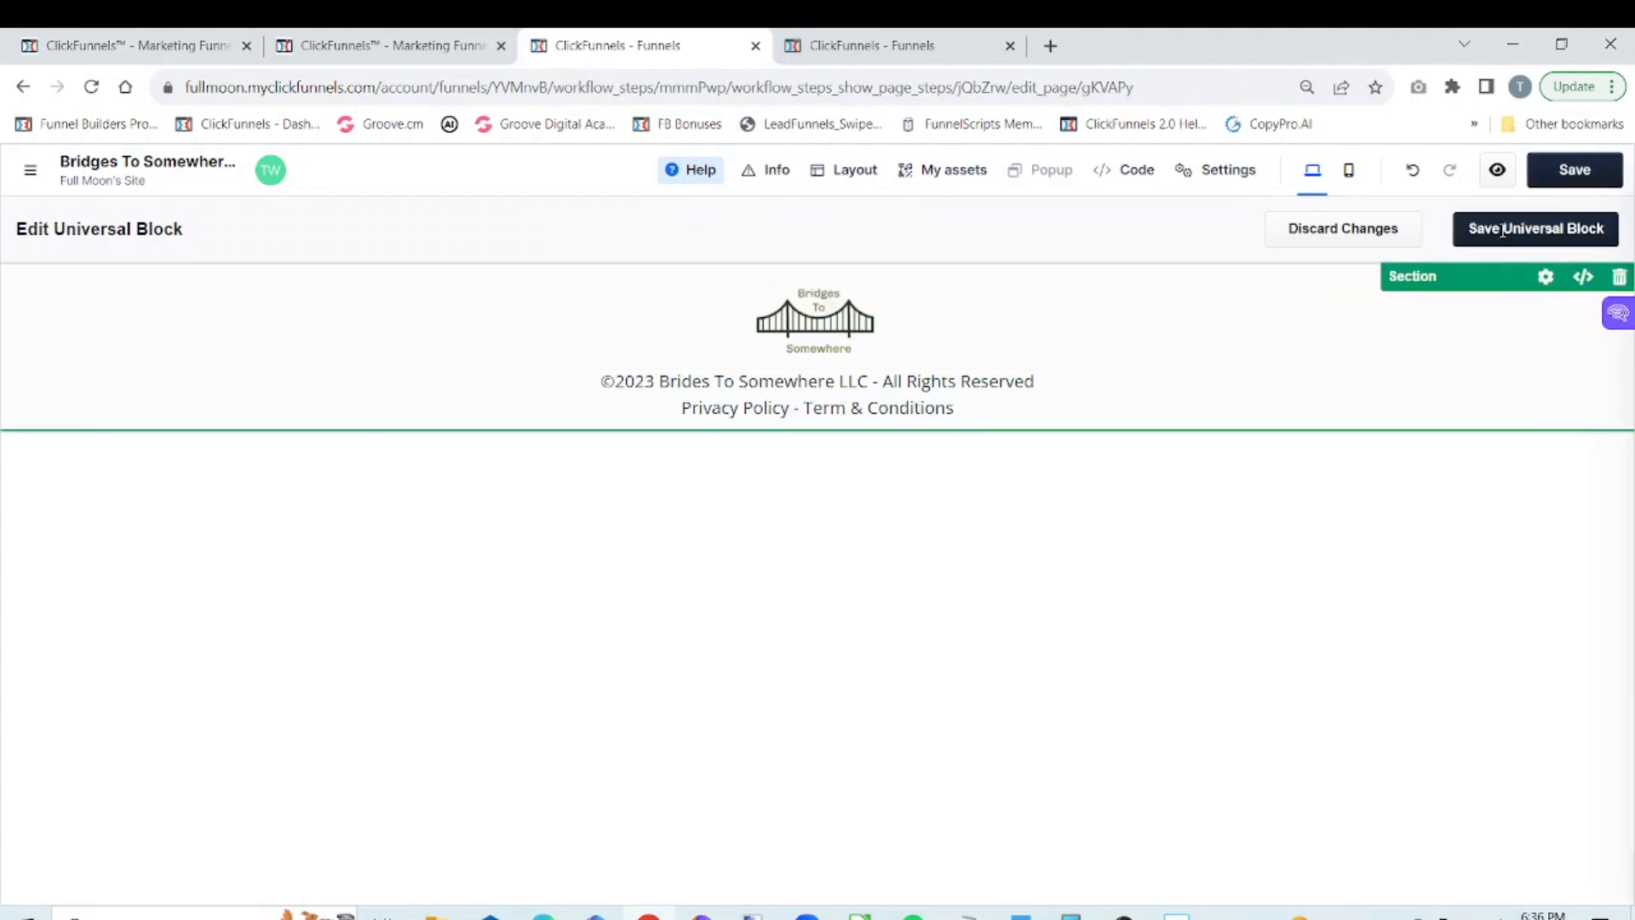
# Save the edited universal footer block and the optin page
pyautogui.click(1592, 174)
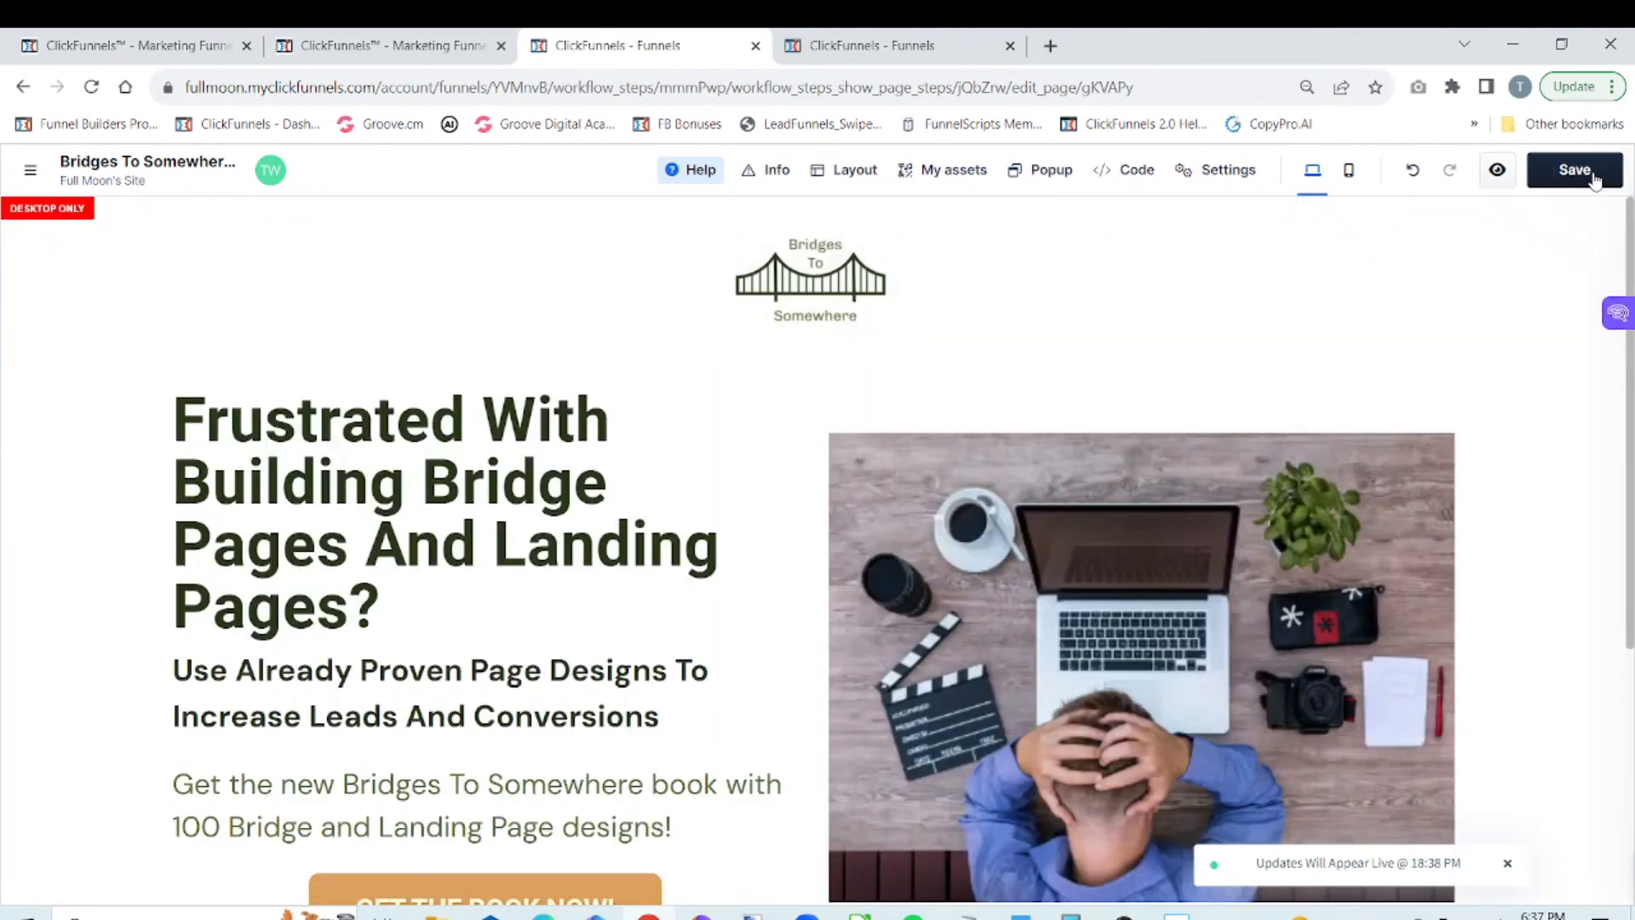
pyautogui.moveTo(1630, 545); pyautogui.dragTo(1630, 801)
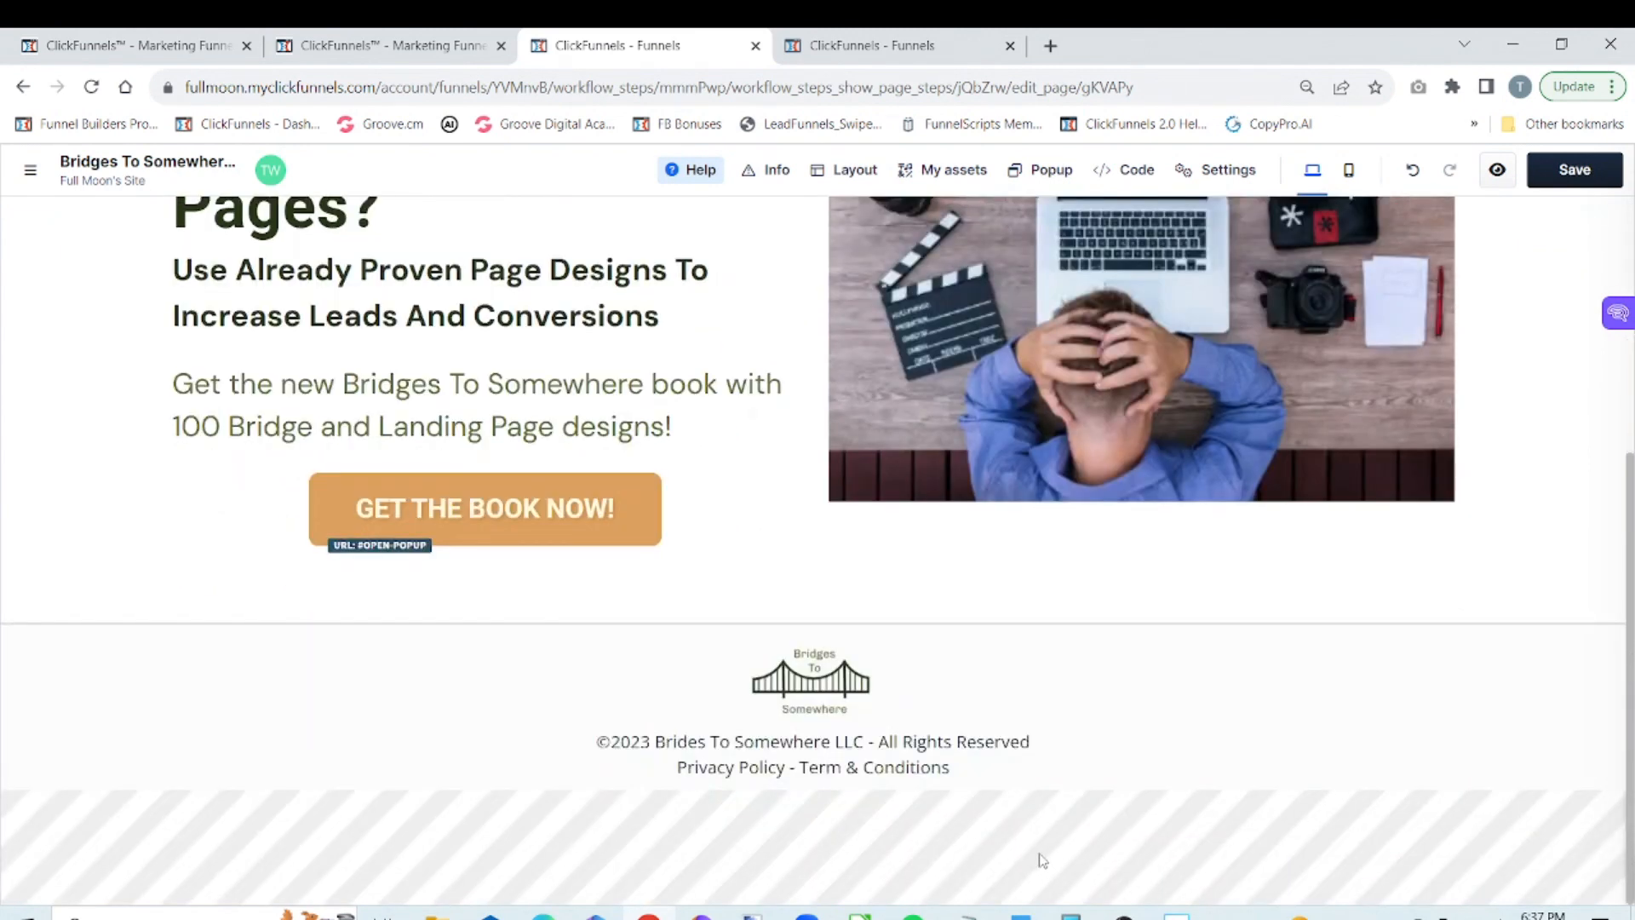
pyautogui.moveTo(1062, 741)
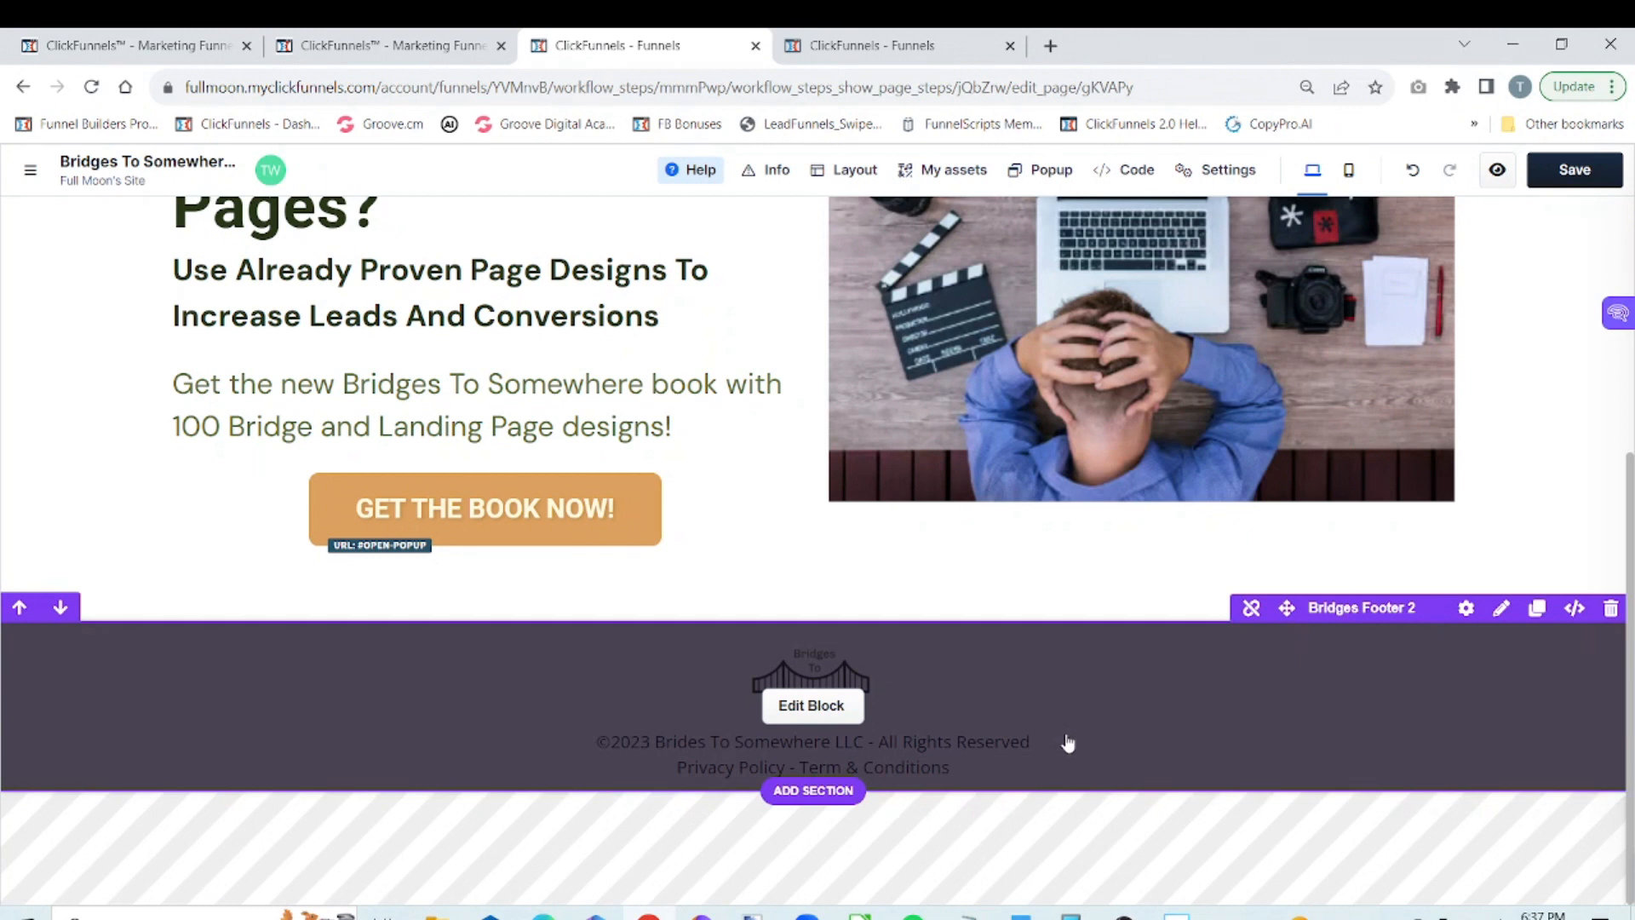
pyautogui.click(1598, 184)
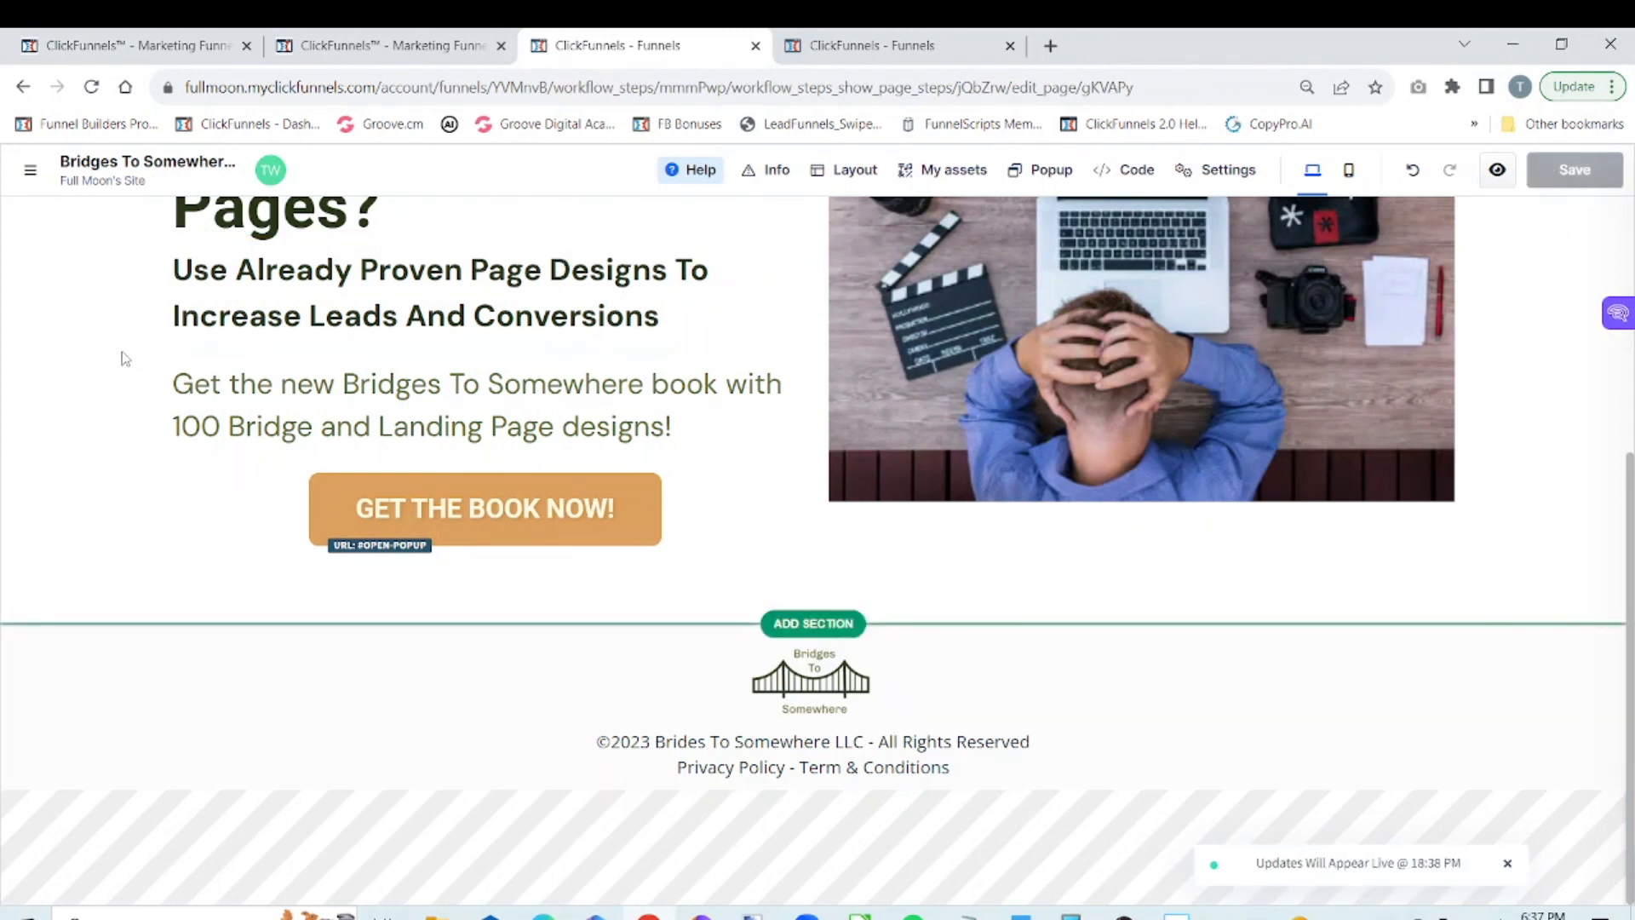
# Open the Bridges To Somewhere Thank You V1 page from the funnel for editing and hide the funnel overview
pyautogui.click(30, 170)
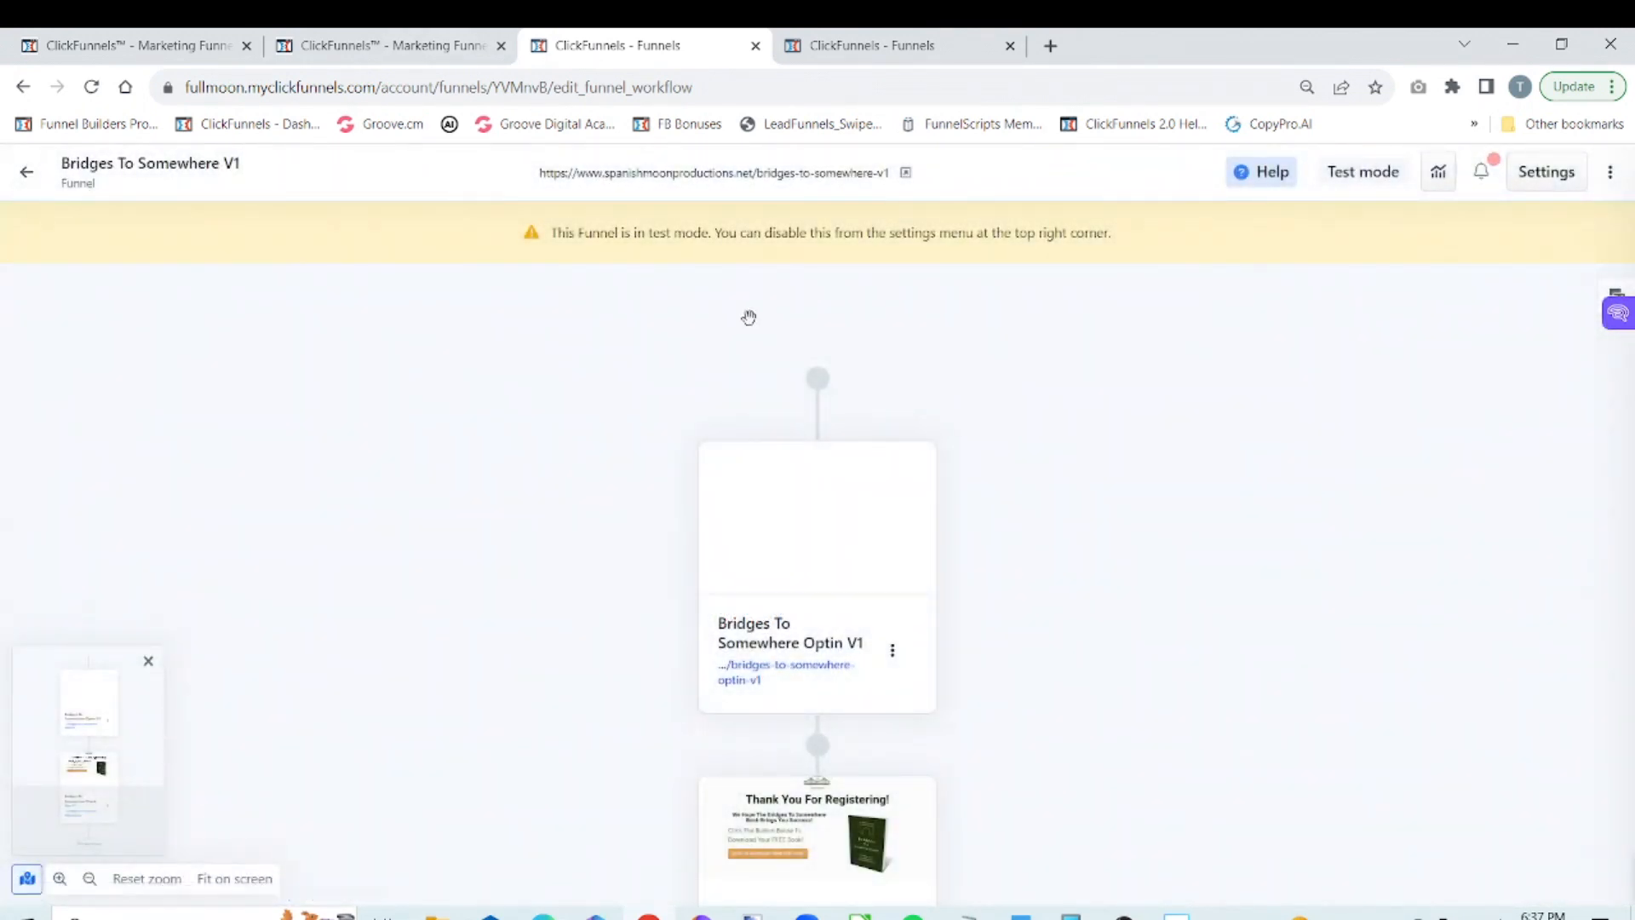
pyautogui.moveTo(1154, 706); pyautogui.dragTo(1172, 448)
pyautogui.scroll(-1, 1160, 551)
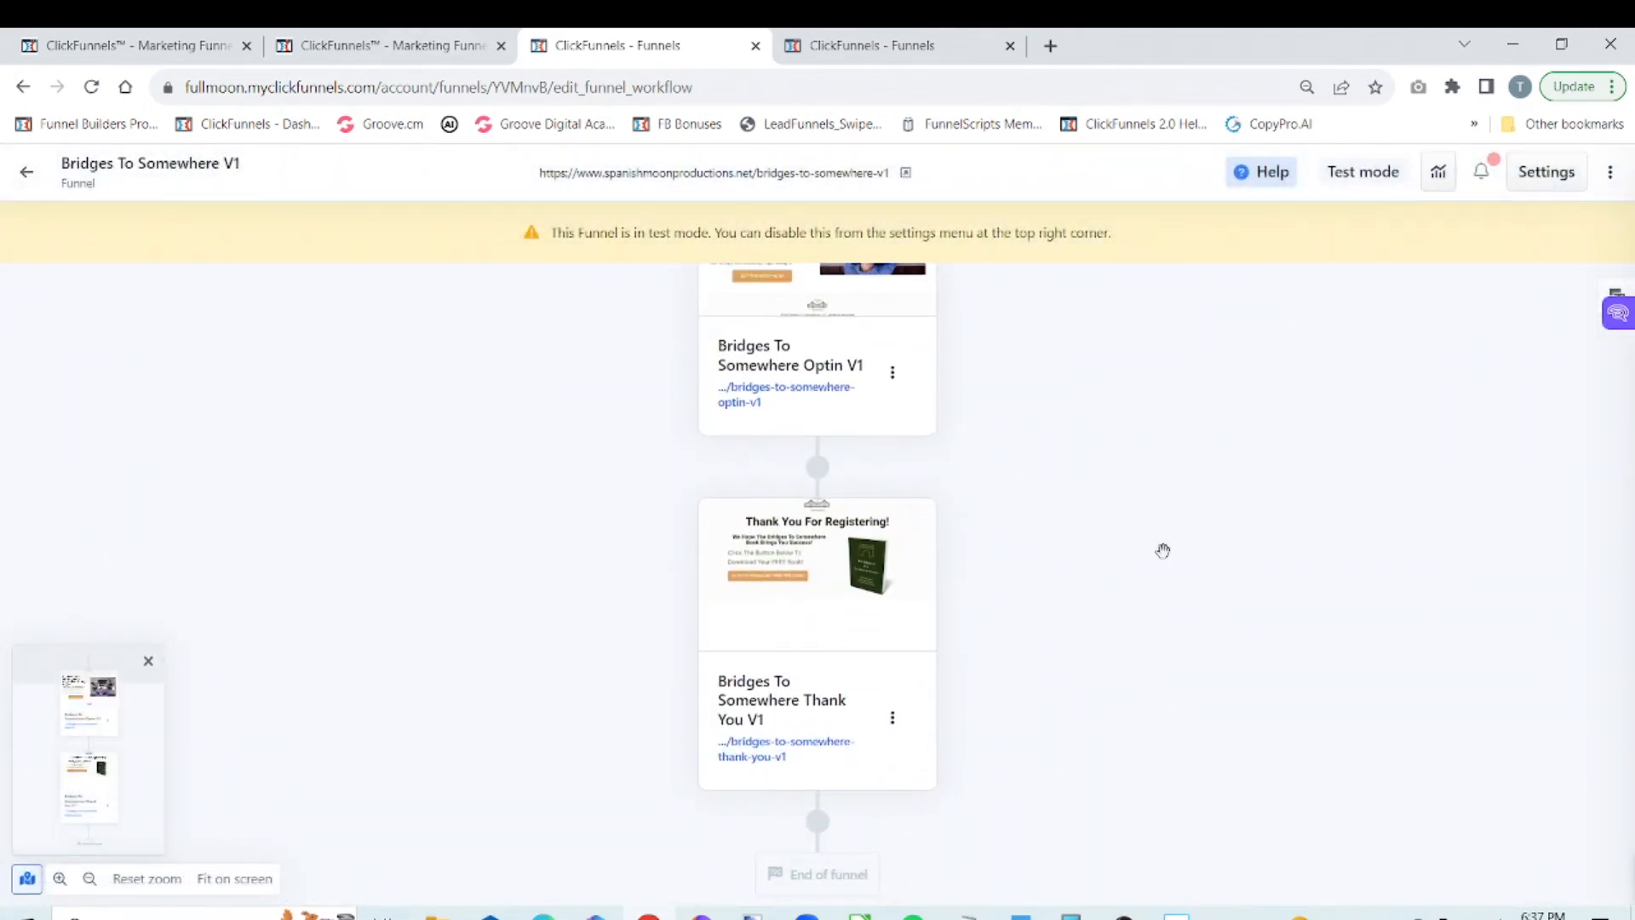
pyautogui.moveTo(952, 529)
pyautogui.click(822, 526)
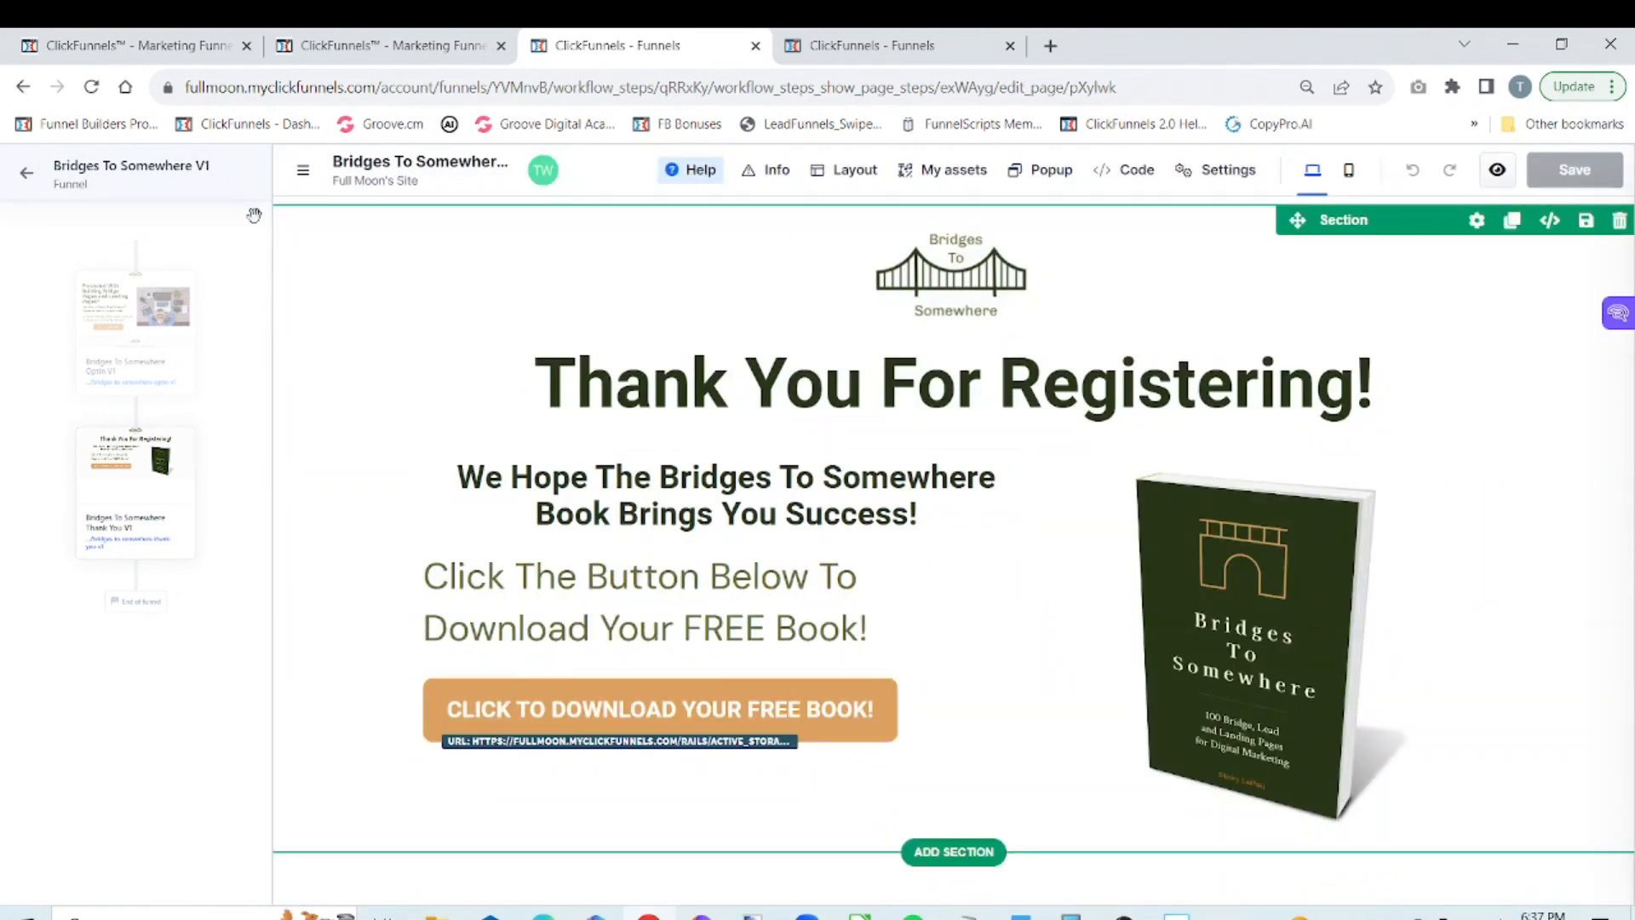
pyautogui.click(304, 176)
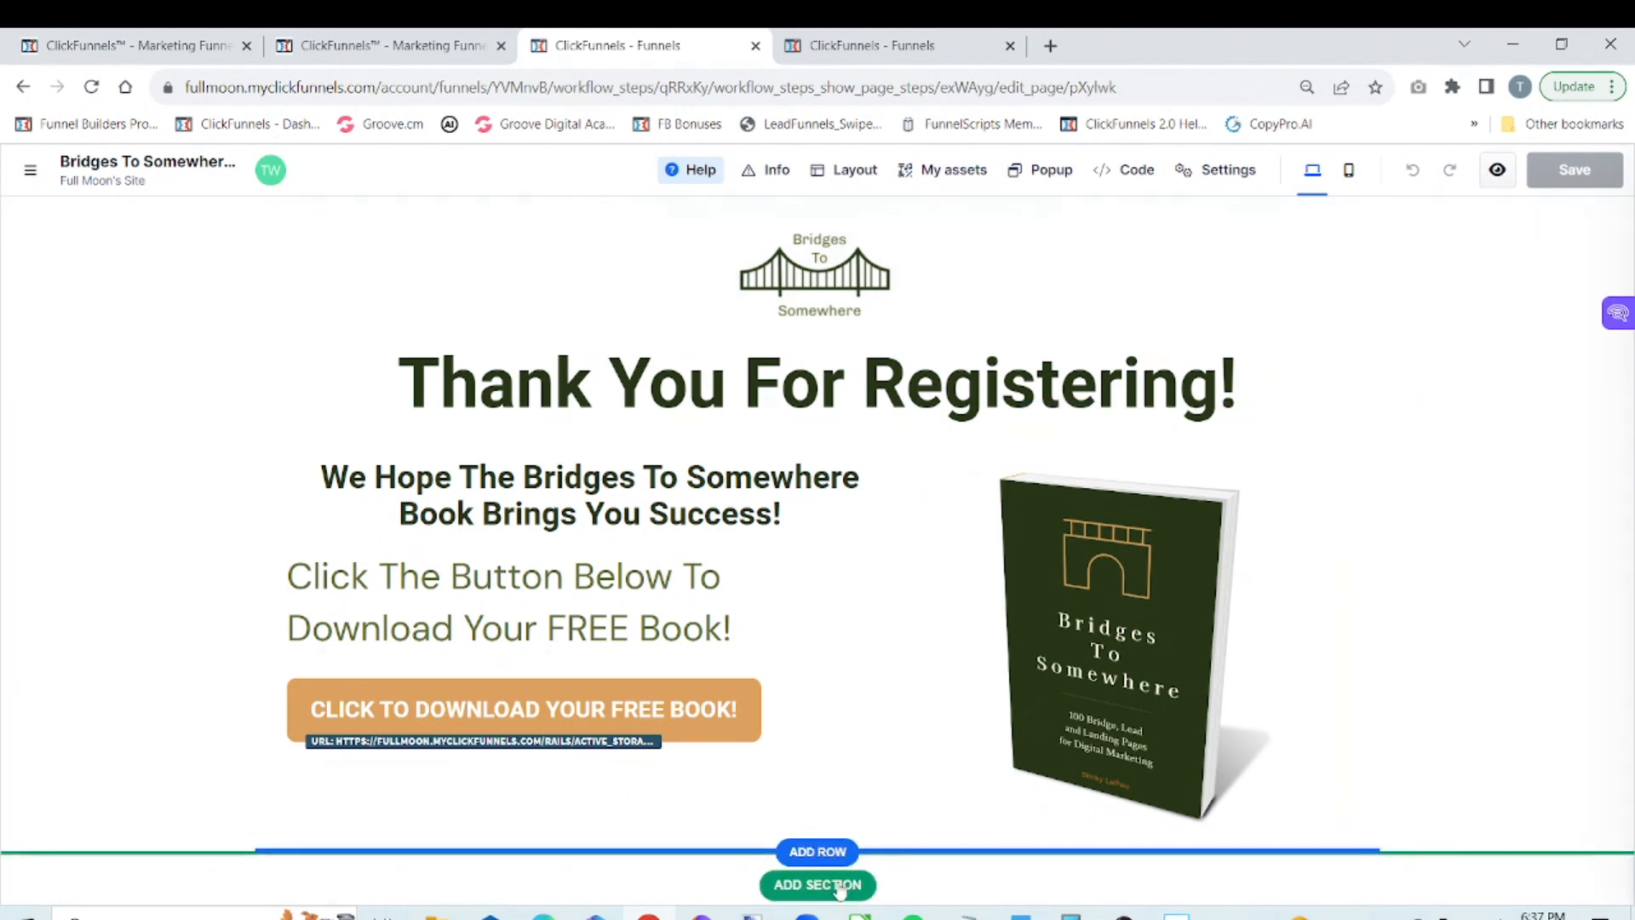
# Add the Bridges Footer 2 universal block as a new section below the thank you page's content
pyautogui.click(839, 887)
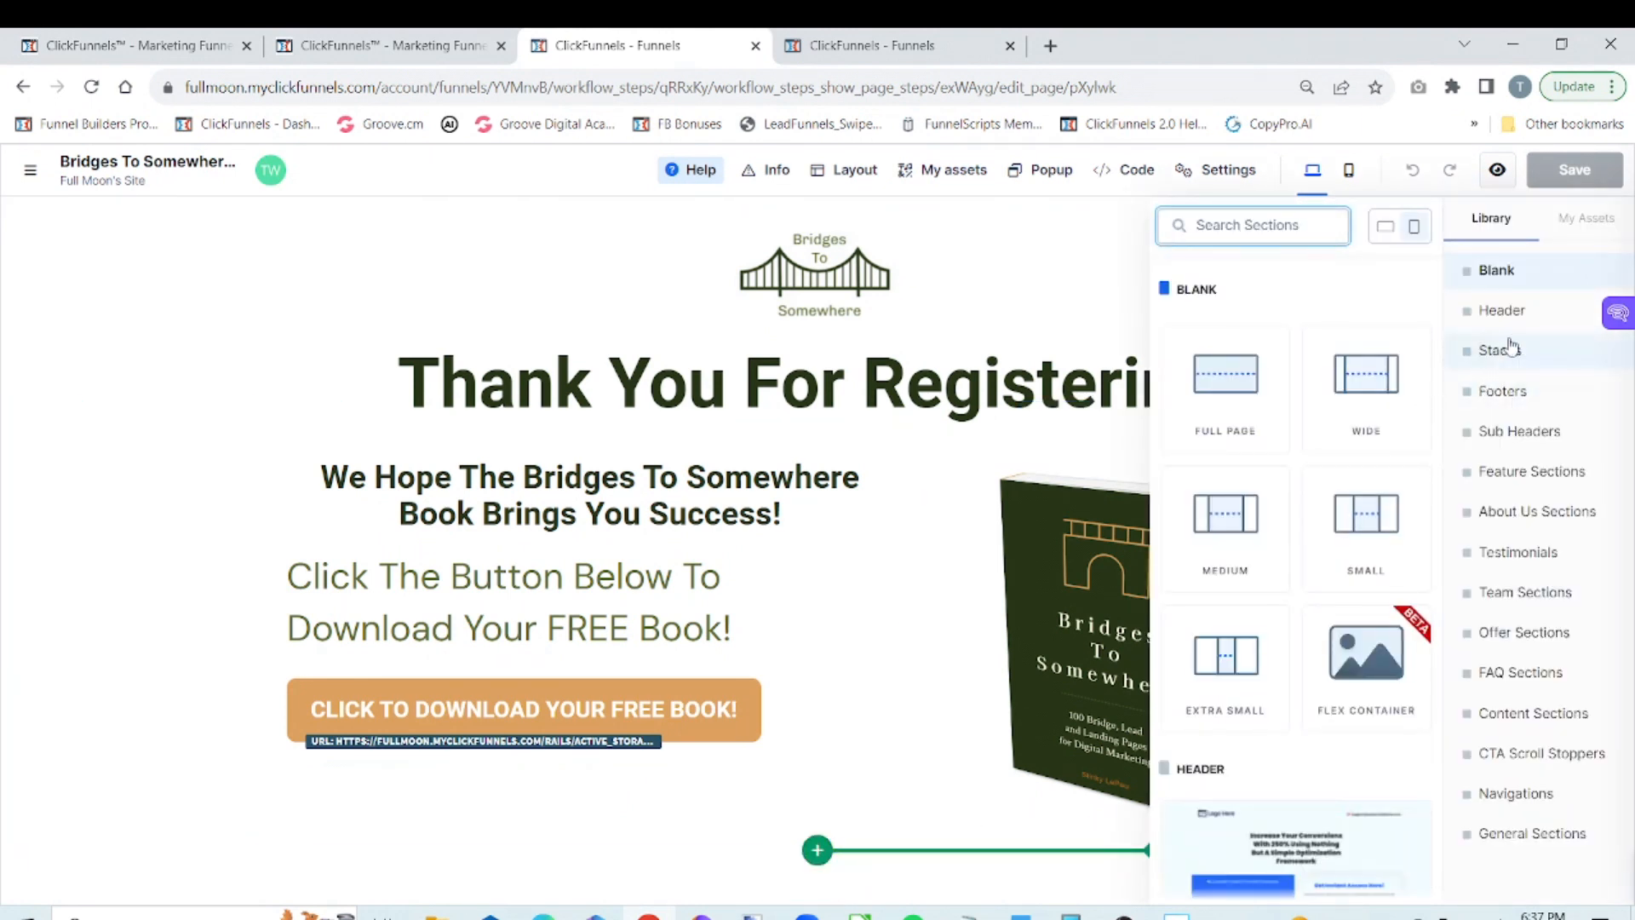
pyautogui.click(1587, 223)
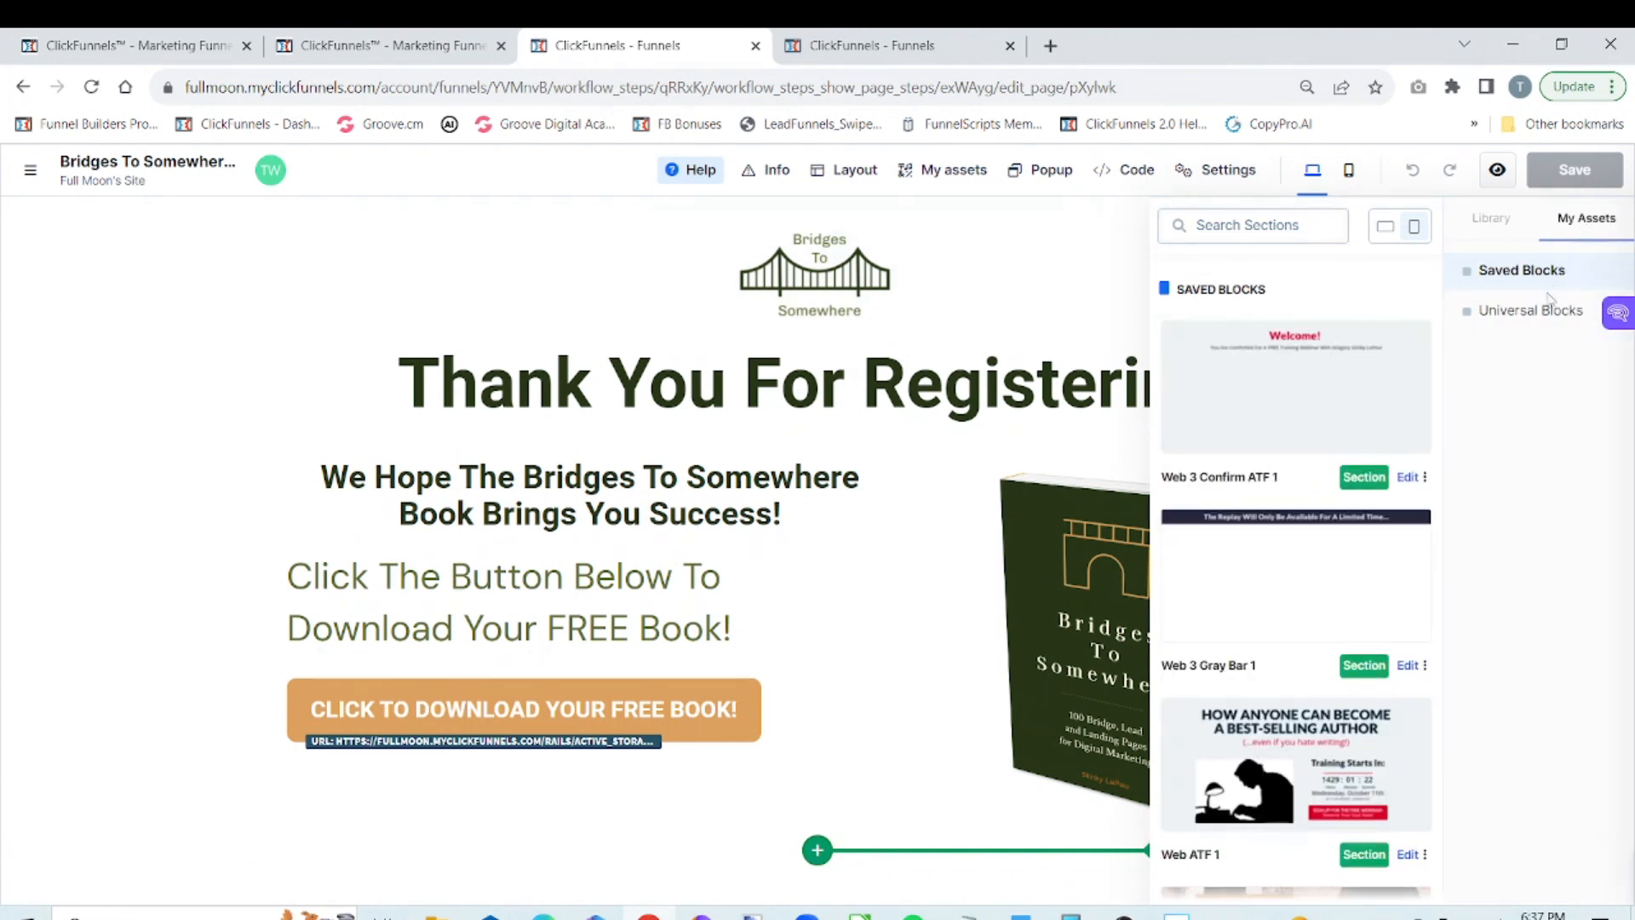
pyautogui.click(1533, 312)
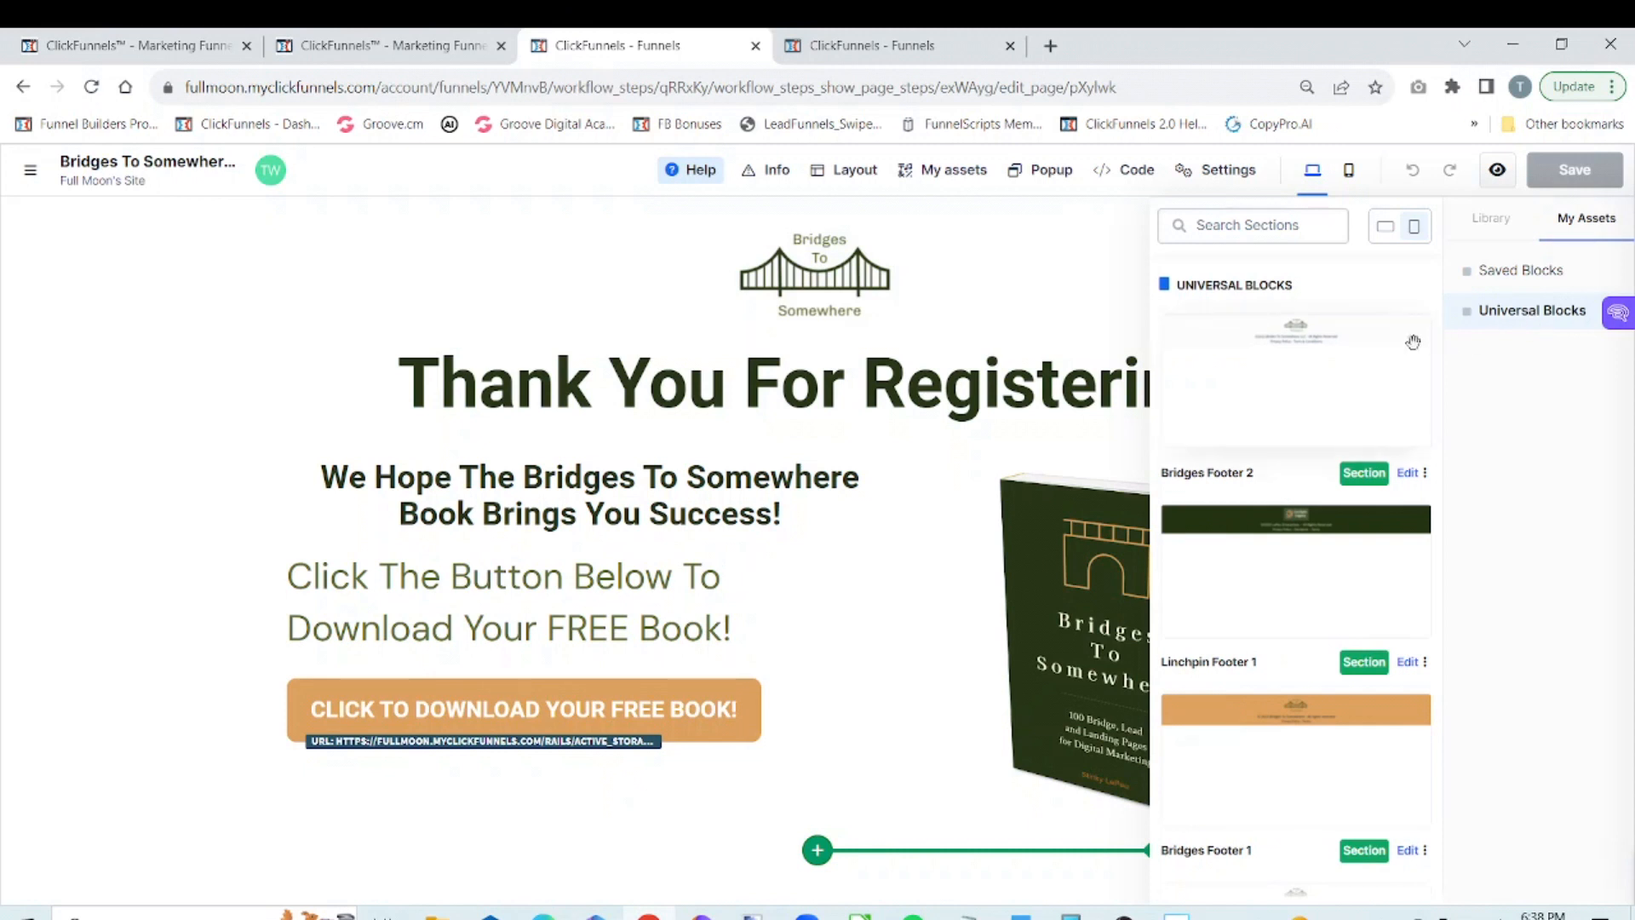
pyautogui.click(1387, 229)
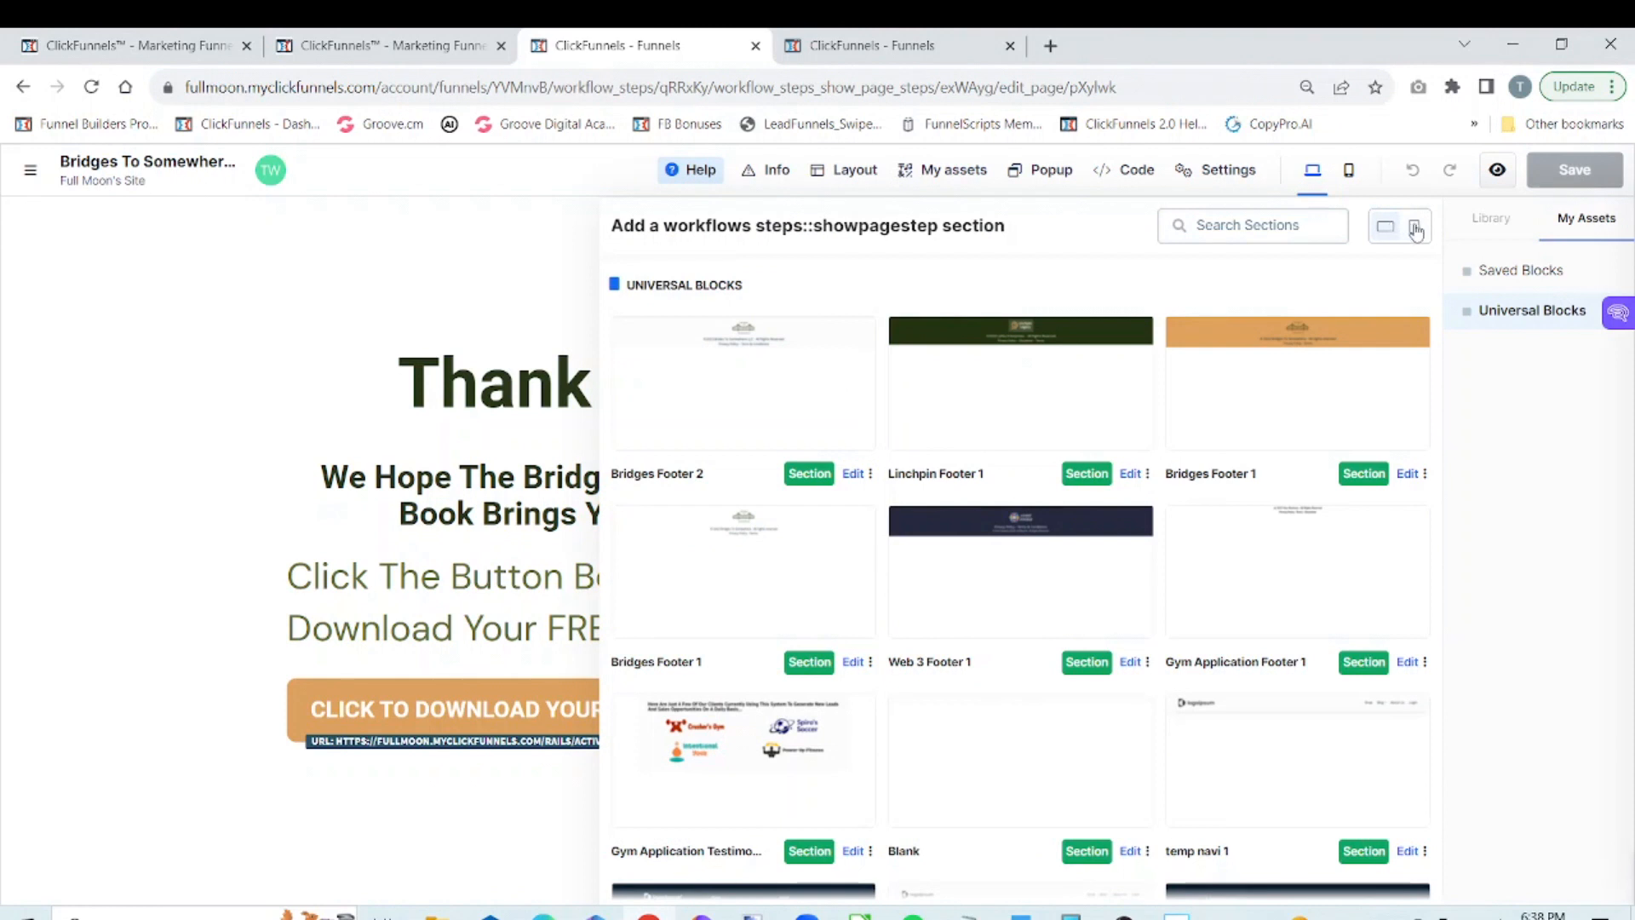
pyautogui.click(1415, 228)
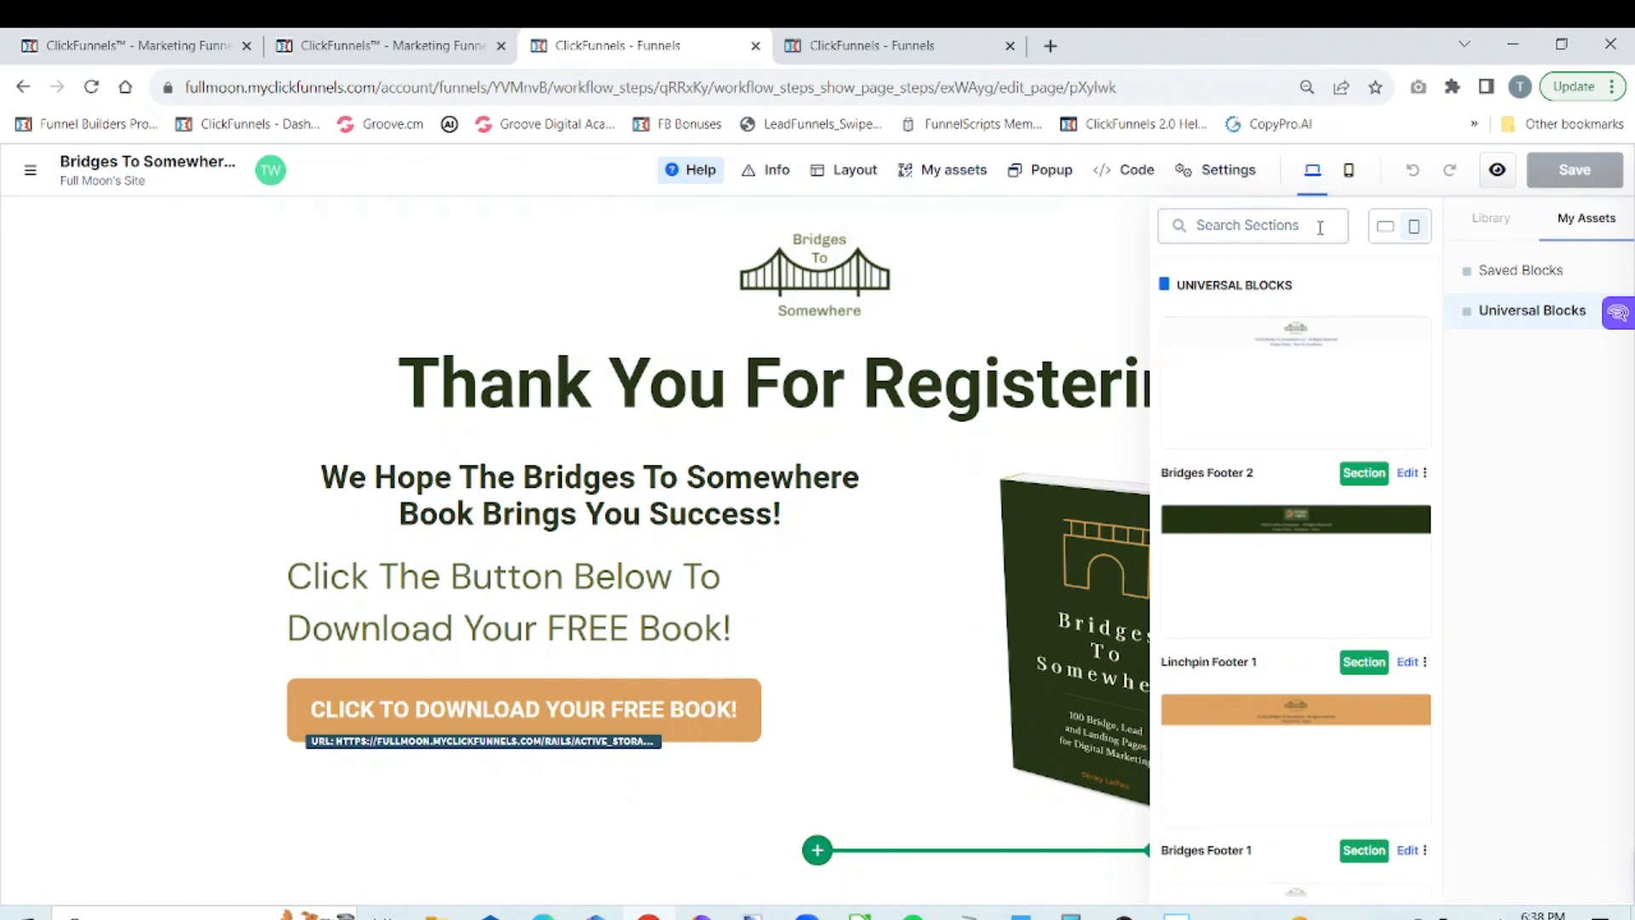
pyautogui.click(1269, 384)
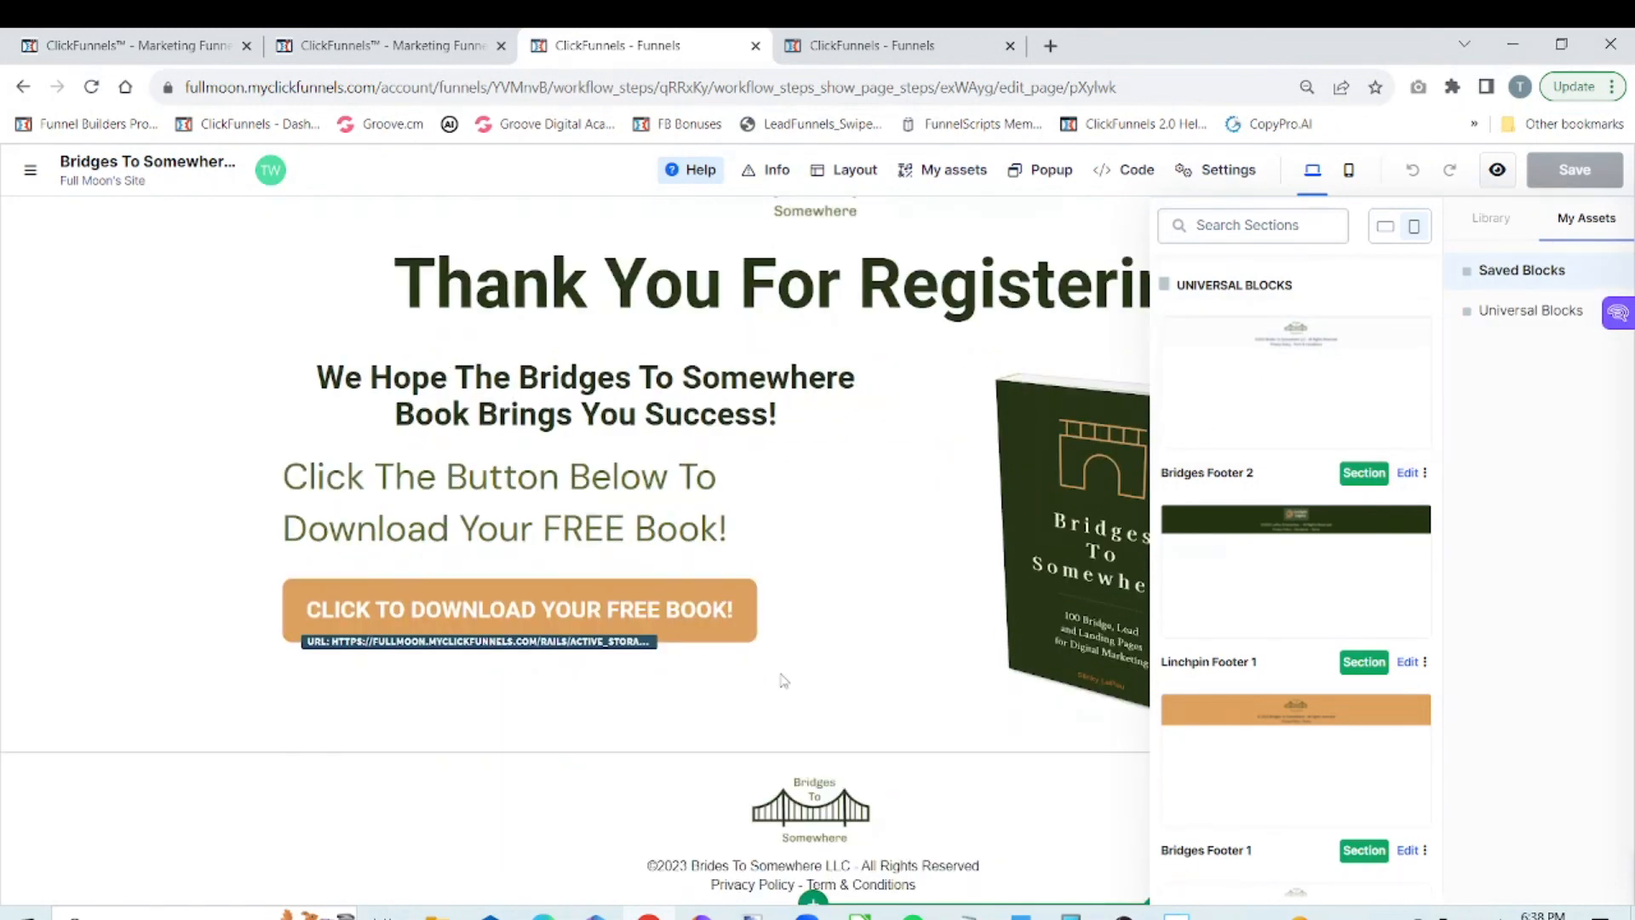
# Edit the Bridges Footer 2 universal block on the thank you page so its legal line reads only Privacy Policy
pyautogui.click(585, 849)
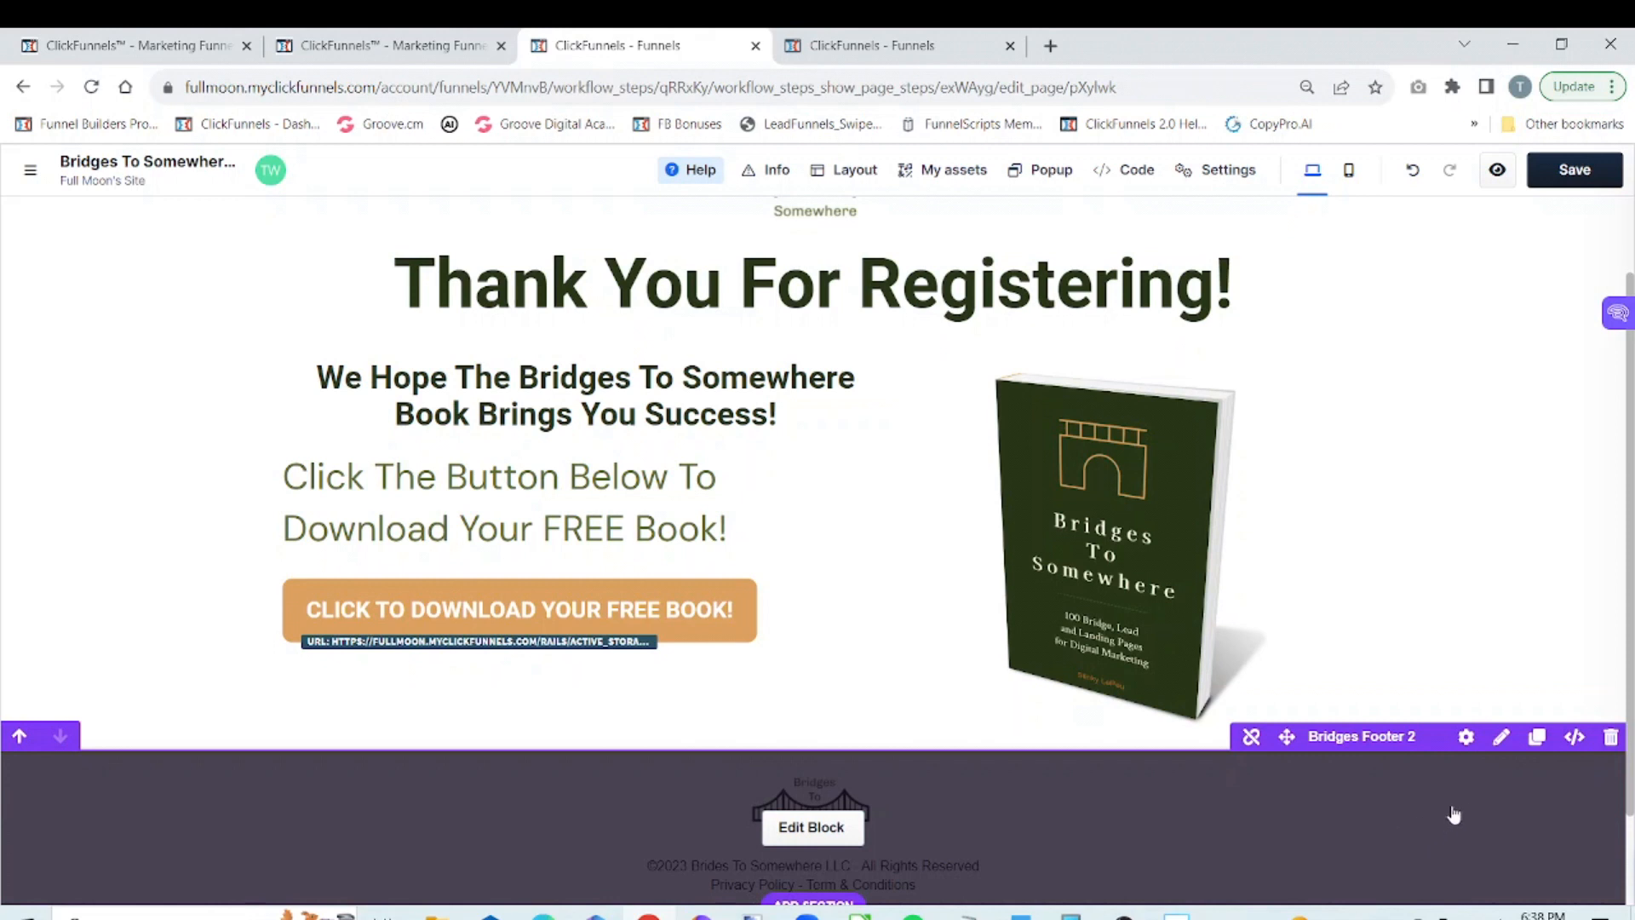
pyautogui.click(813, 828)
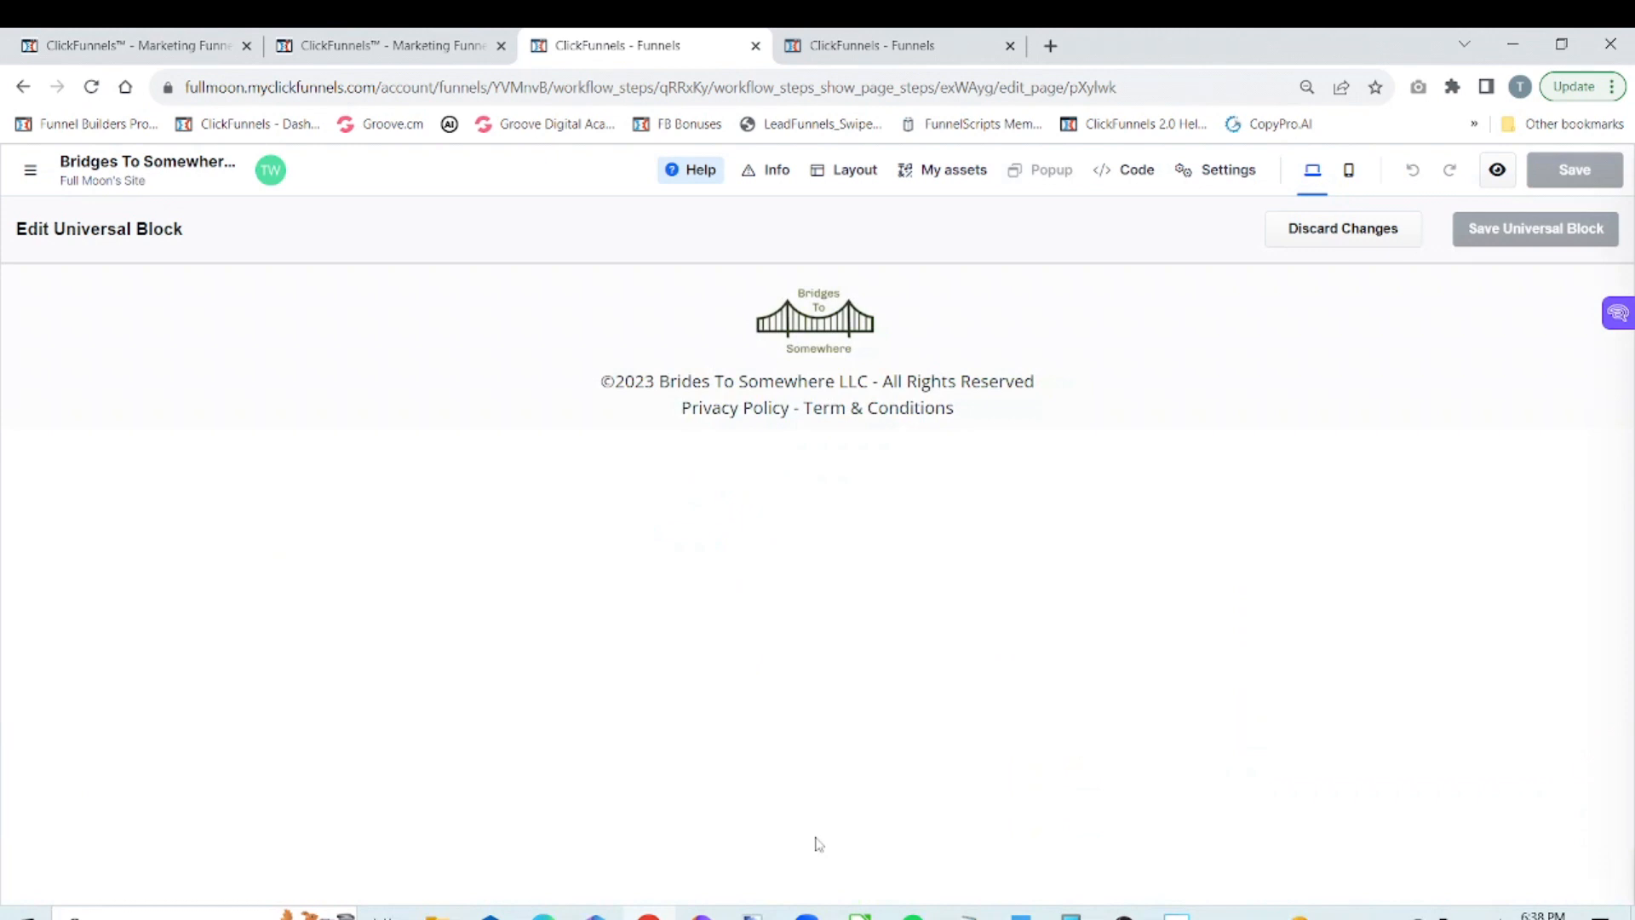
pyautogui.click(970, 416)
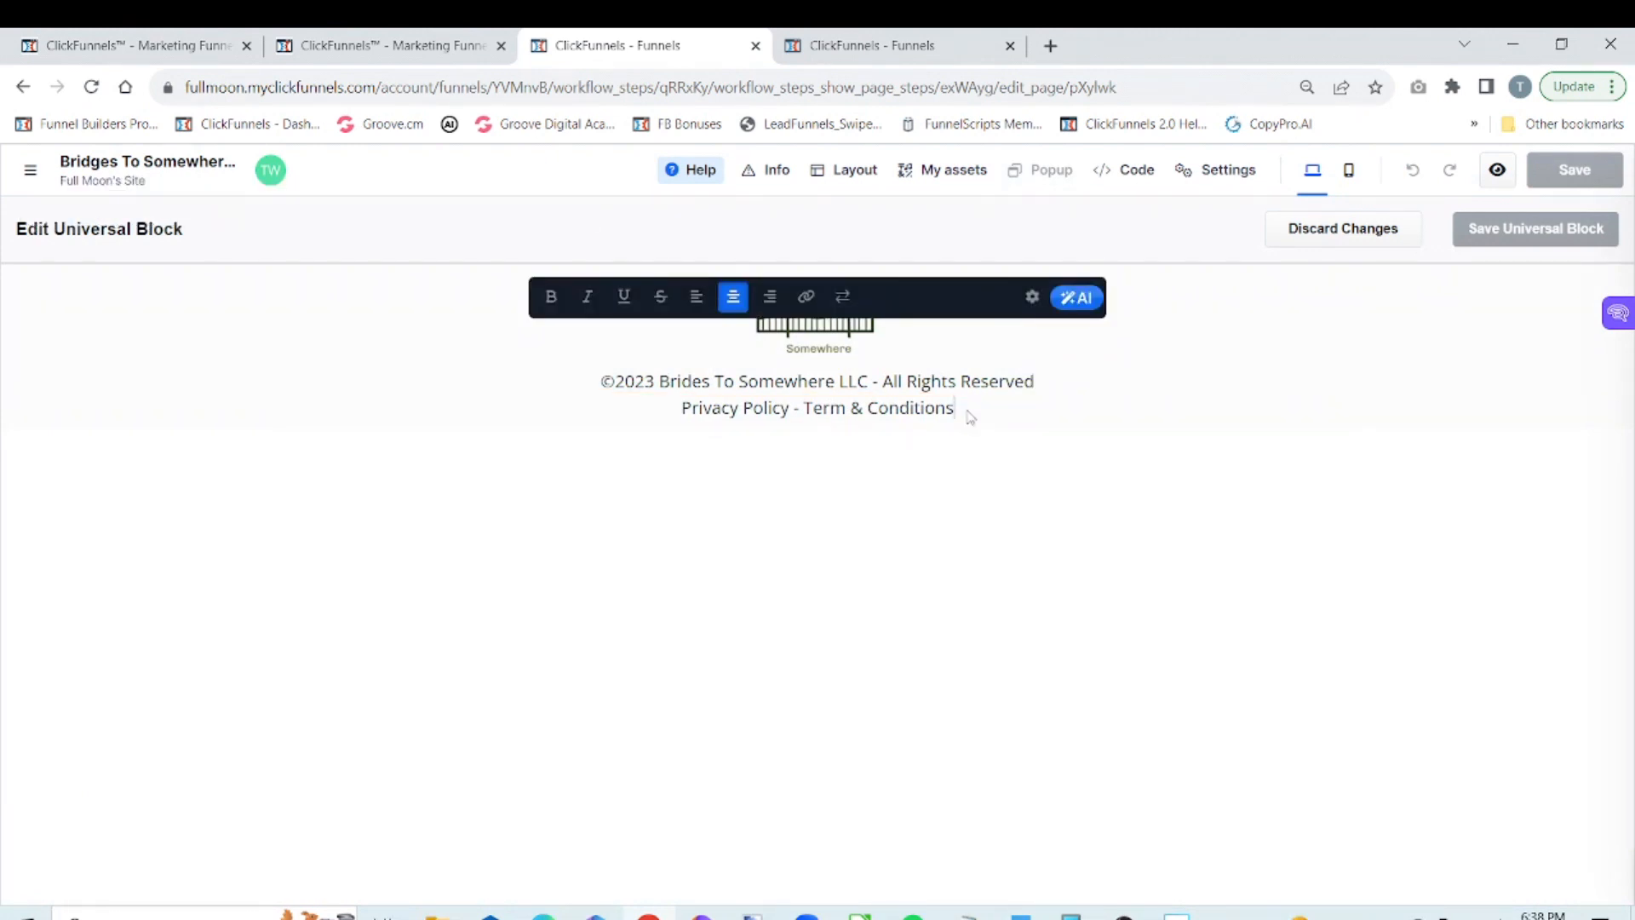
pyautogui.press('BackSpace')
pyautogui.press('BackSpace')
pyautogui.press('BackSpace')
pyautogui.press('BackSpace')
pyautogui.press('BackSpace')
pyautogui.press('BackSpace')
pyautogui.press('BackSpace')
pyautogui.press('BackSpace')
pyautogui.press('BackSpace')
pyautogui.press('BackSpace')
pyautogui.press('BackSpace')
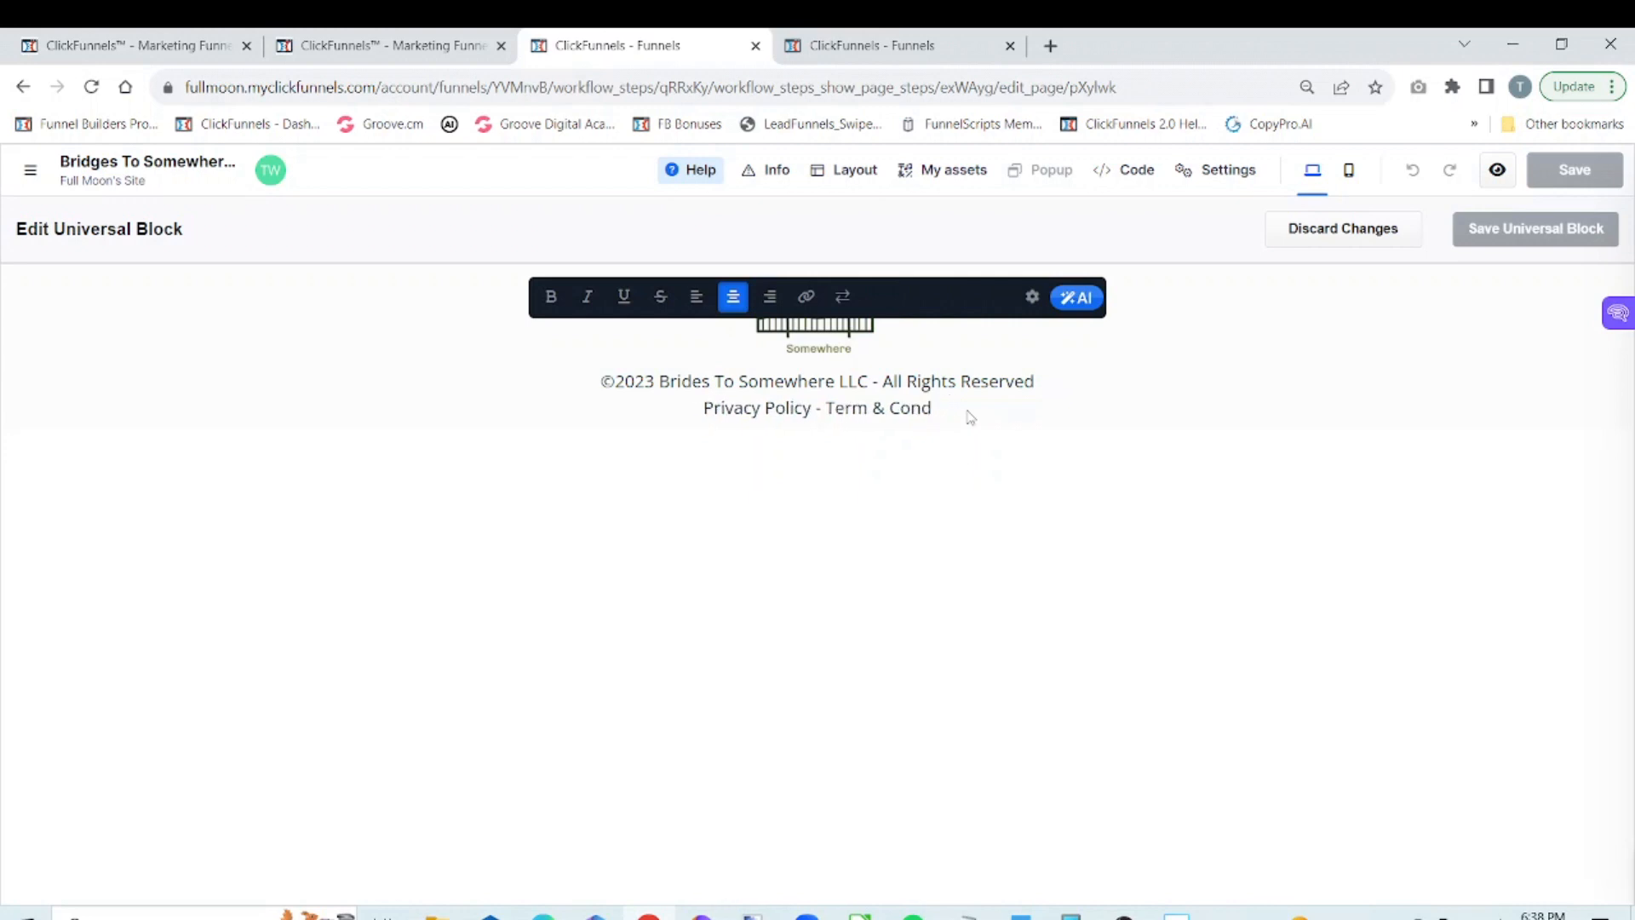
pyautogui.press('BackSpace')
pyautogui.press('BackSpace')
pyautogui.press('BackSpace')
pyautogui.press('BackSpace')
pyautogui.press('BackSpace')
pyautogui.press('BackSpace')
pyautogui.press('BackSpace')
pyautogui.press('BackSpace')
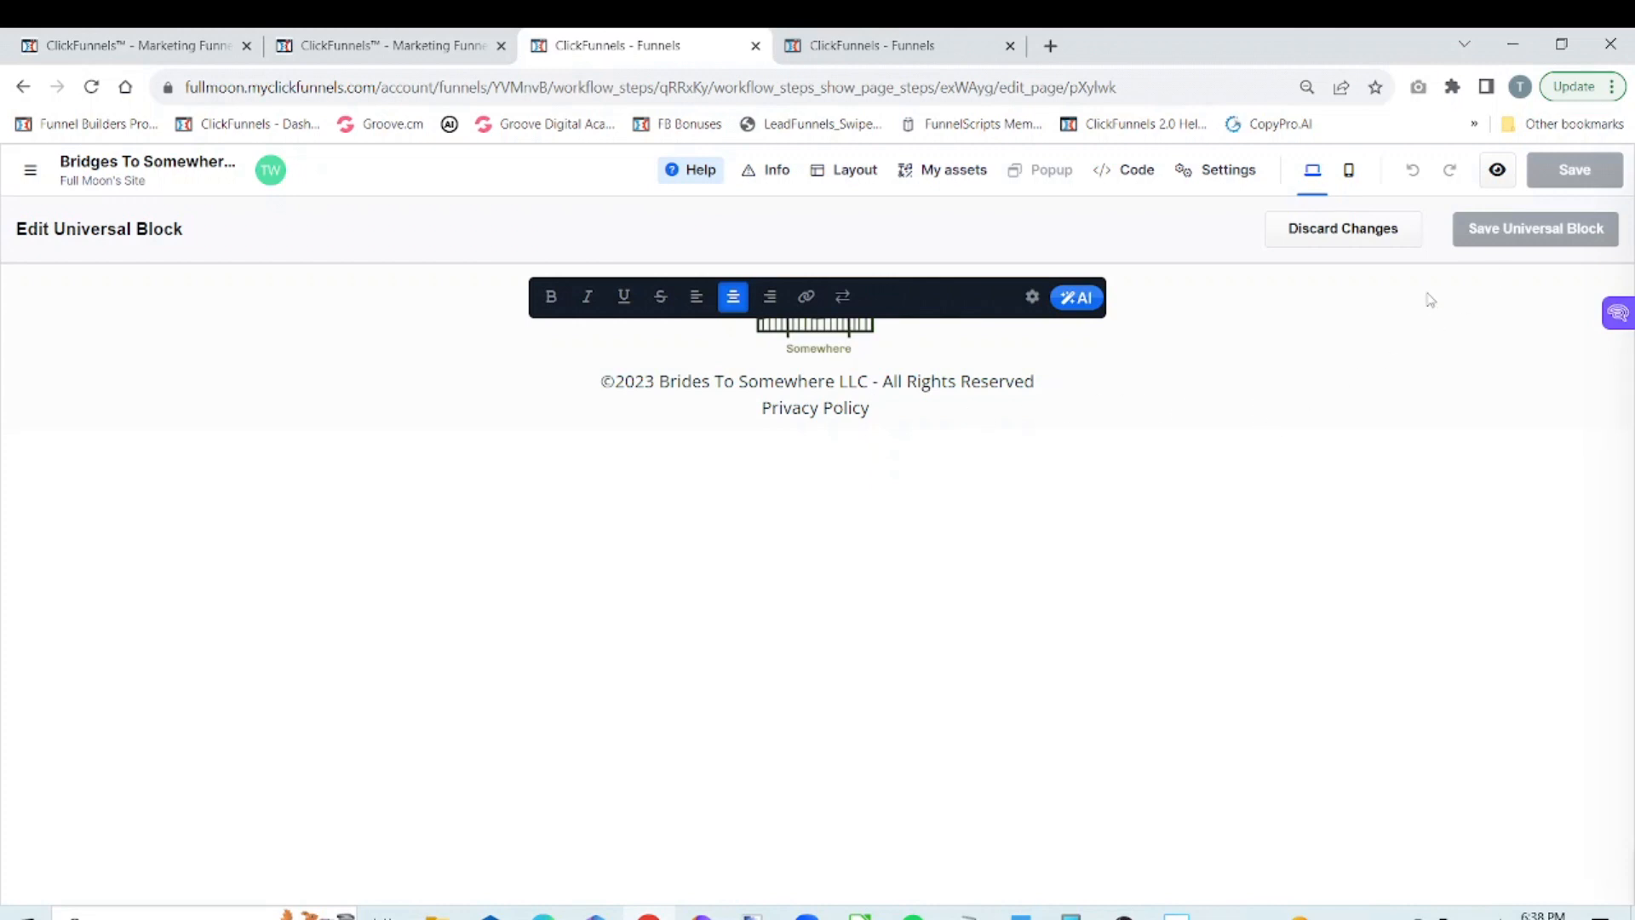
pyautogui.click(1482, 444)
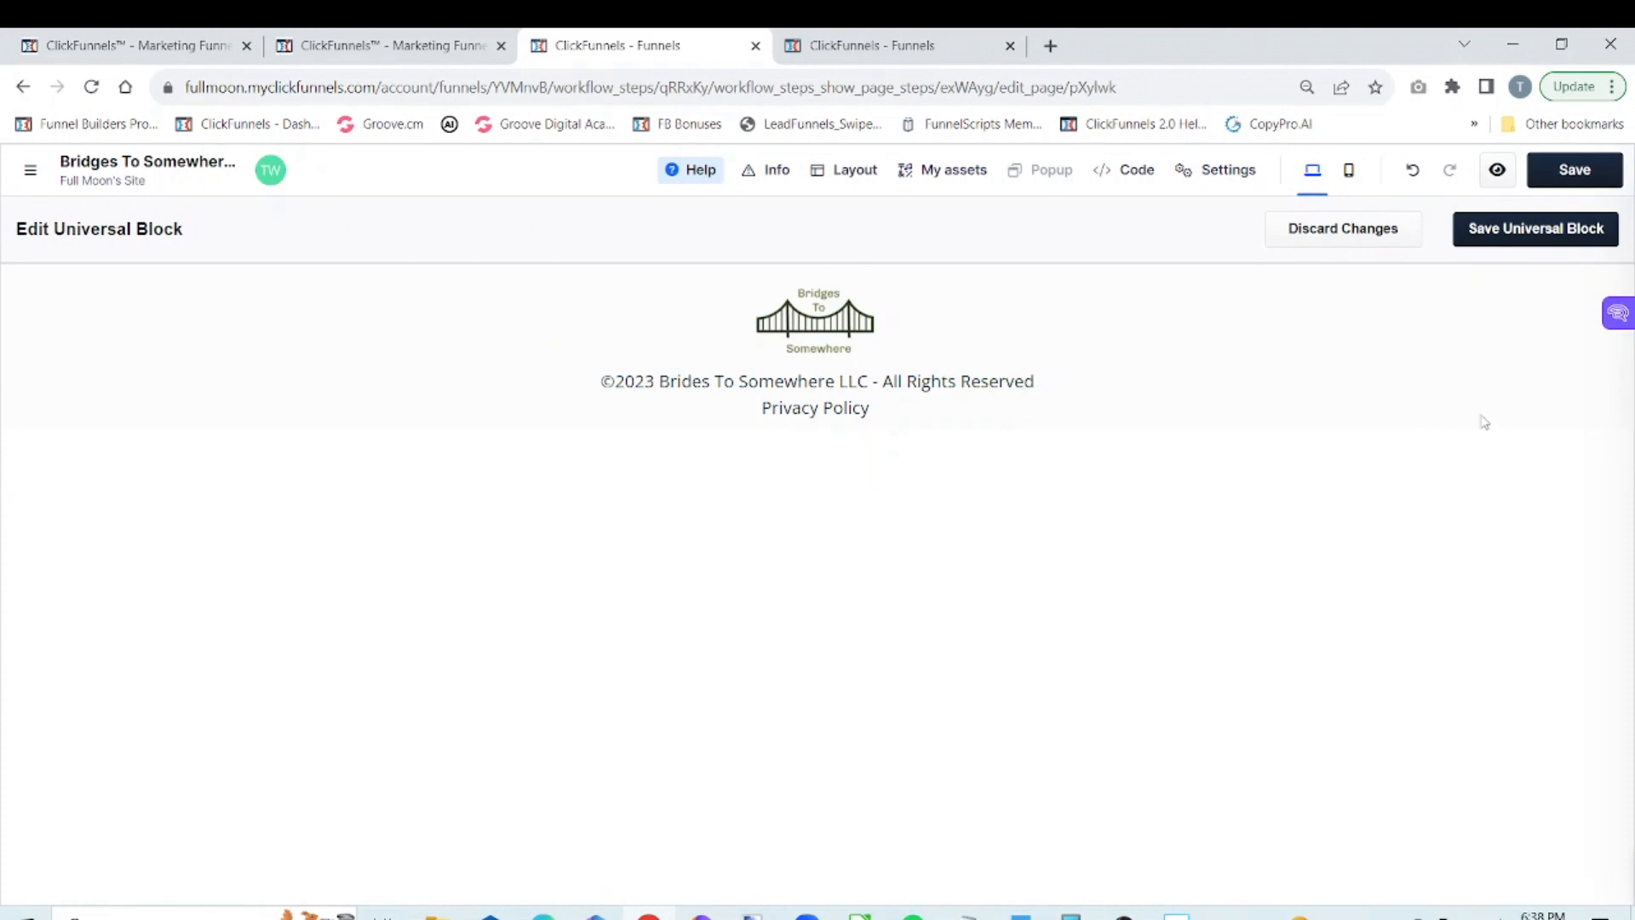
# Save the shortened universal footer block and the thank you page
pyautogui.click(1572, 170)
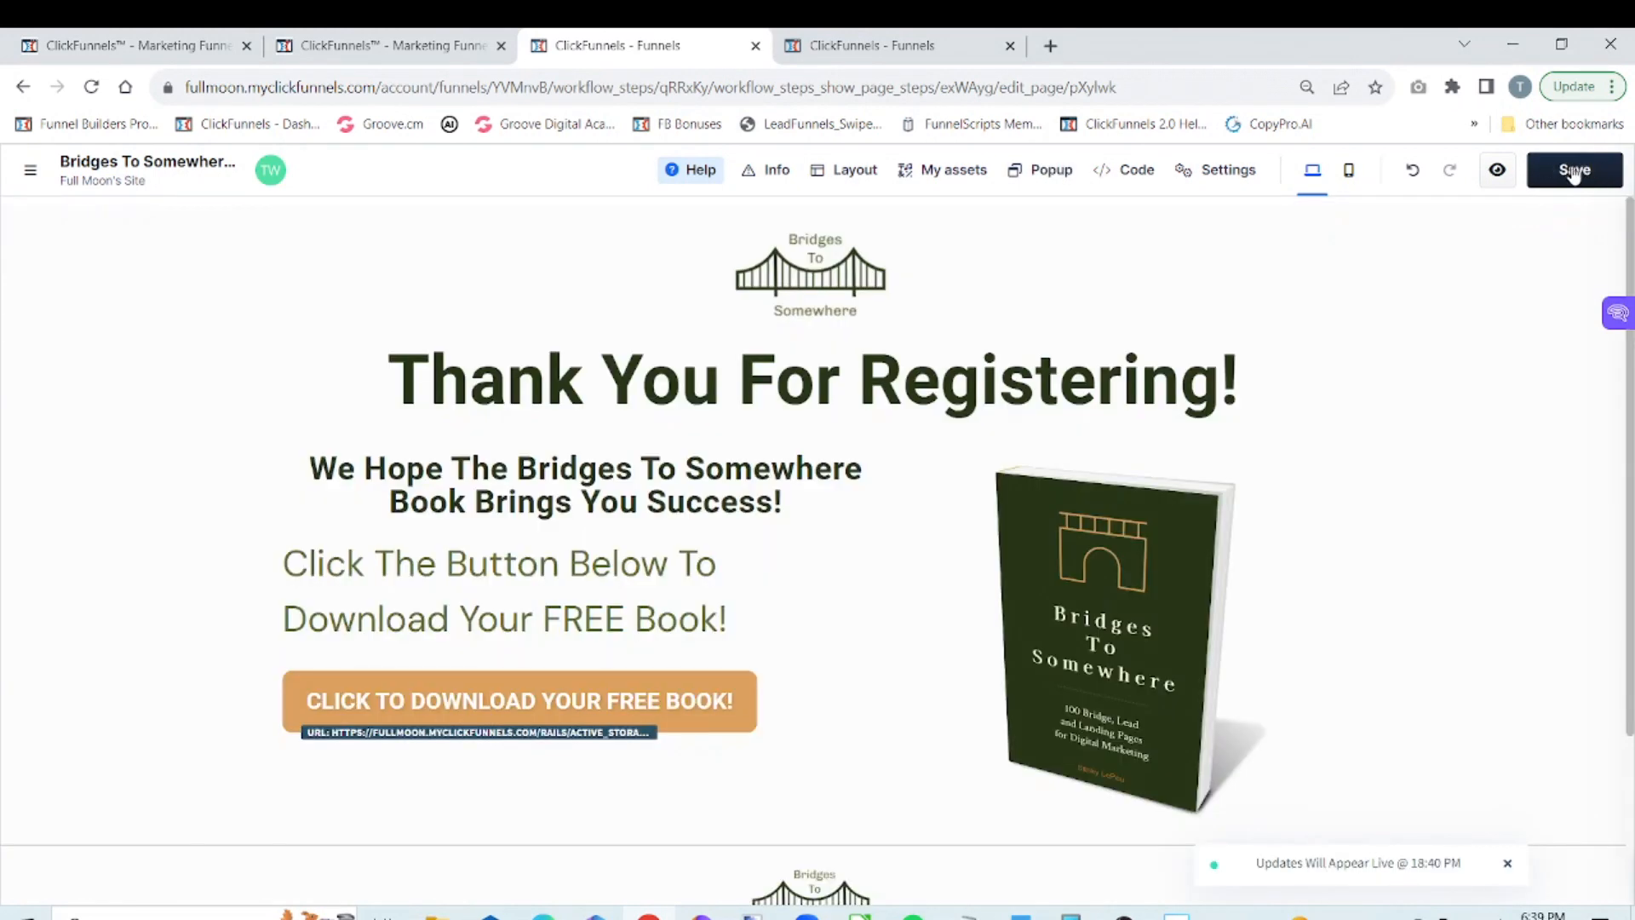
pyautogui.scroll(-3, 1022, 681)
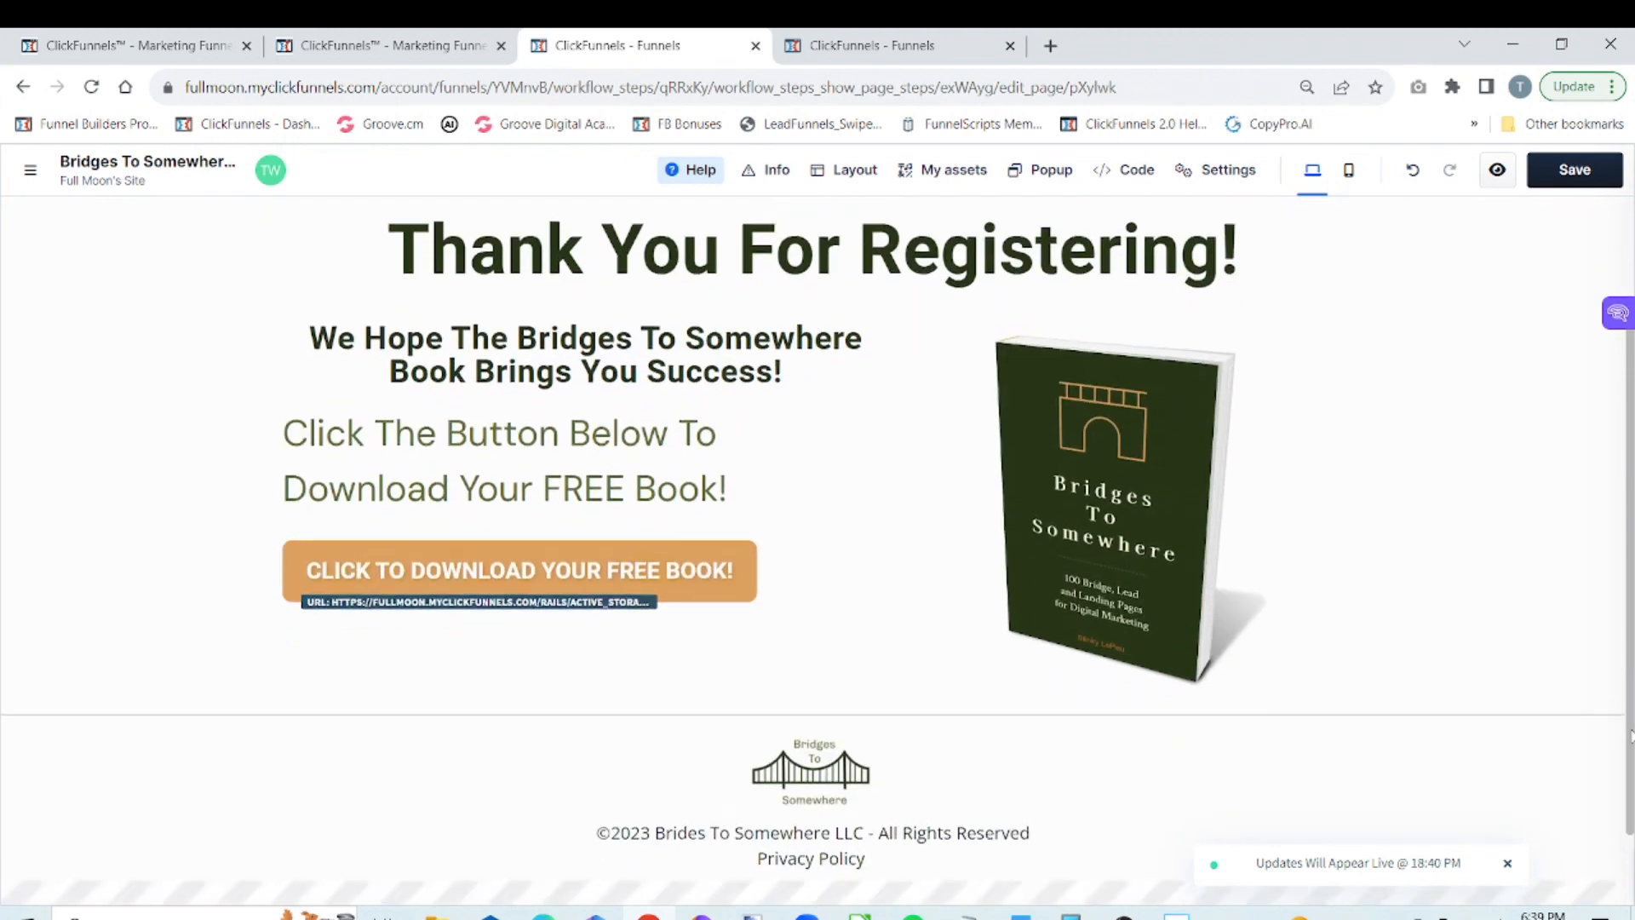
pyautogui.moveTo(1040, 795)
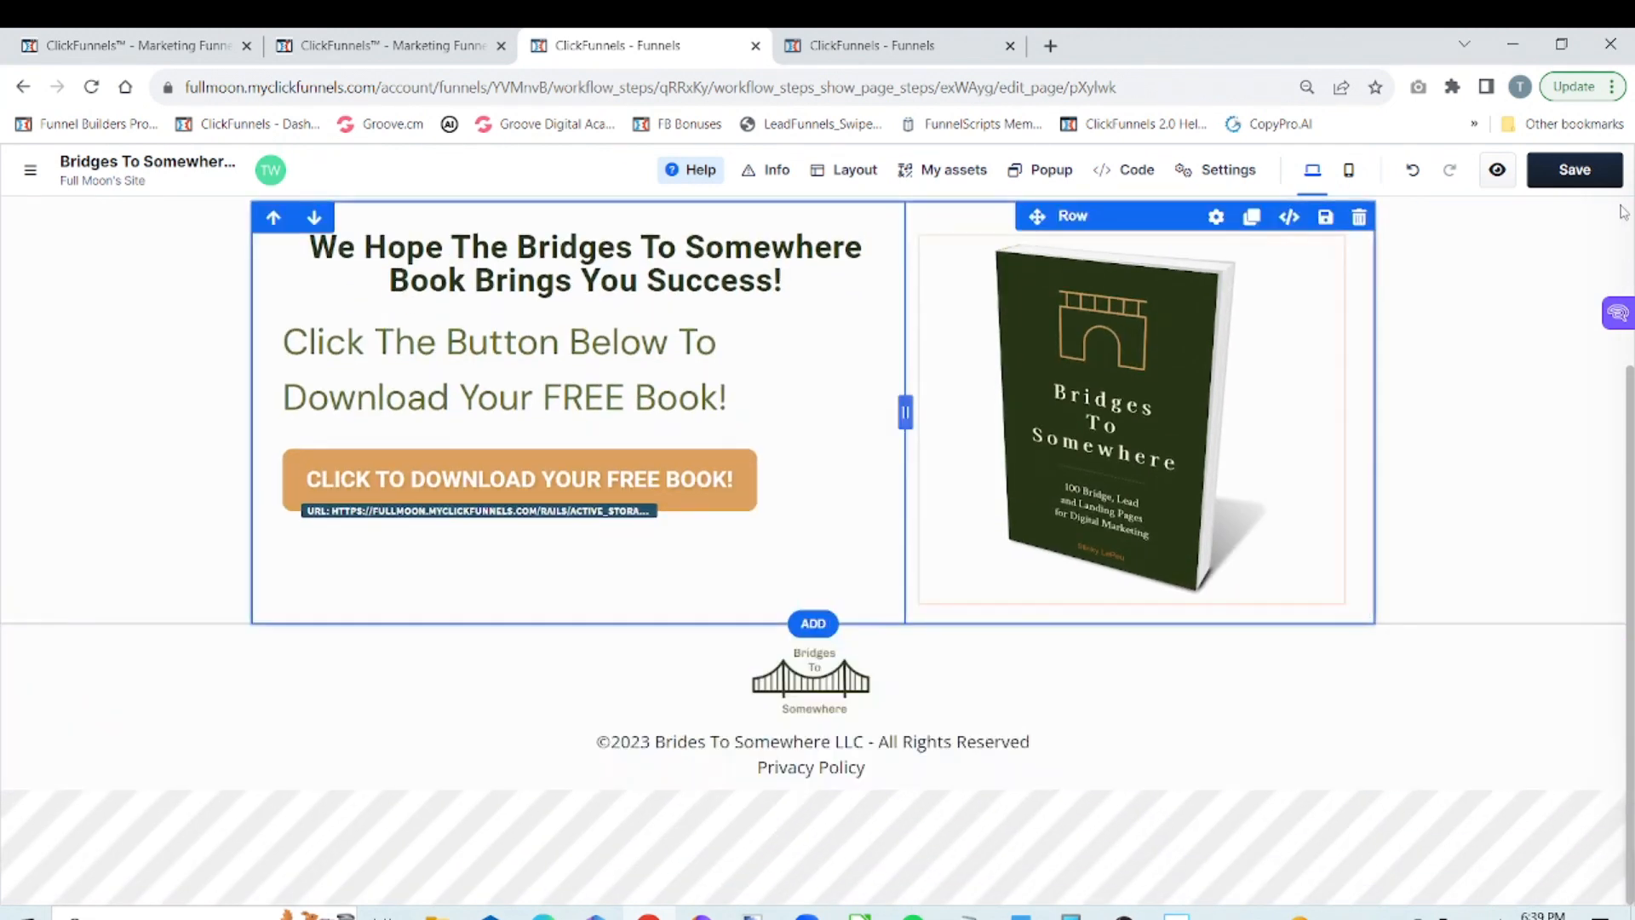
pyautogui.click(1586, 177)
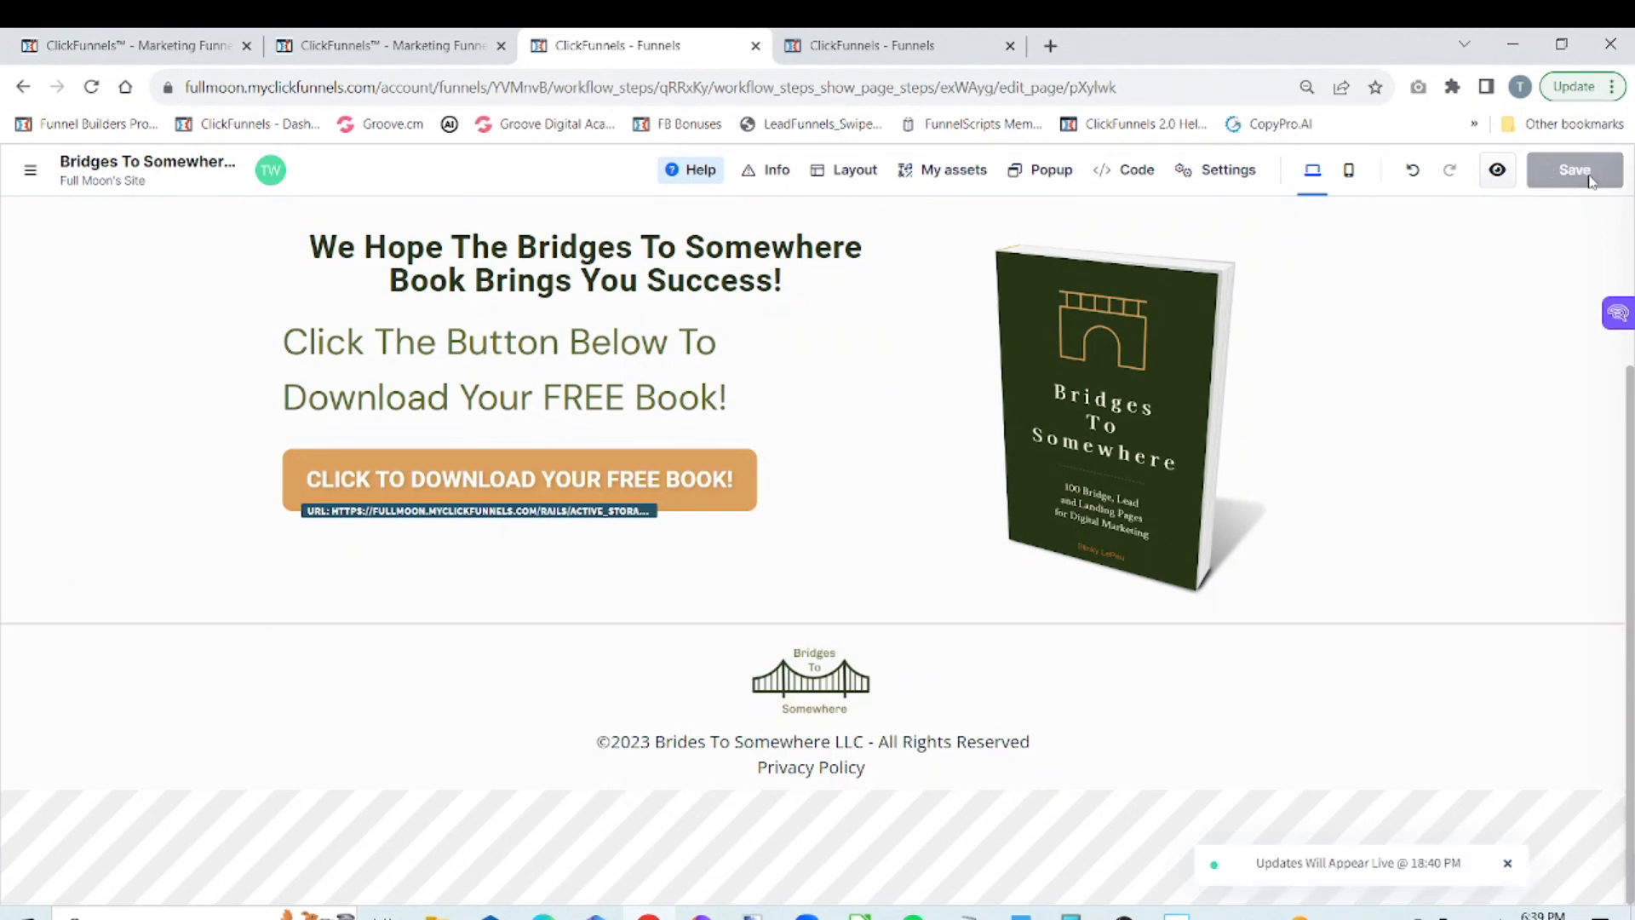
# Open the Bridges To Somewhere Optin V1 page from the funnel with the overview hidden and examine its footer for the universal block edit
pyautogui.click(30, 174)
pyautogui.click(30, 176)
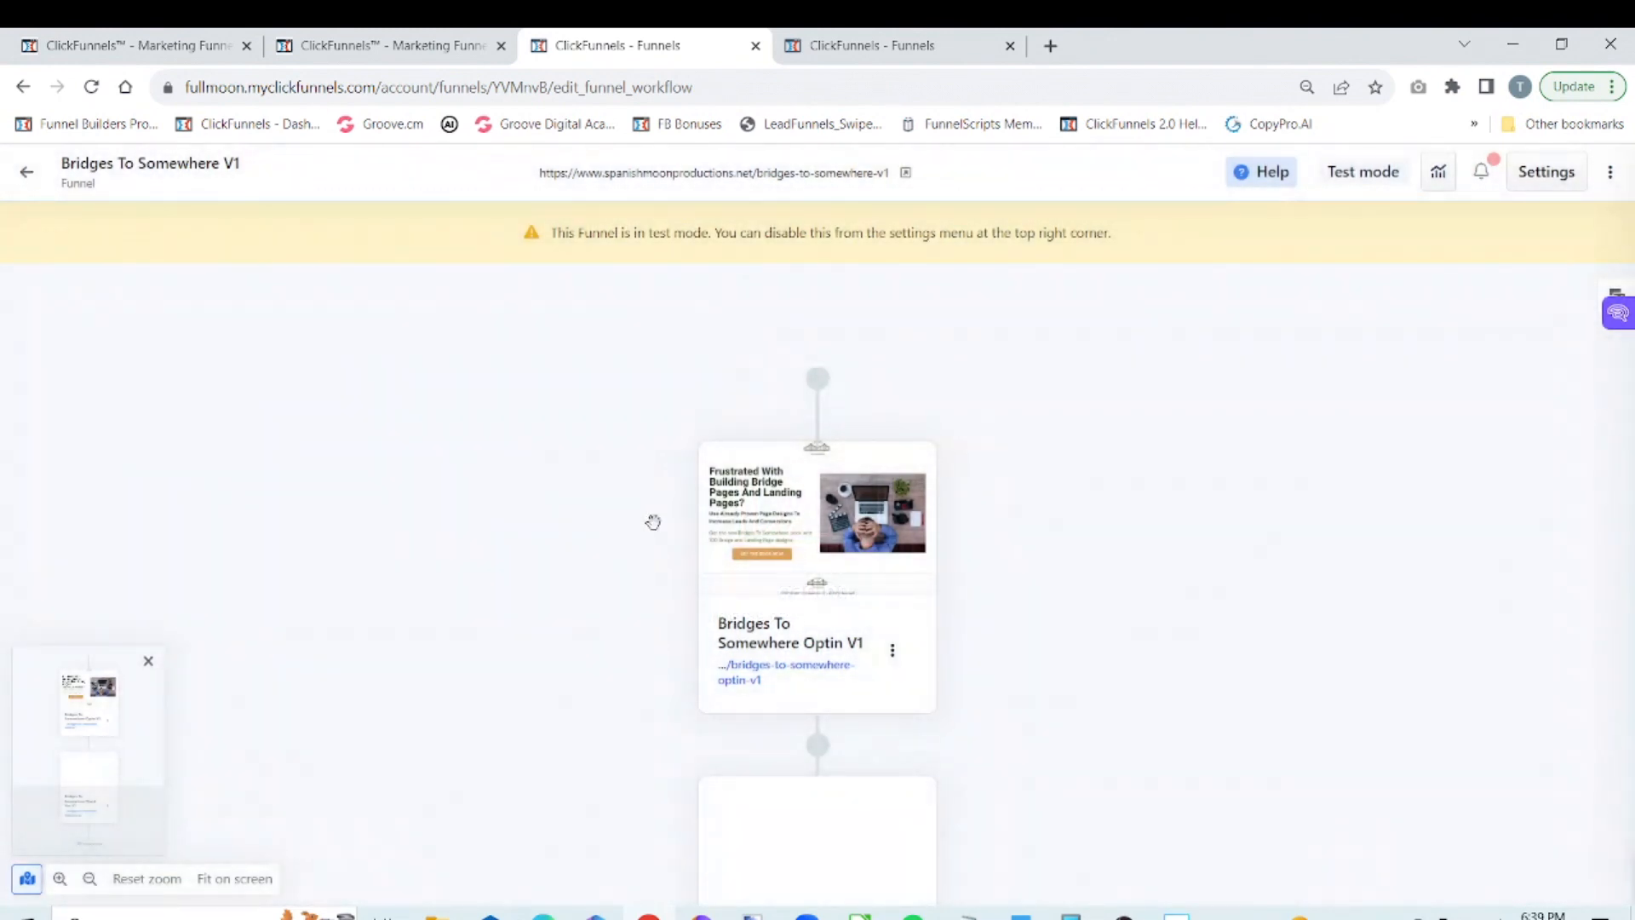
pyautogui.moveTo(783, 554)
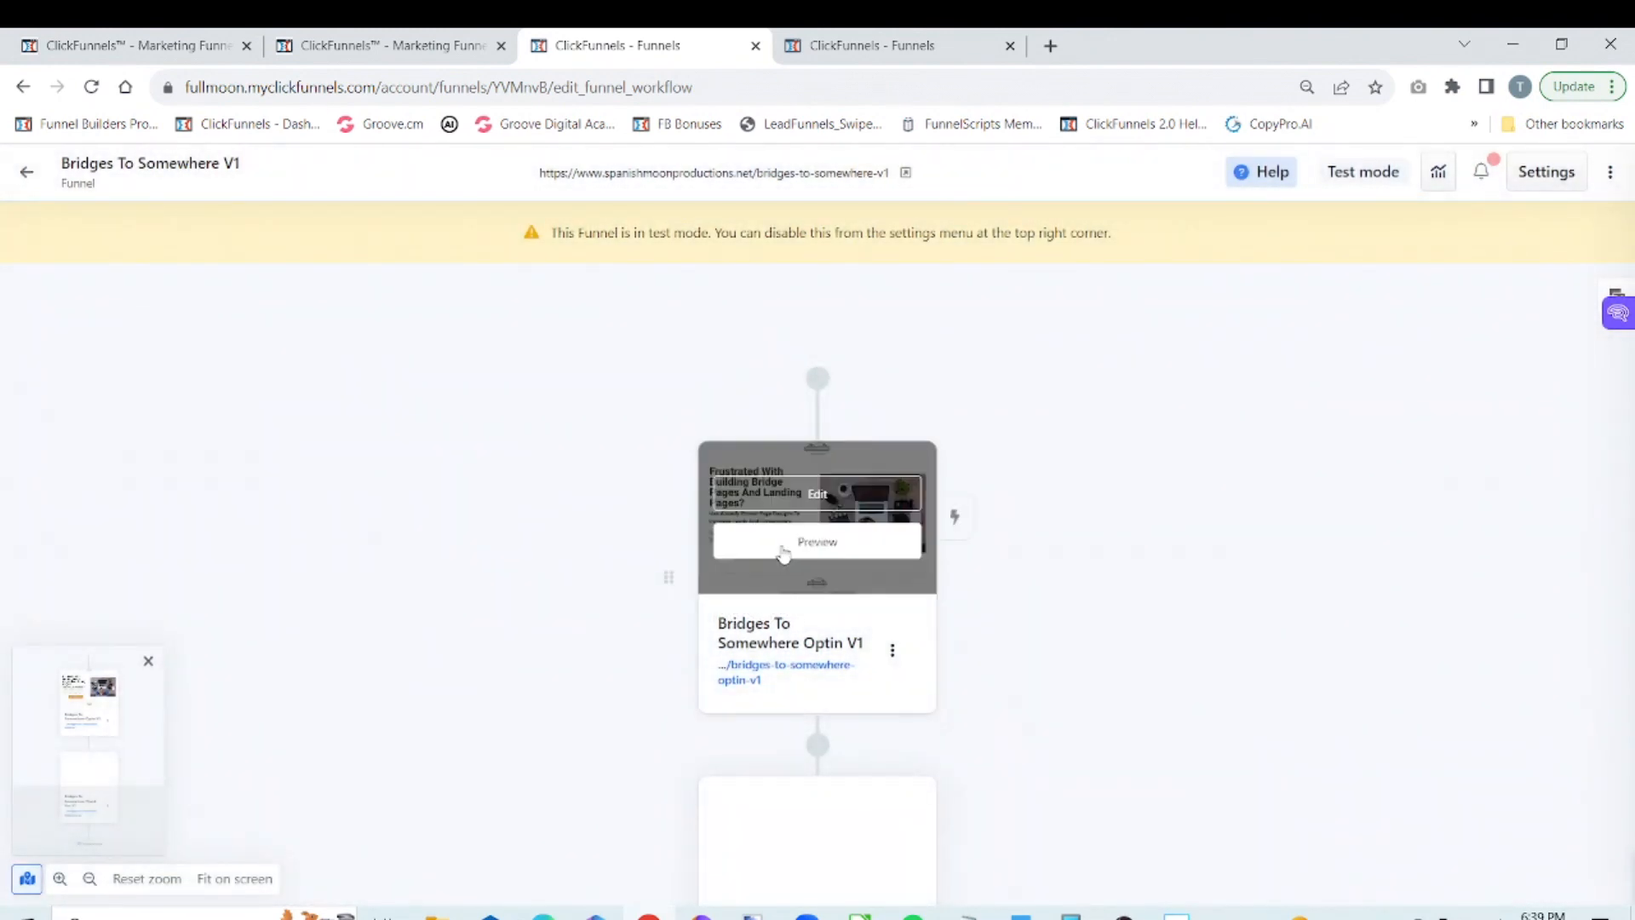
pyautogui.click(801, 502)
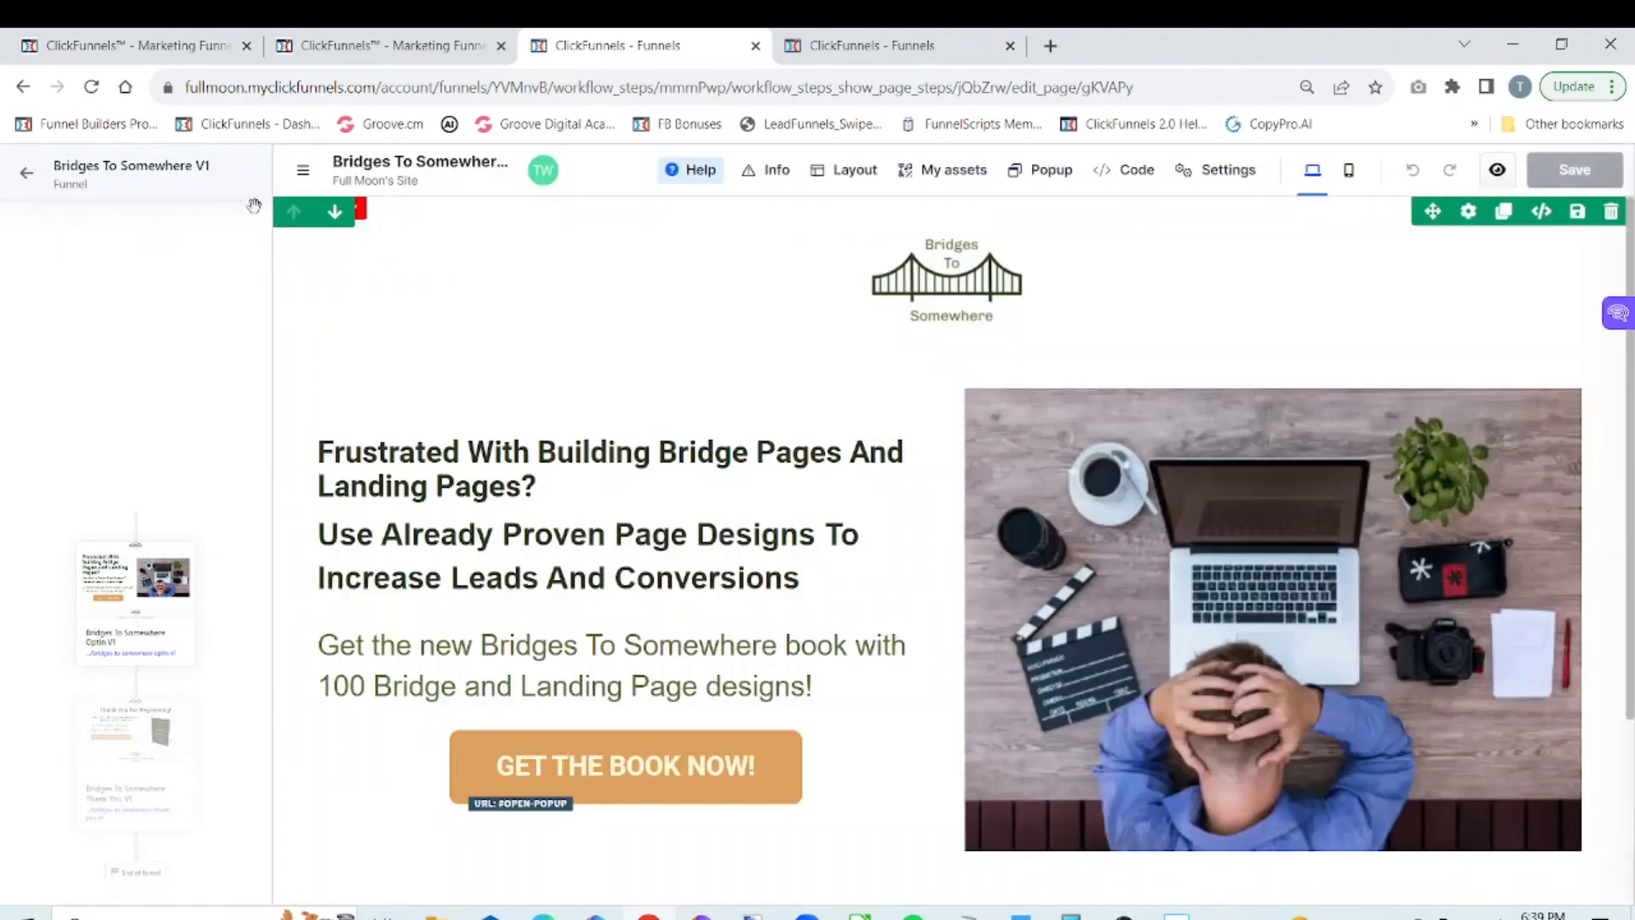
pyautogui.click(305, 179)
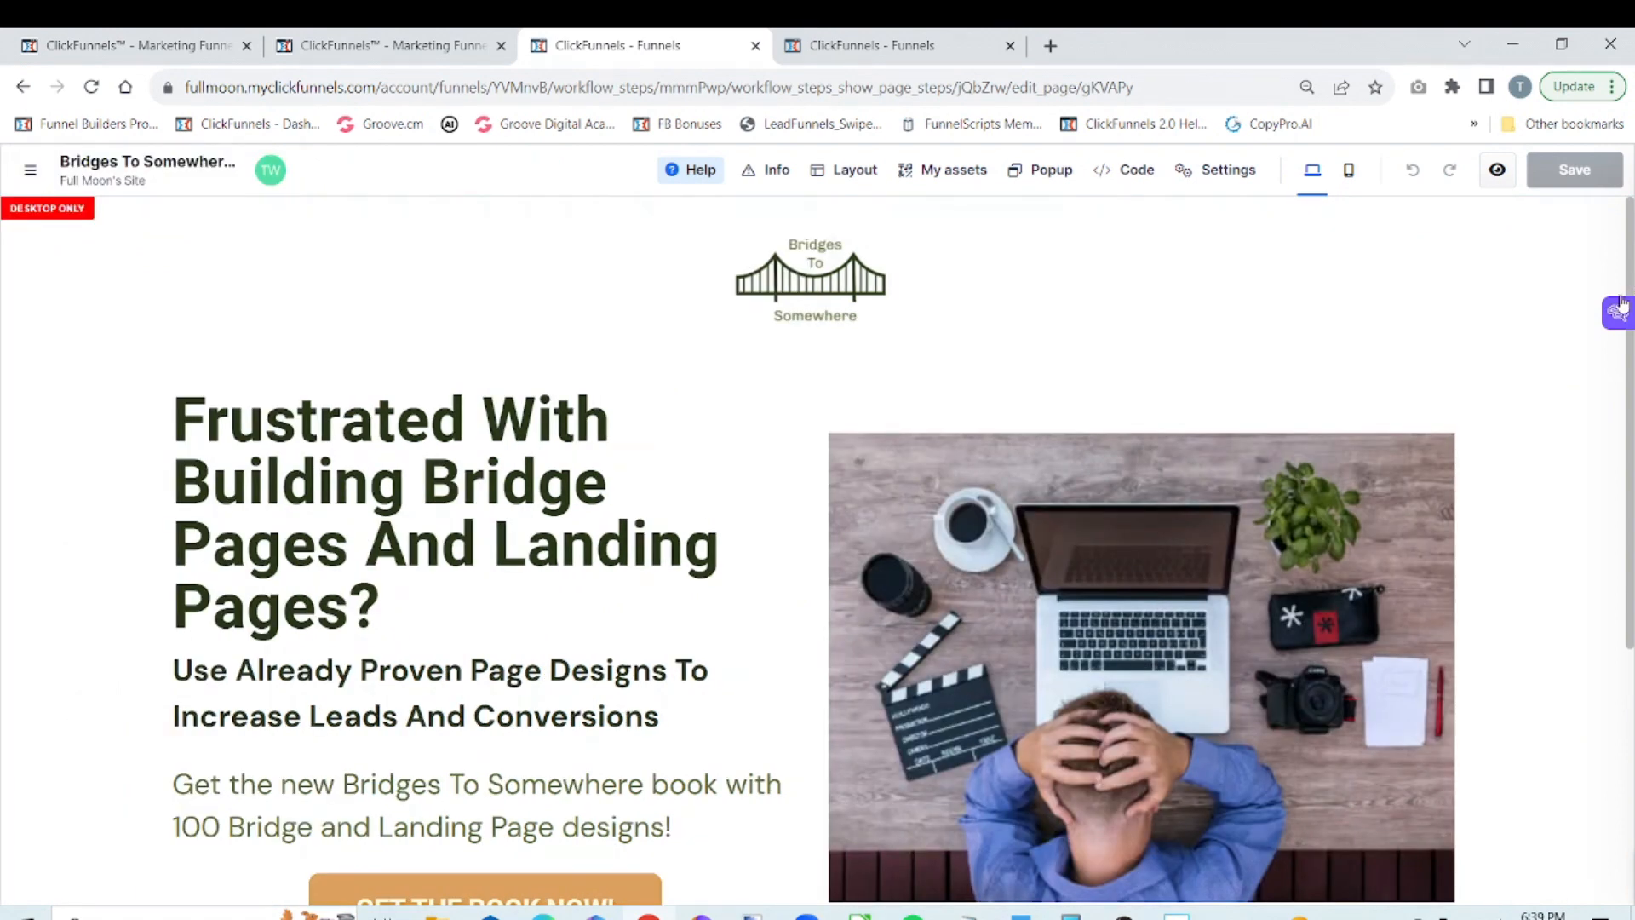
pyautogui.scroll(-1, 1624, 423)
pyautogui.scroll(-1, 1626, 511)
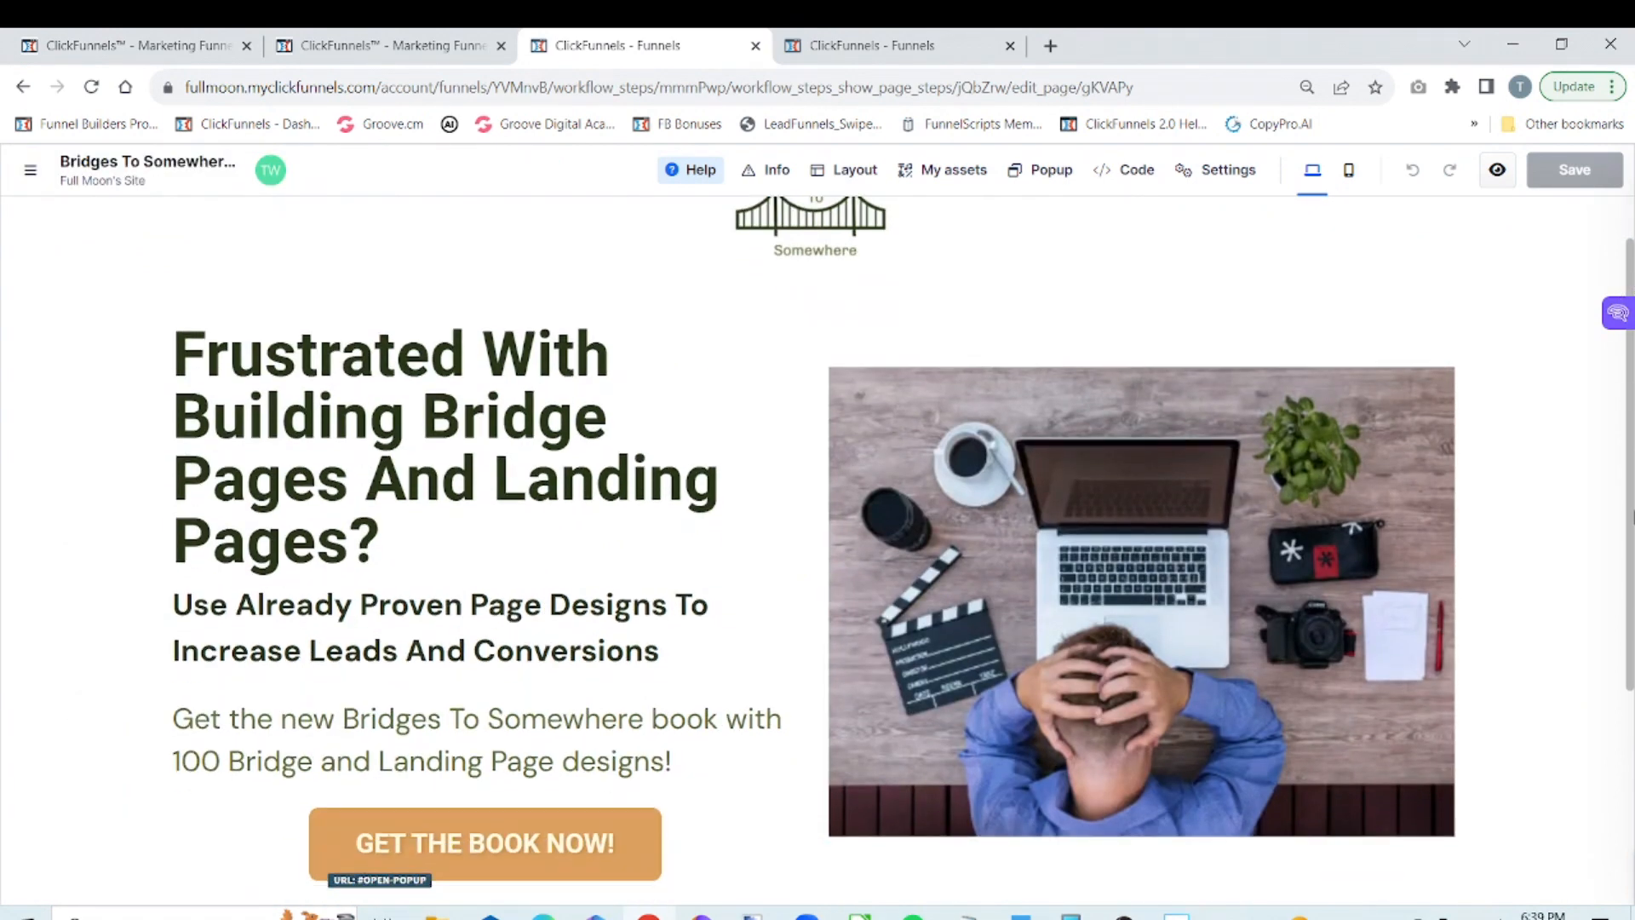
pyautogui.moveTo(1630, 586); pyautogui.dragTo(1631, 808)
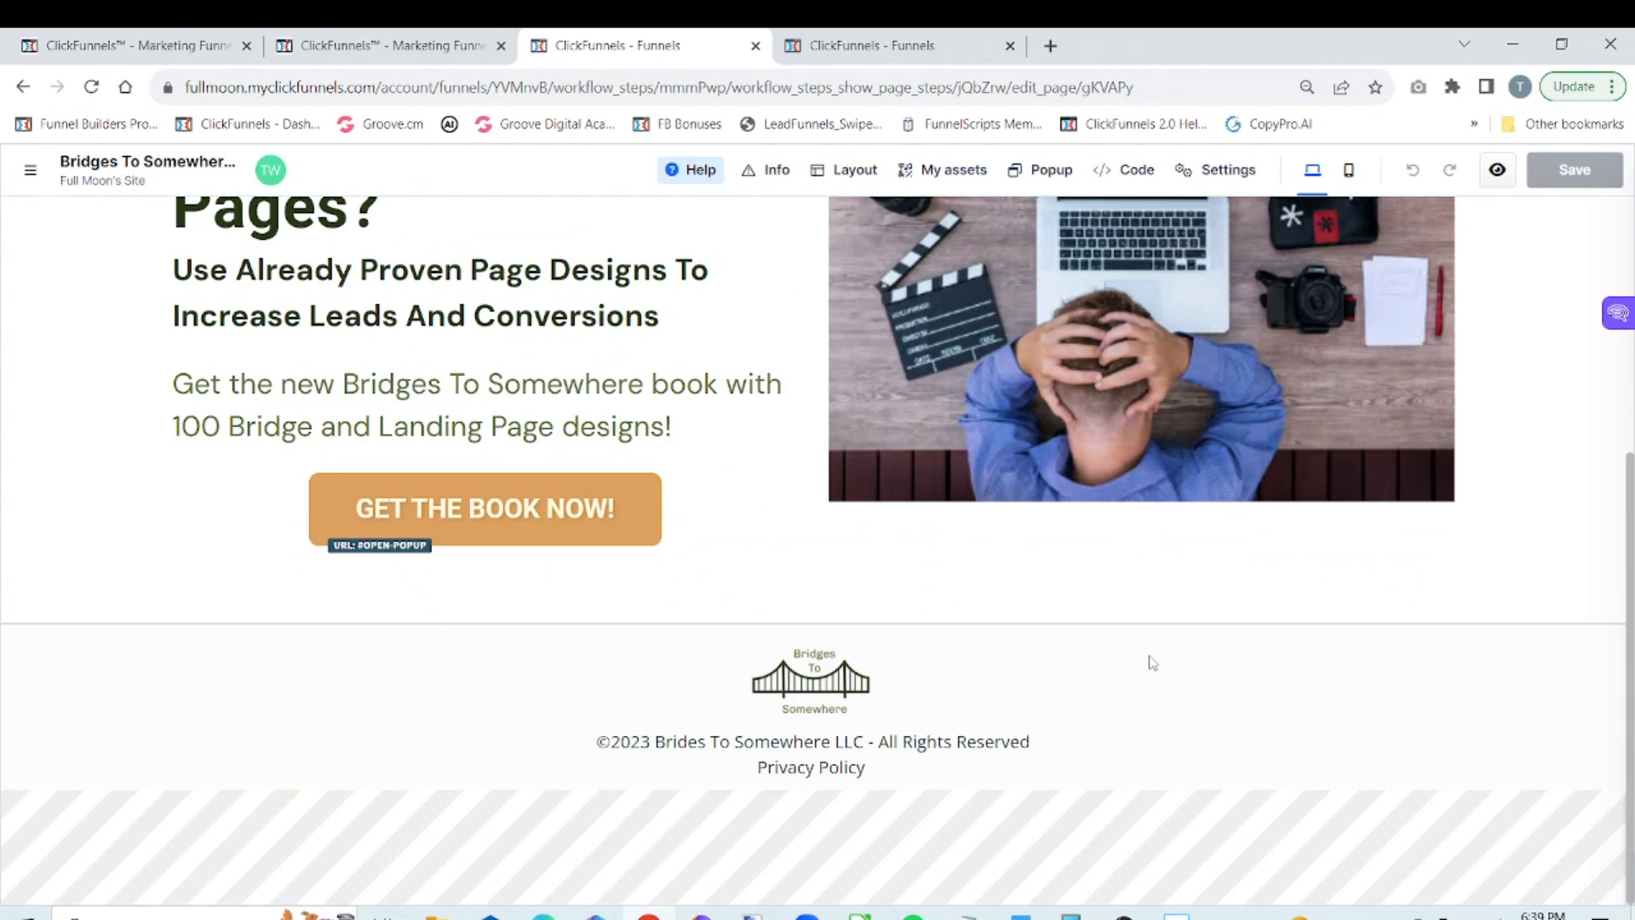